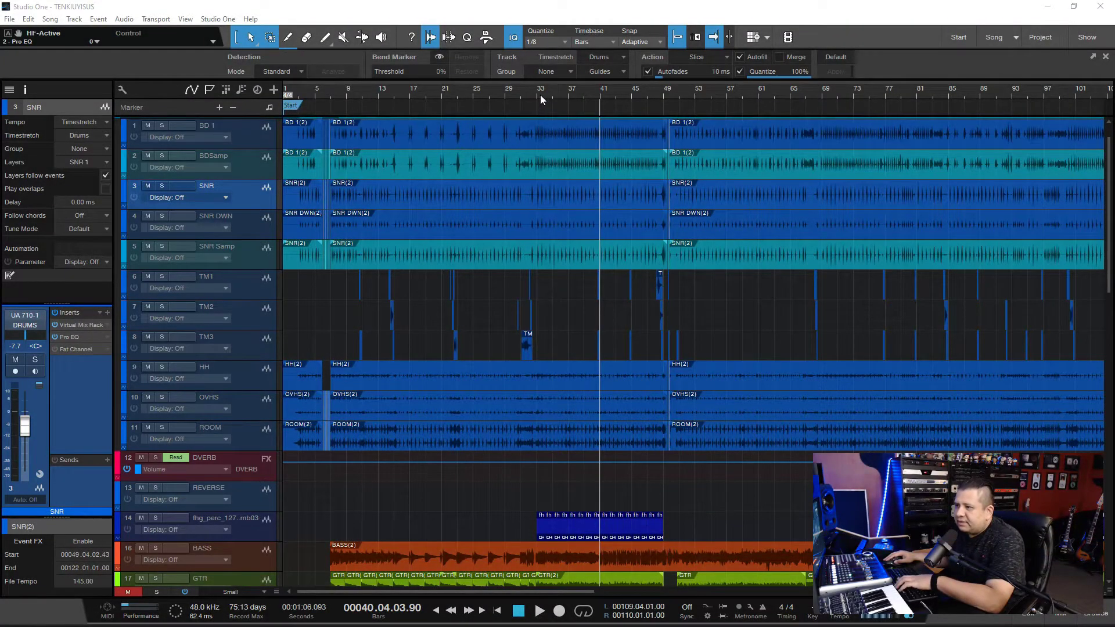
Play the song from bar 33 to about bar 41 and stop playback
{"action": "left_click", "coordinate": [541, 96]}
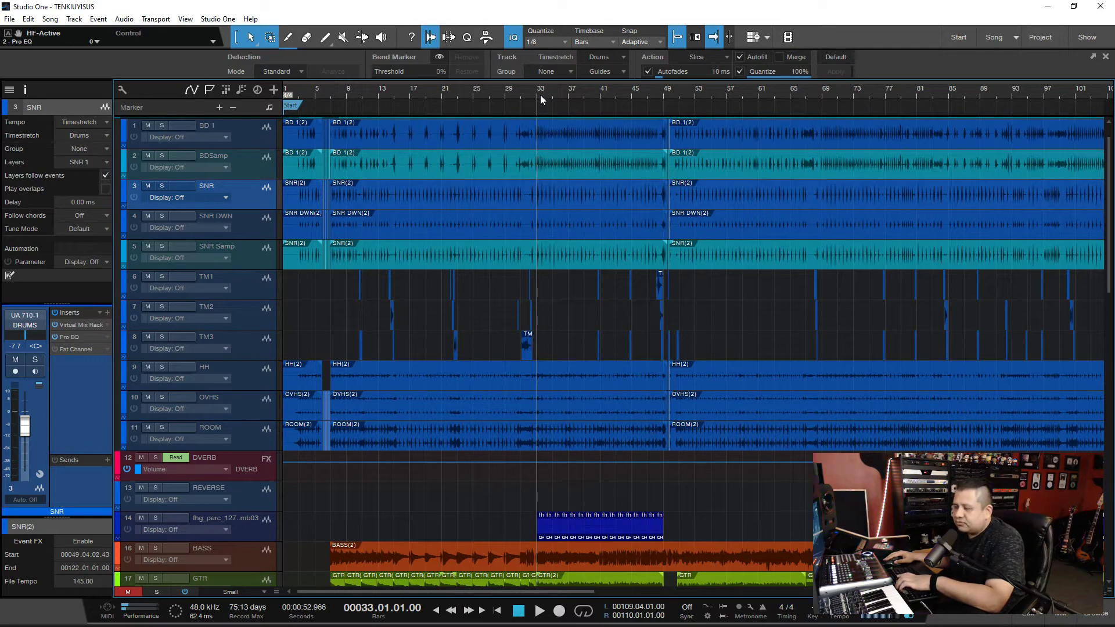
{"action": "key", "text": "space"}
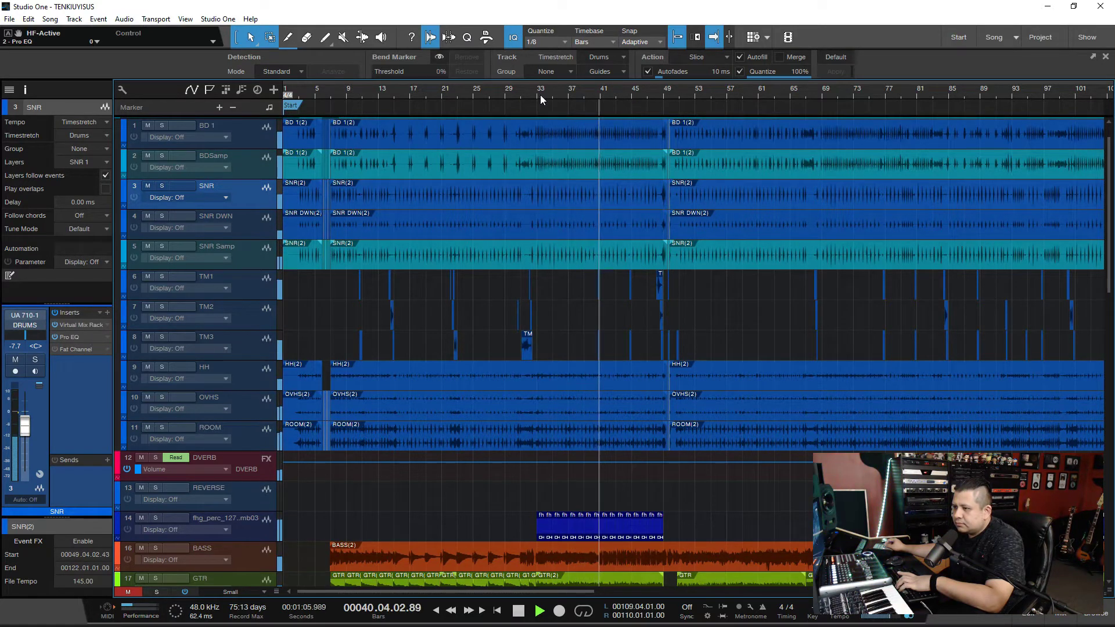
{"action": "key", "text": "space"}
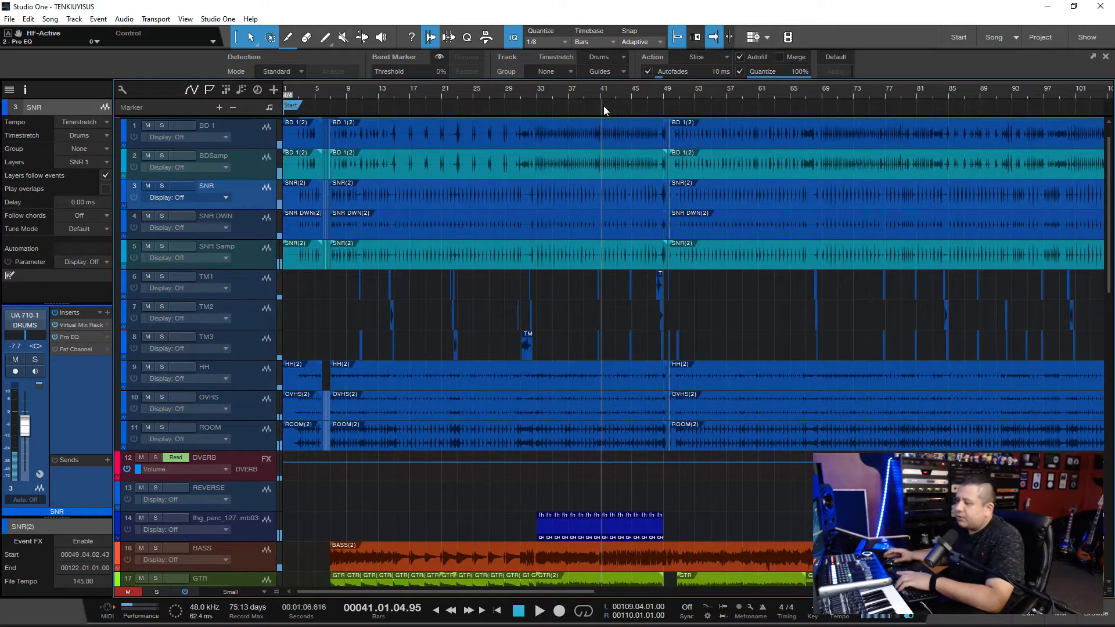
Show the mixer, open the Pro EQ insert on the SNR channel and position its window over the mixer channels
{"action": "key", "text": "F3"}
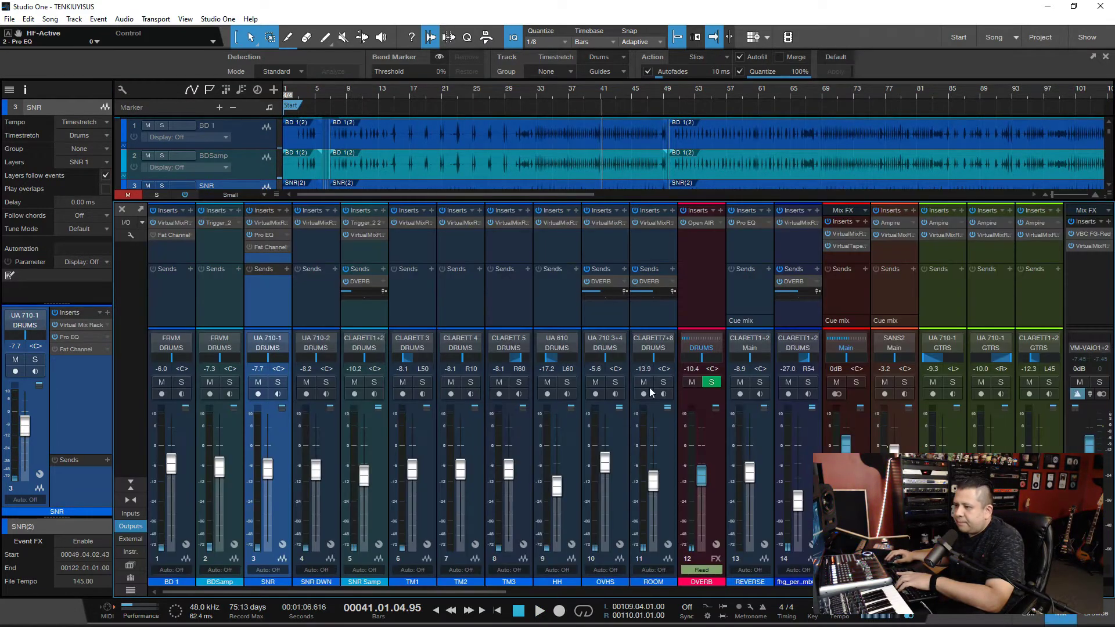
{"action": "left_click", "coordinate": [264, 235]}
{"action": "left_click_drag", "start_coordinate": [848, 102], "coordinate": [710, 76]}
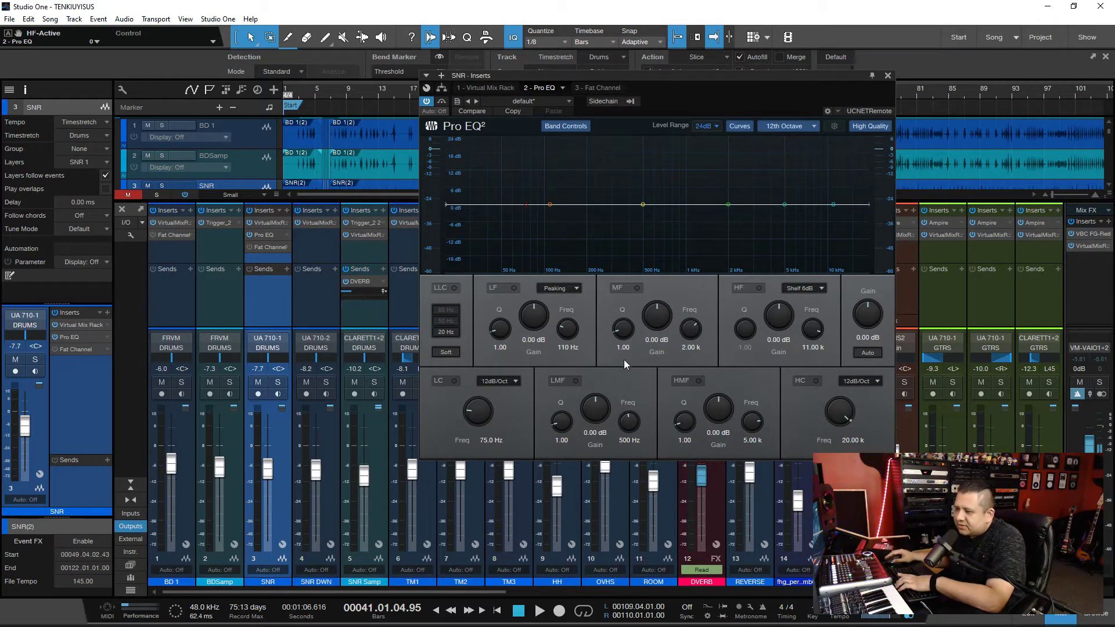
{"action": "left_click_drag", "start_coordinate": [667, 75], "coordinate": [573, 118]}
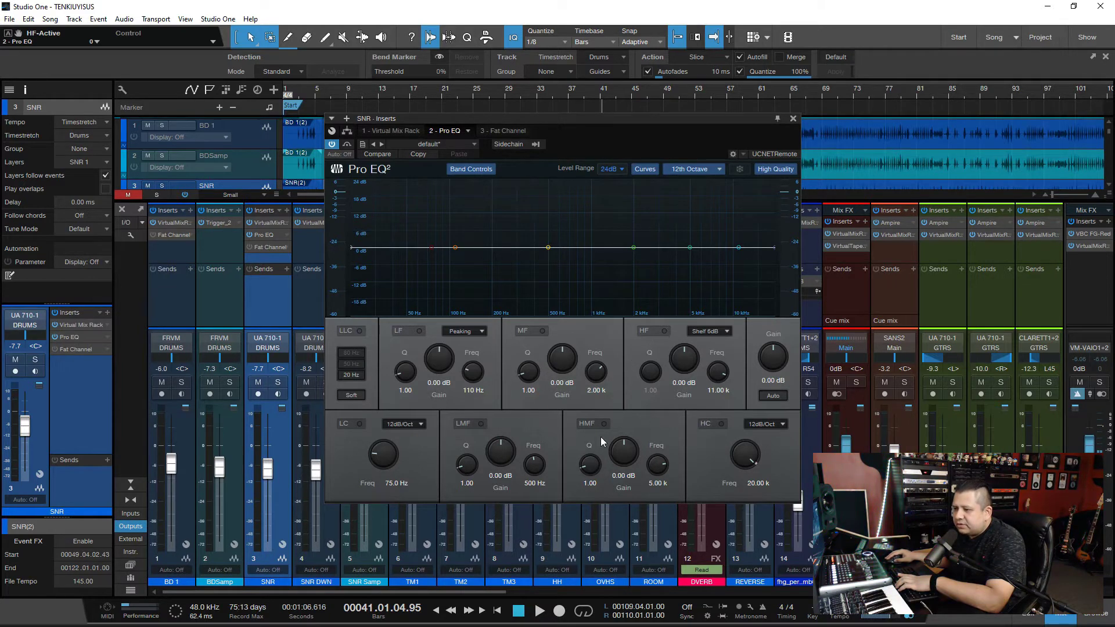
Switch the LF, LMF, HMF and HF bands of the snare's Pro EQ on and off in turn
{"action": "left_click", "coordinate": [420, 331]}
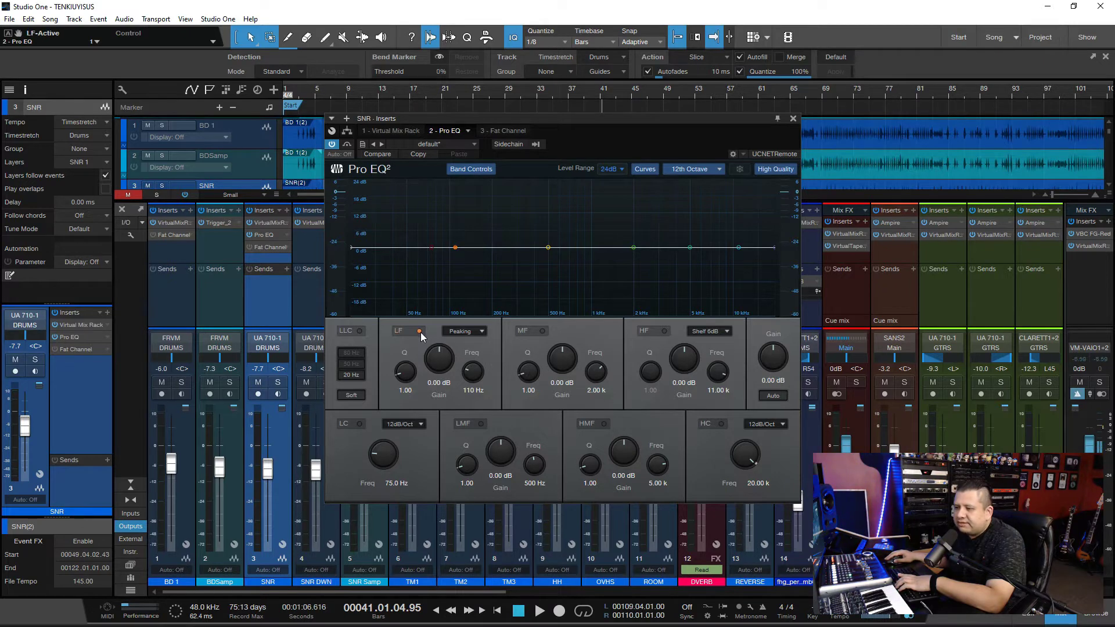
{"action": "left_click", "coordinate": [480, 423]}
{"action": "left_click", "coordinate": [481, 424]}
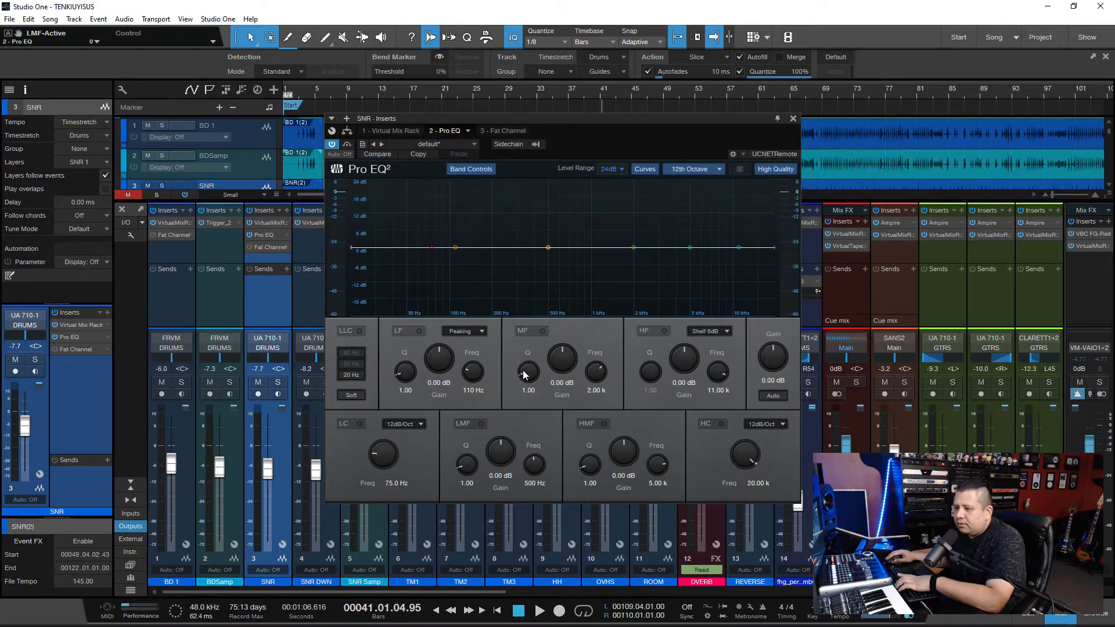
{"action": "left_click", "coordinate": [606, 425]}
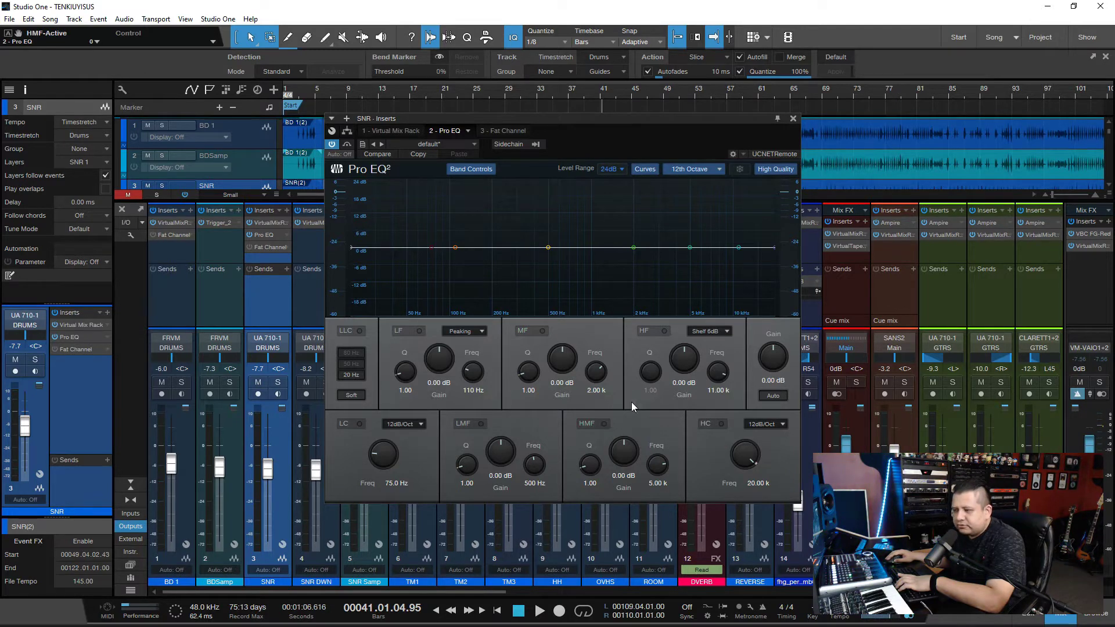
{"action": "left_click", "coordinate": [665, 332]}
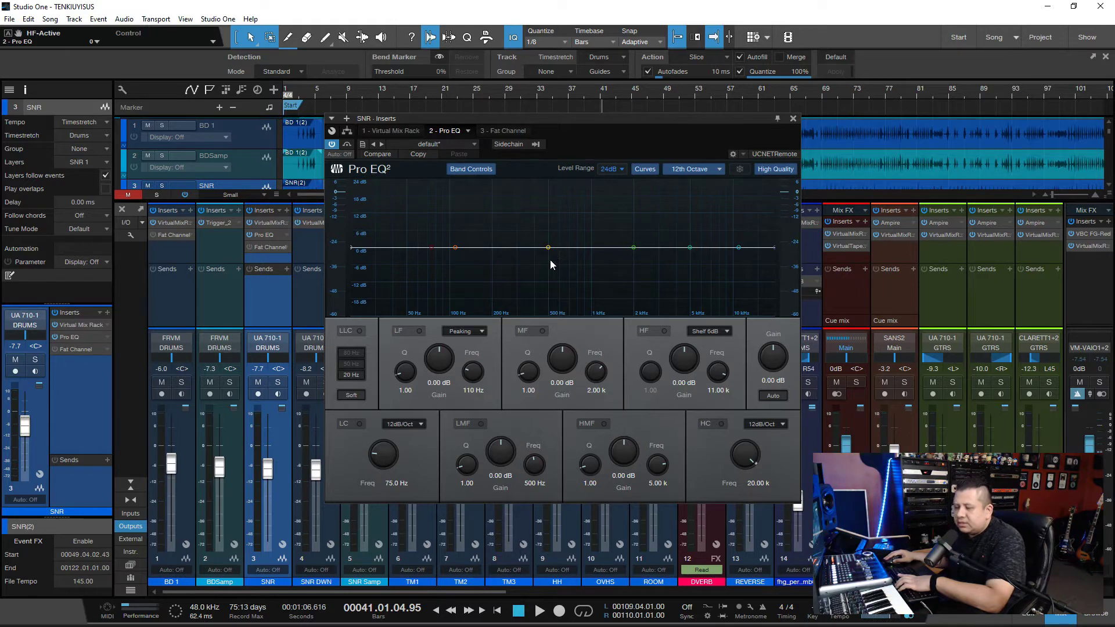
Boost the MF band to 9.84 dB, then bring it back to -0.20 dB at 1.94 kHz
{"action": "left_click_drag", "start_coordinate": [561, 366], "coordinate": [563, 343]}
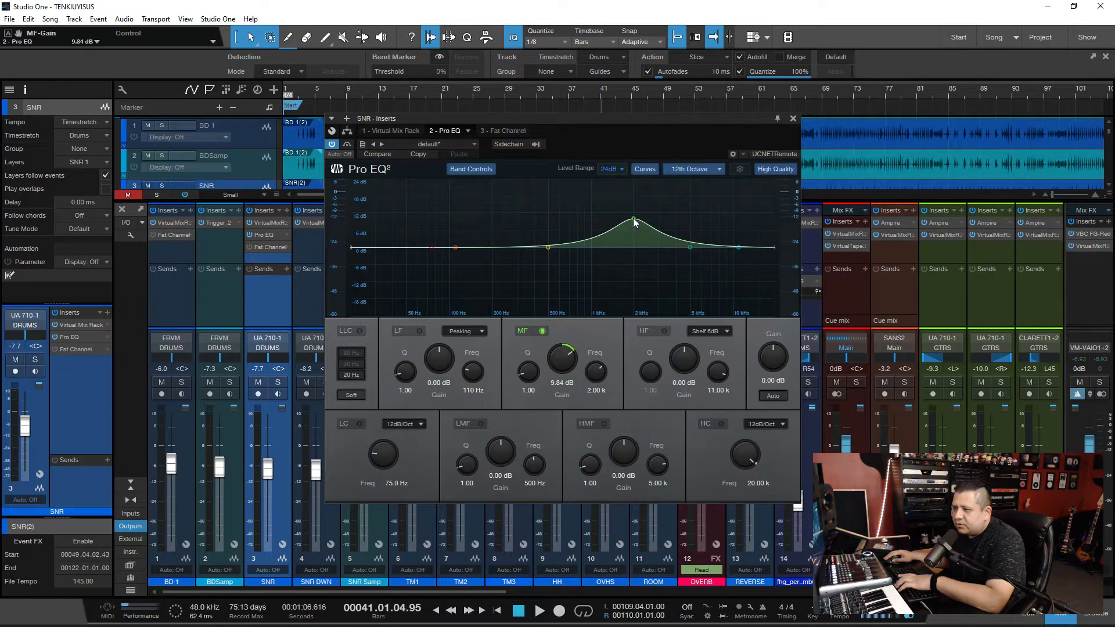
{"action": "left_click_drag", "start_coordinate": [635, 222], "coordinate": [637, 259]}
{"action": "mouse_move", "coordinate": [596, 372]}
{"action": "left_mouse_down"}
{"action": "mouse_move", "coordinate": [592, 396]}
{"action": "mouse_move", "coordinate": [596, 321]}
{"action": "mouse_move", "coordinate": [595, 405]}
{"action": "mouse_move", "coordinate": [597, 349]}
{"action": "left_mouse_up"}
{"action": "mouse_move", "coordinate": [645, 256]}
{"action": "left_mouse_down"}
{"action": "mouse_move", "coordinate": [583, 259]}
{"action": "mouse_move", "coordinate": [667, 255]}
{"action": "mouse_move", "coordinate": [590, 236]}
{"action": "mouse_move", "coordinate": [640, 249]}
{"action": "mouse_move", "coordinate": [597, 235]}
{"action": "mouse_move", "coordinate": [647, 226]}
{"action": "mouse_move", "coordinate": [639, 260]}
{"action": "mouse_move", "coordinate": [632, 248]}
{"action": "left_mouse_up"}
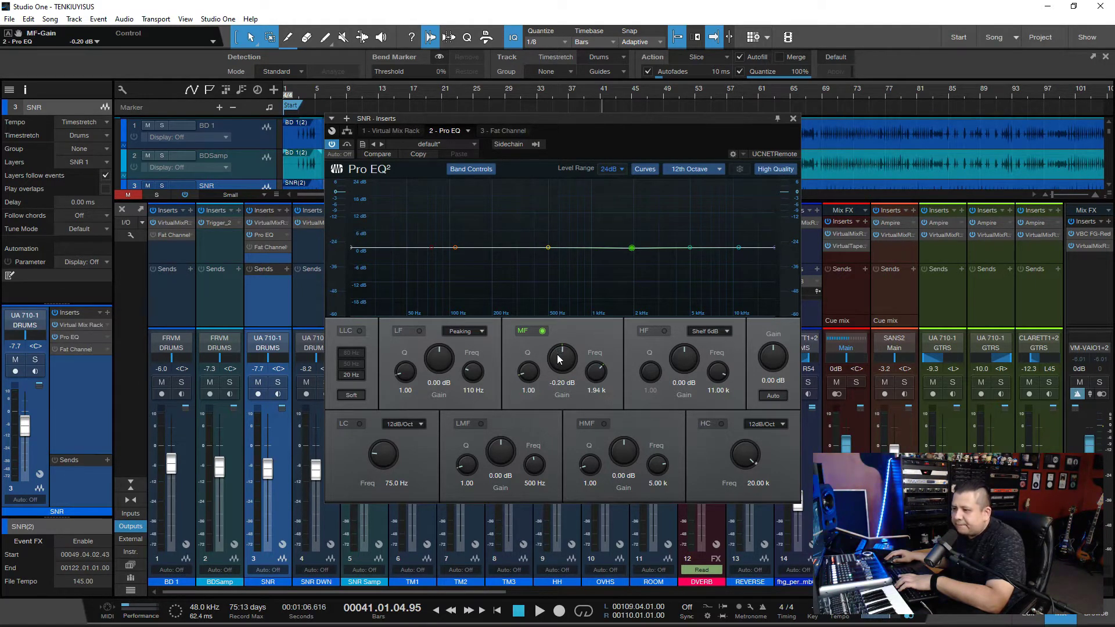
Boost the MF band's gain to 13.48 dB and narrow its Q to 7.73
{"action": "left_click_drag", "start_coordinate": [556, 354], "coordinate": [557, 308]}
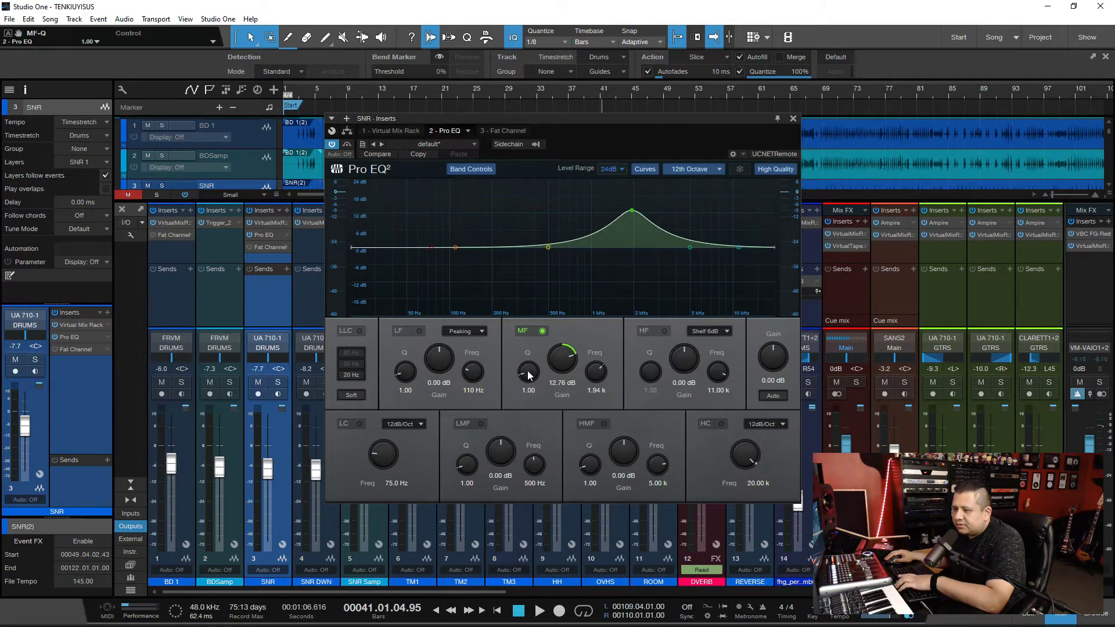
{"action": "mouse_move", "coordinate": [529, 375]}
{"action": "left_mouse_down"}
{"action": "mouse_move", "coordinate": [537, 309]}
{"action": "mouse_move", "coordinate": [526, 389]}
{"action": "mouse_move", "coordinate": [533, 318]}
{"action": "mouse_move", "coordinate": [537, 374]}
{"action": "mouse_move", "coordinate": [539, 358]}
{"action": "left_mouse_up"}
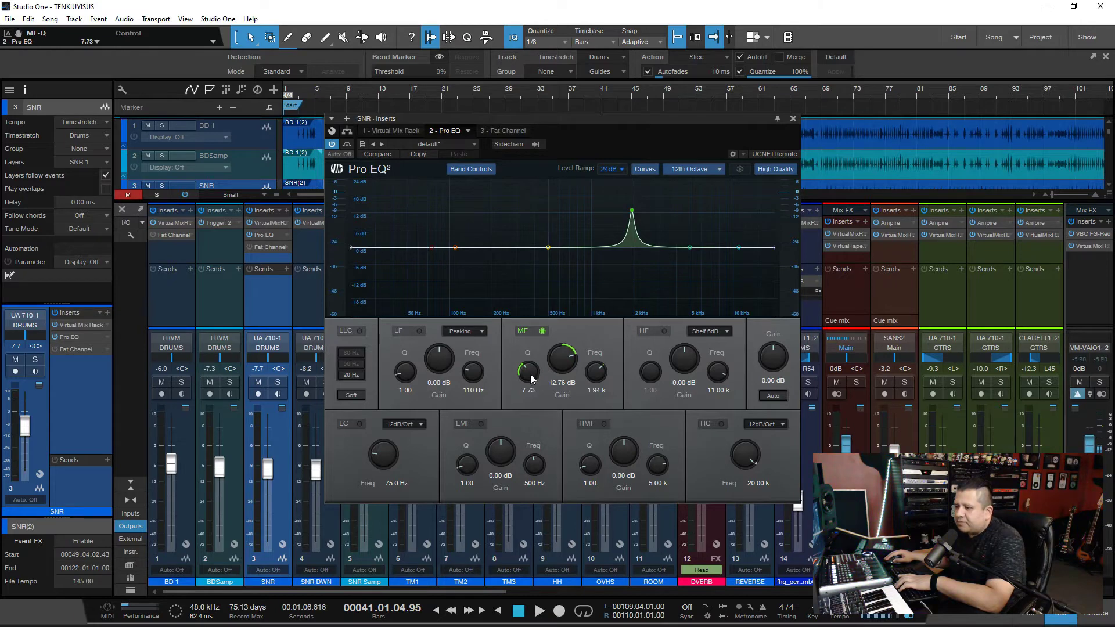
{"action": "left_click_drag", "start_coordinate": [555, 366], "coordinate": [556, 358]}
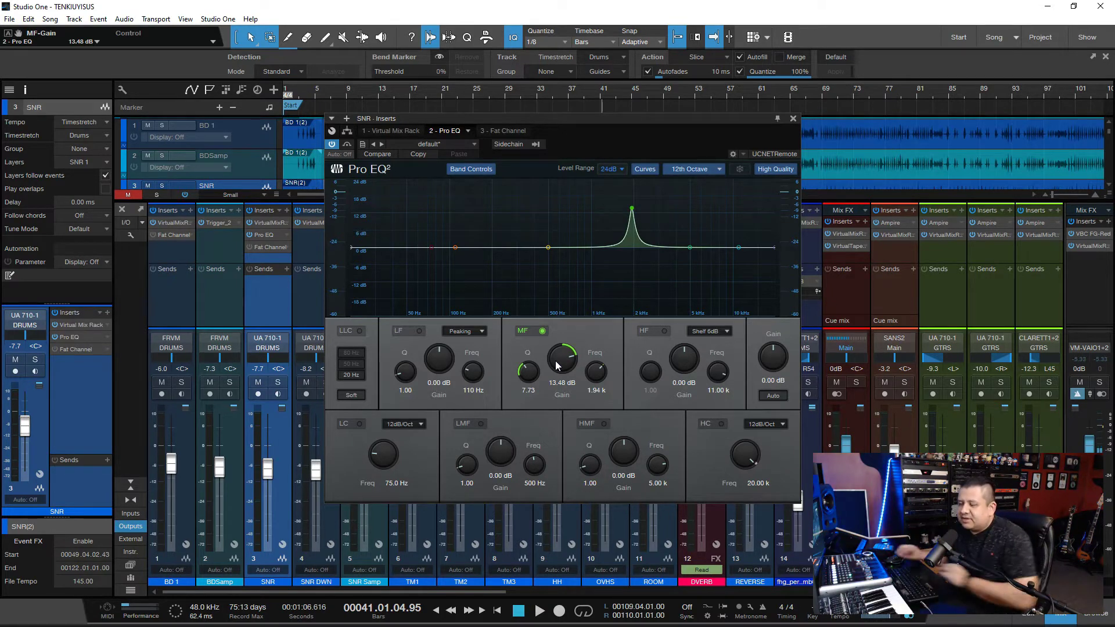
Try the MF band with a wide Q of 0.46 at 10.08 dB and with a narrow Q of 20.76 at -11.04 dB
{"action": "left_click_drag", "start_coordinate": [529, 381], "coordinate": [539, 308]}
{"action": "mouse_move", "coordinate": [560, 356]}
{"action": "left_mouse_down"}
{"action": "mouse_move", "coordinate": [559, 407]}
{"action": "mouse_move", "coordinate": [571, 380]}
{"action": "mouse_move", "coordinate": [563, 347]}
{"action": "left_mouse_up"}
{"action": "double_click", "coordinate": [563, 362]}
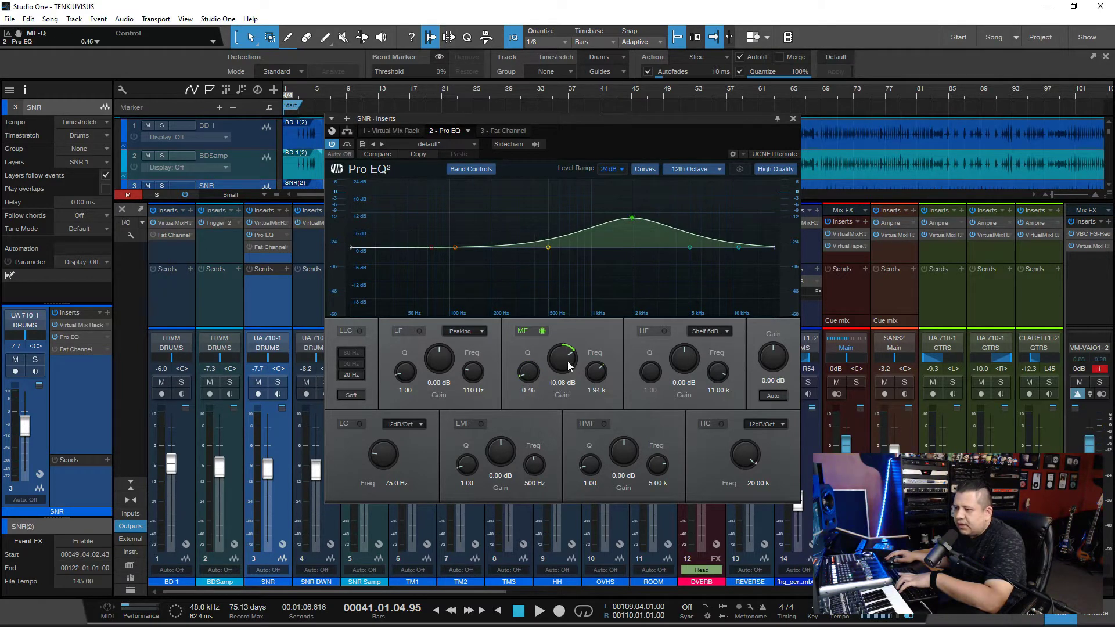
{"action": "left_click_drag", "start_coordinate": [569, 366], "coordinate": [532, 350]}
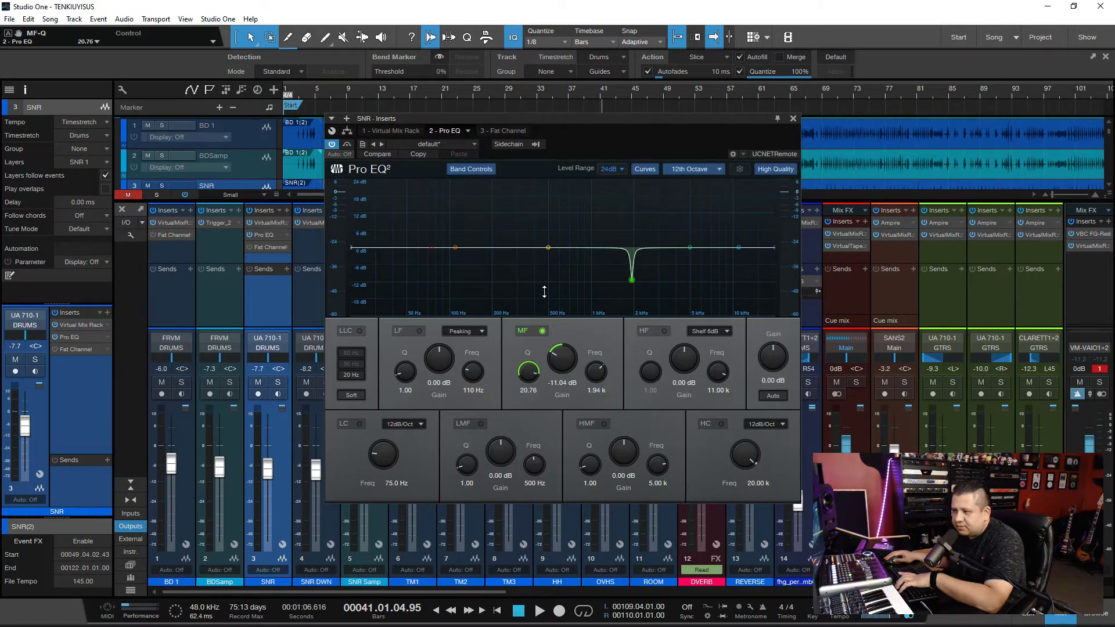
Reset the MF band's Q to 0.71 and gain to 0.00 dB, and move its frequency to 1.98 kHz
{"action": "left_click", "coordinate": [530, 371], "text": "ctrl"}
{"action": "left_click", "coordinate": [561, 359], "text": "ctrl"}
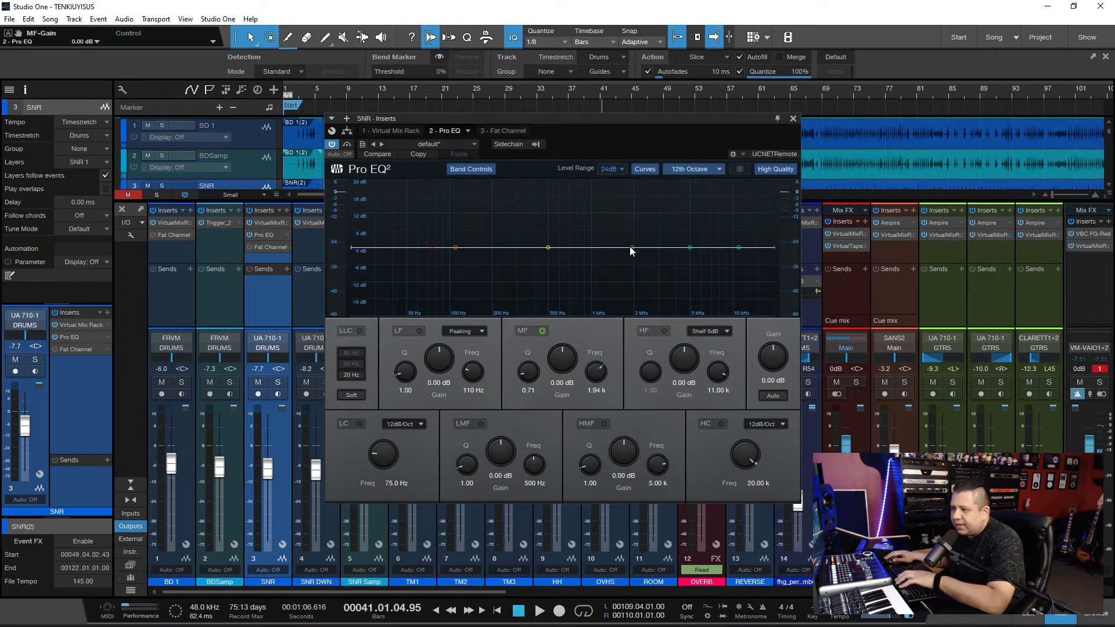
{"action": "left_click_drag", "start_coordinate": [632, 242], "coordinate": [592, 246]}
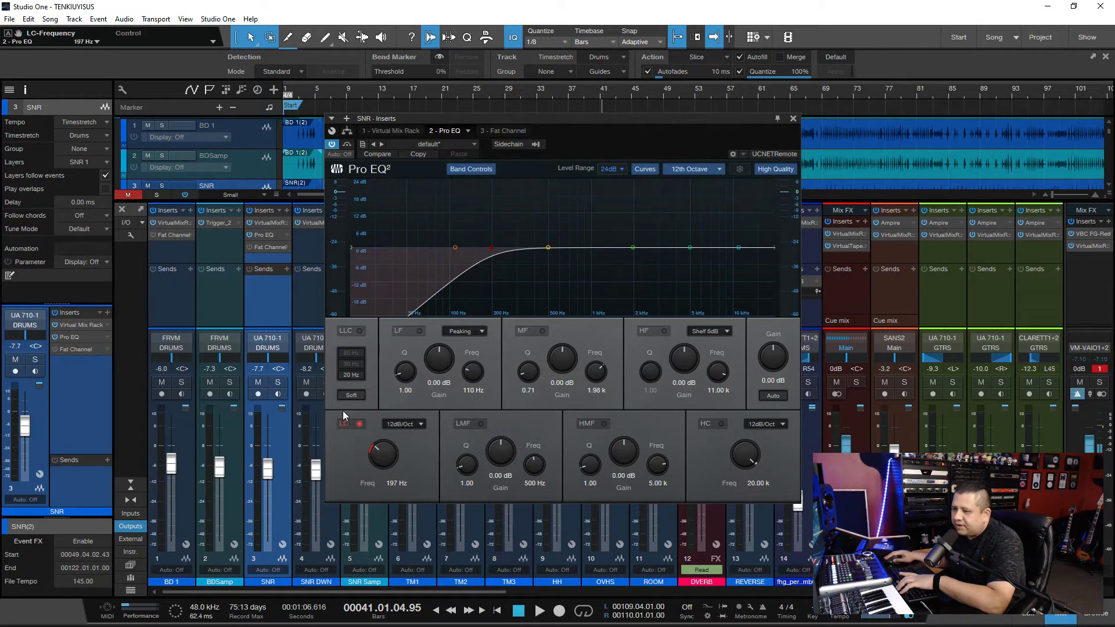
Steepen the low-cut (LC) filter's slope through 24dB/Oct and 36dB/Oct to 48dB/Oct
{"action": "left_click", "coordinate": [416, 424]}
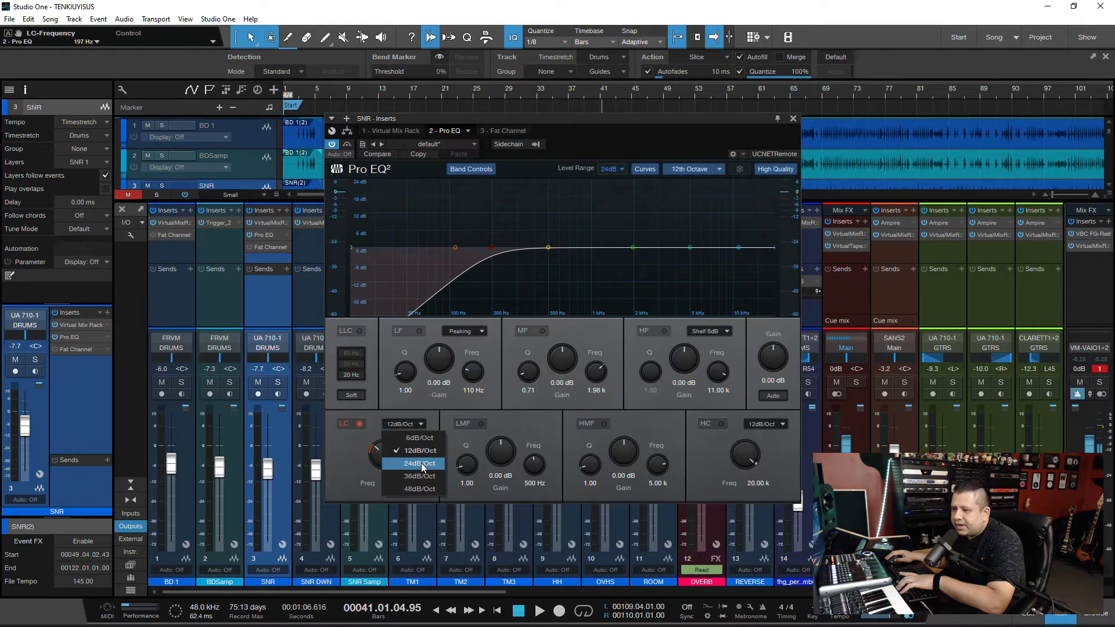
{"action": "left_click", "coordinate": [421, 463]}
{"action": "left_click", "coordinate": [420, 424]}
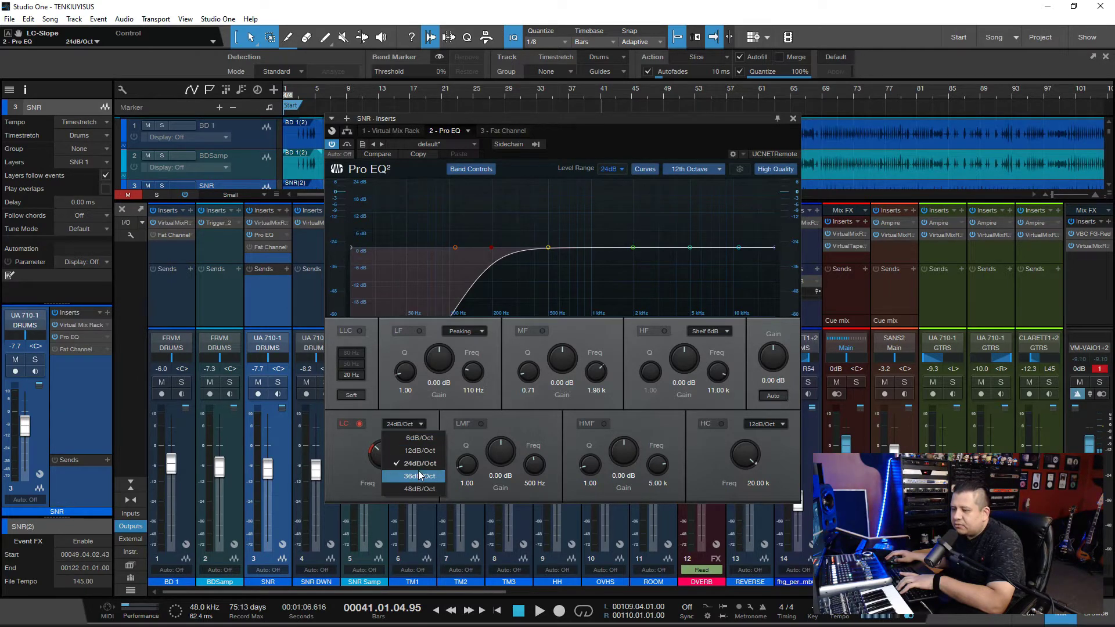
{"action": "left_click", "coordinate": [418, 472]}
{"action": "left_click", "coordinate": [413, 424]}
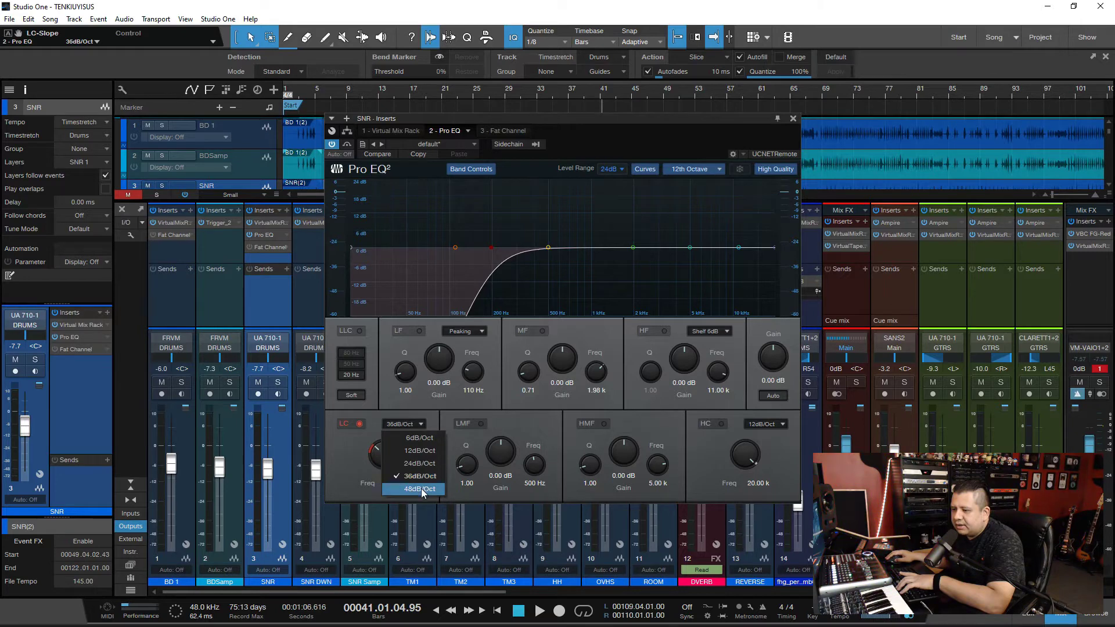
Try LC slopes of 12dB/Oct and 6dB/Oct, return to 12dB/Oct and switch the low-cut filter off
{"action": "left_click", "coordinate": [421, 428]}
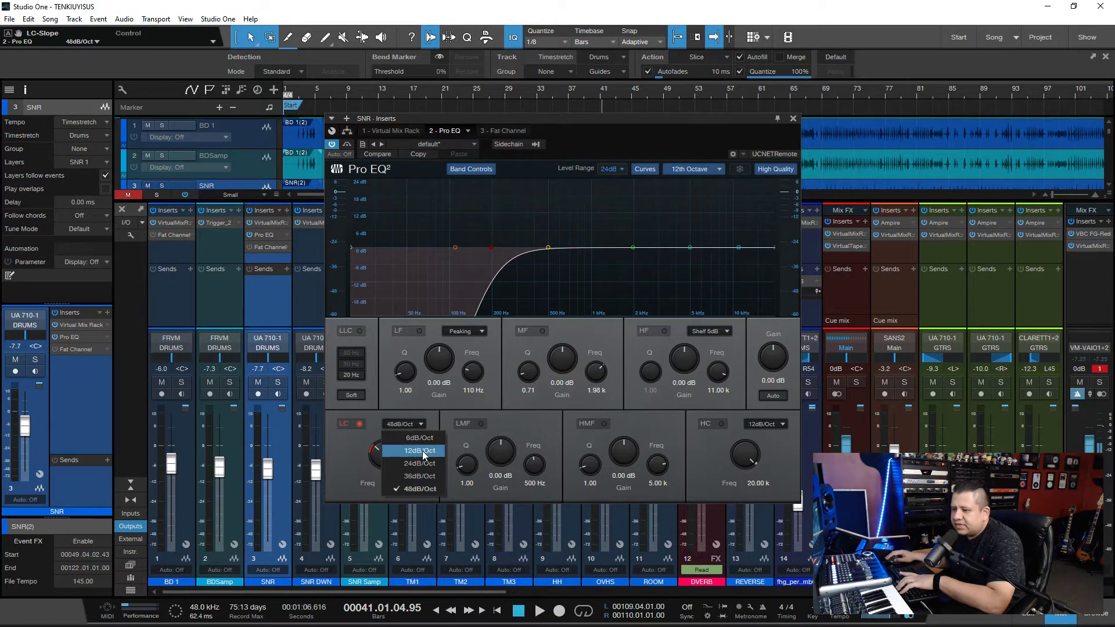
{"action": "left_click", "coordinate": [423, 450]}
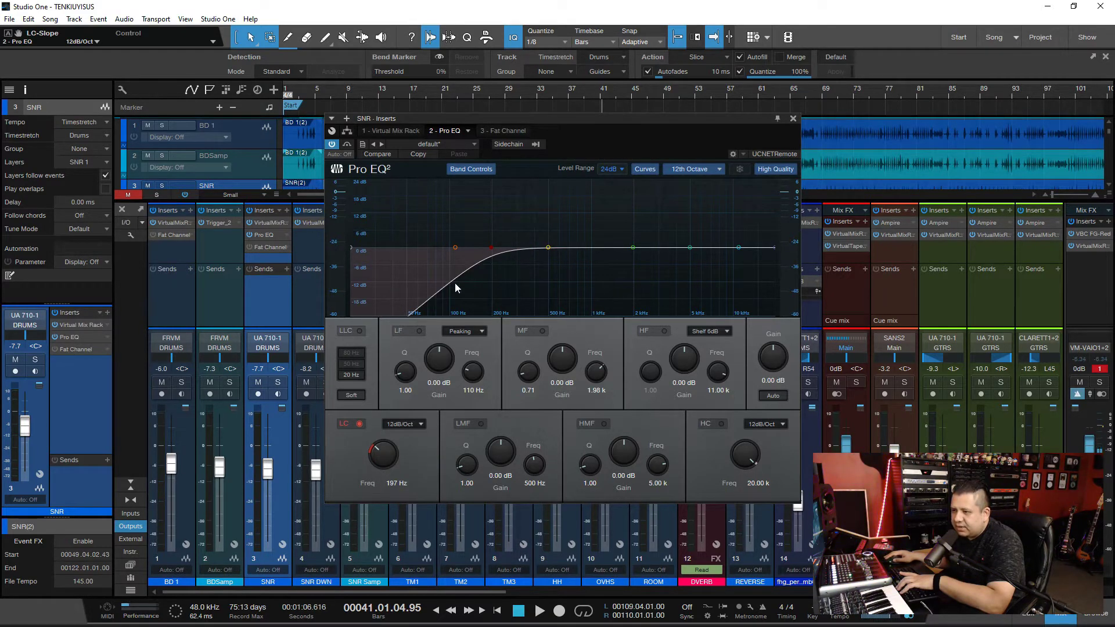
{"action": "left_click", "coordinate": [422, 422]}
{"action": "left_click", "coordinate": [420, 438]}
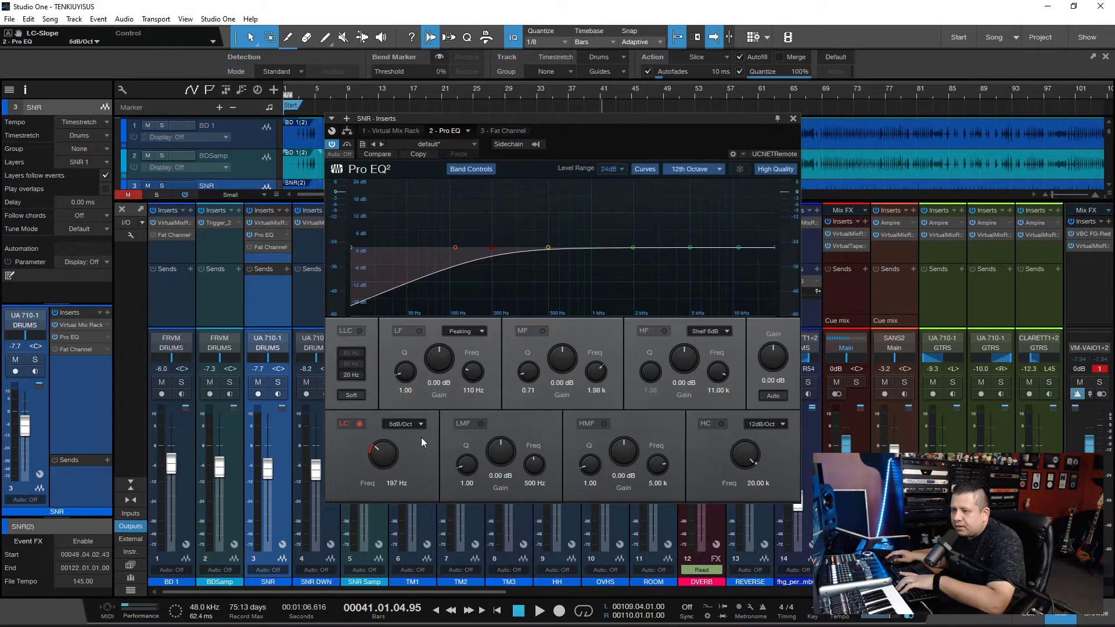
{"action": "left_click", "coordinate": [422, 426]}
{"action": "left_click", "coordinate": [423, 450]}
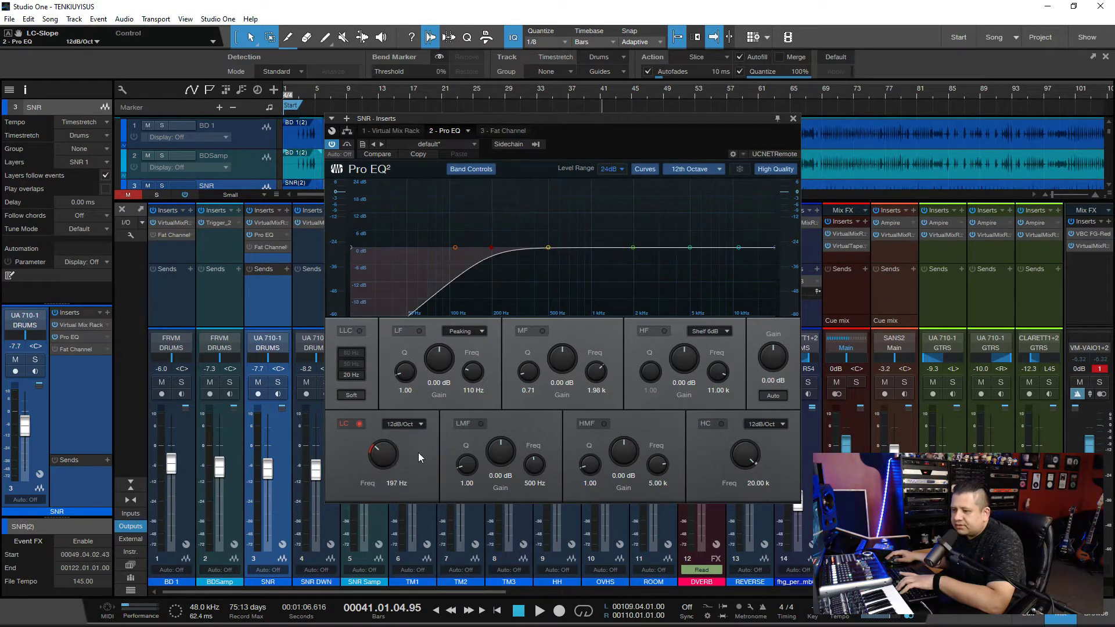
{"action": "left_click", "coordinate": [359, 425]}
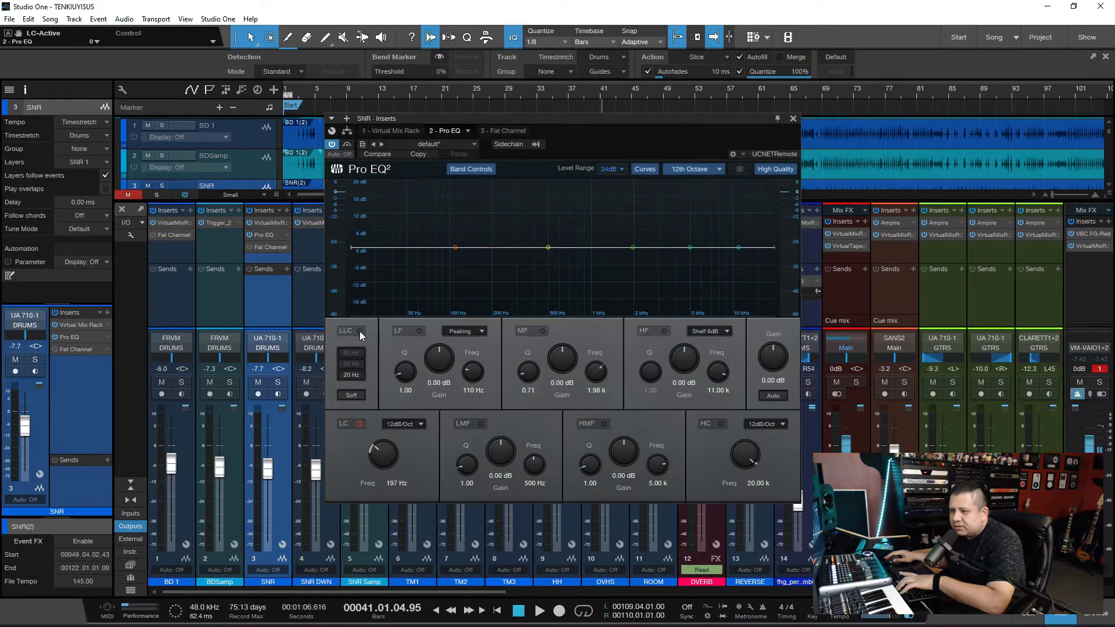
Enable the LLC filter, try its 50 Hz, 80 Hz and 20 Hz cutoffs and switch it off again
{"action": "left_click", "coordinate": [360, 331]}
{"action": "left_click", "coordinate": [363, 365]}
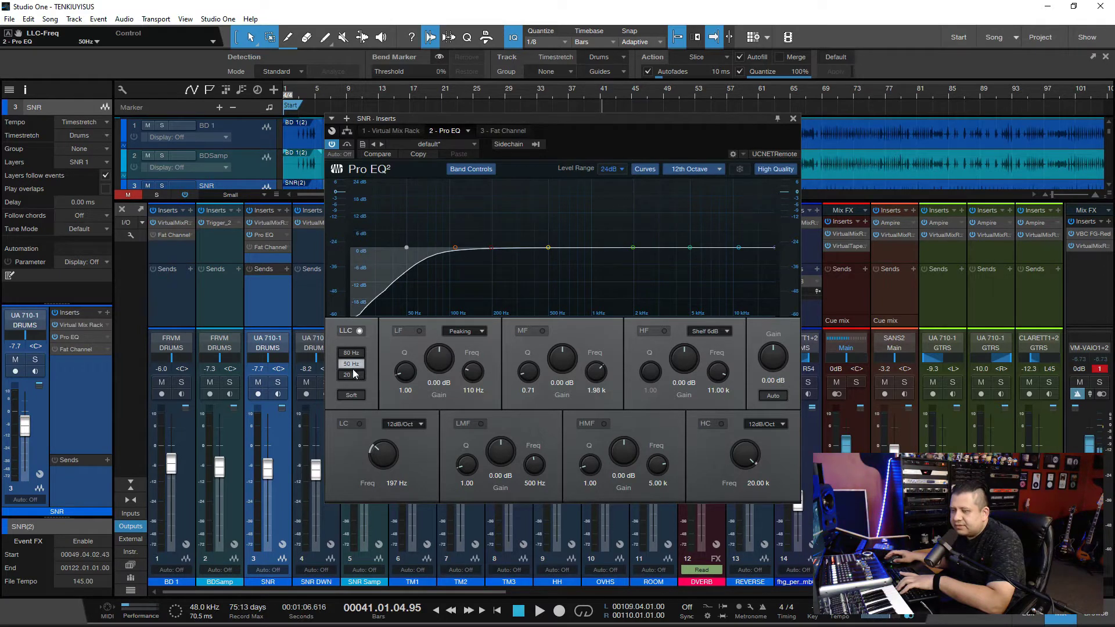
{"action": "left_click", "coordinate": [360, 374]}
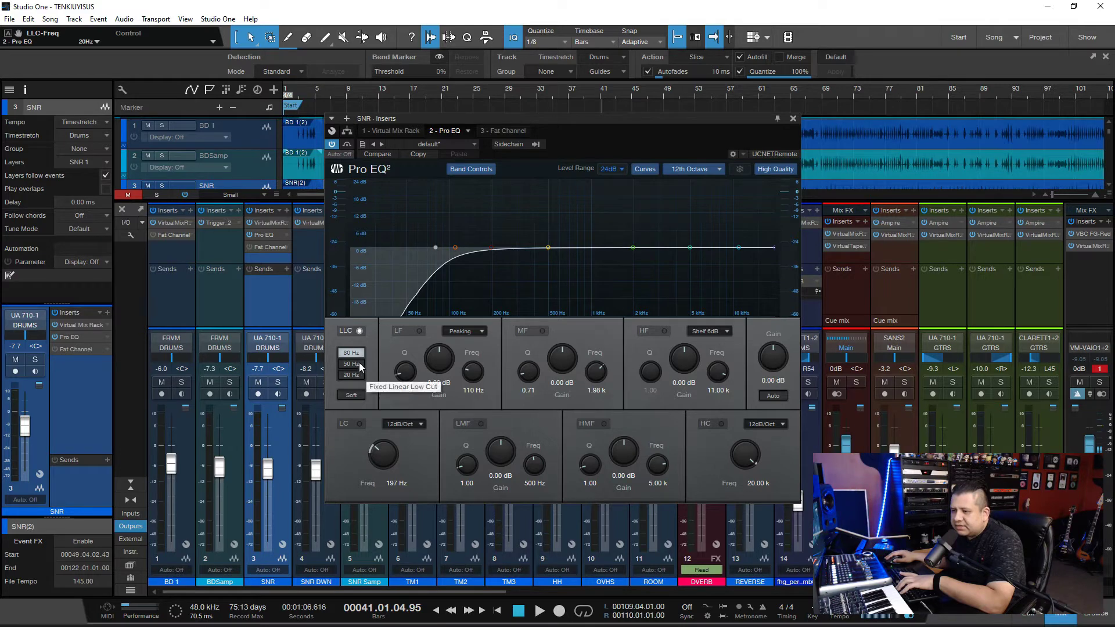
{"action": "left_click", "coordinate": [358, 375]}
{"action": "left_click", "coordinate": [360, 364]}
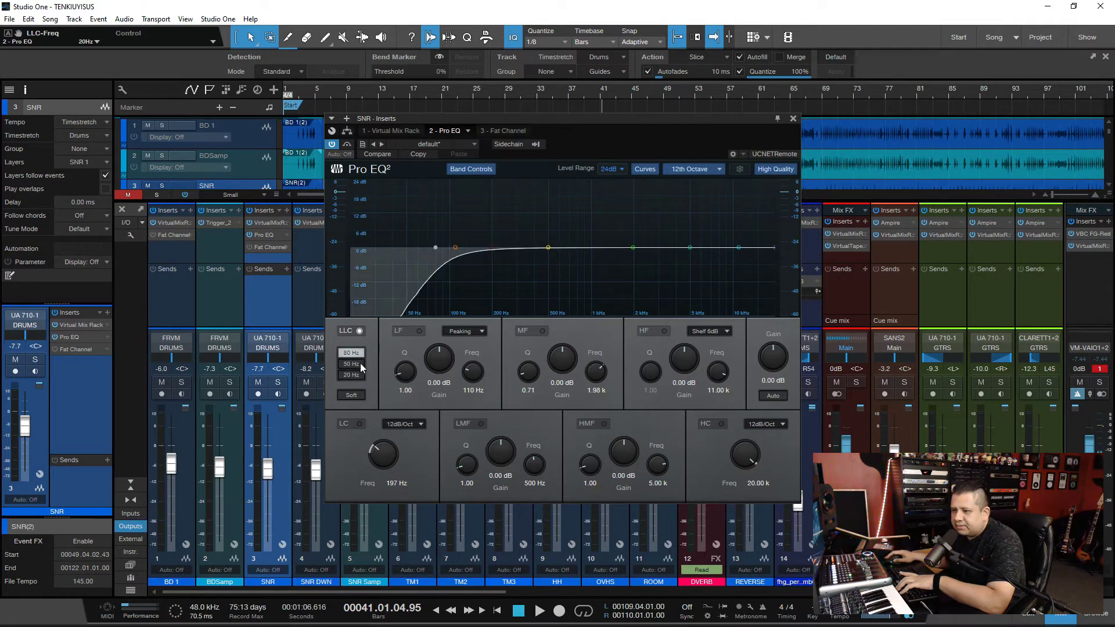
{"action": "left_click", "coordinate": [360, 364]}
{"action": "left_click", "coordinate": [358, 375]}
{"action": "left_click", "coordinate": [360, 332]}
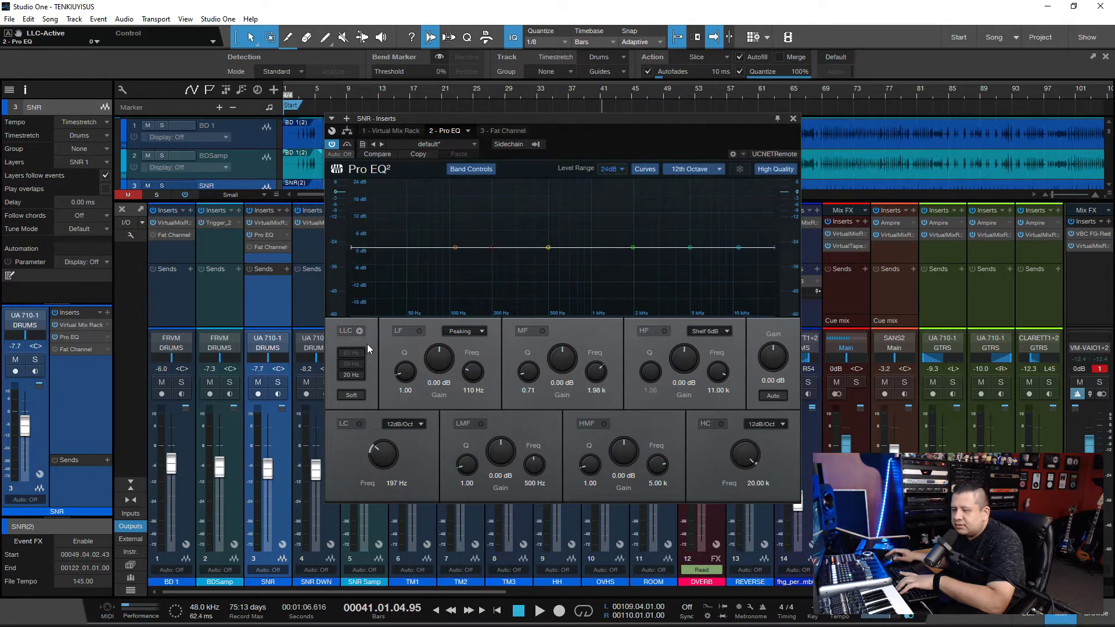
Enable the high-cut (HC) filter at 4.69 kHz with a 36dB/Oct slope
{"action": "left_click", "coordinate": [722, 424]}
{"action": "left_click_drag", "start_coordinate": [745, 456], "coordinate": [745, 488]}
{"action": "left_click", "coordinate": [779, 425]}
{"action": "left_click", "coordinate": [782, 476]}
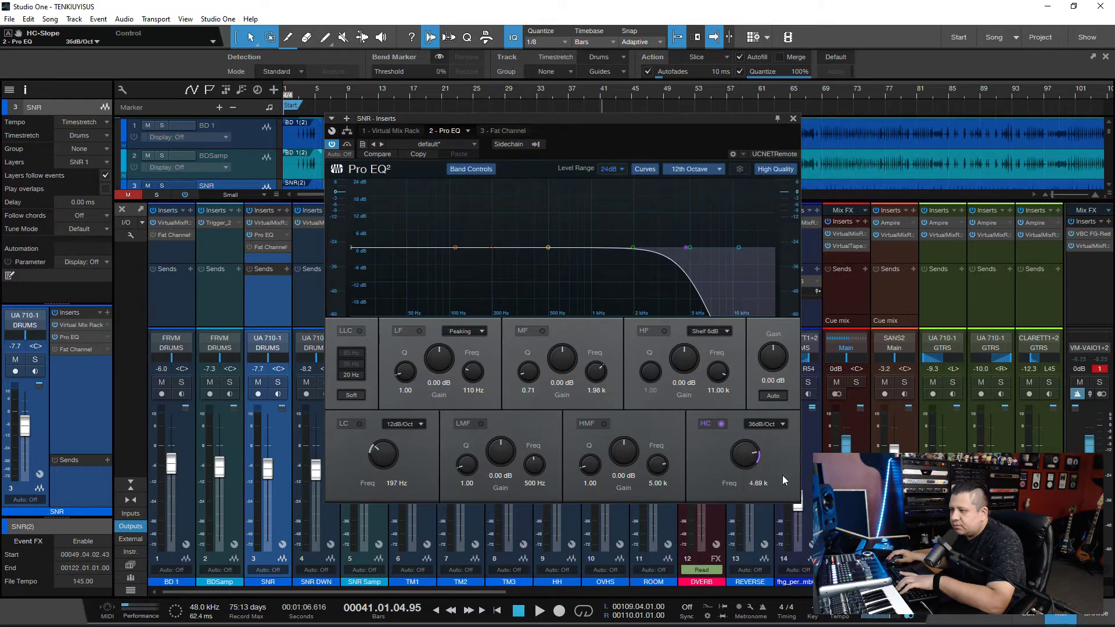
Try a 48dB/Oct high-cut slope at 4.38 kHz, then set the slope to 6dB/Oct
{"action": "left_click", "coordinate": [765, 425]}
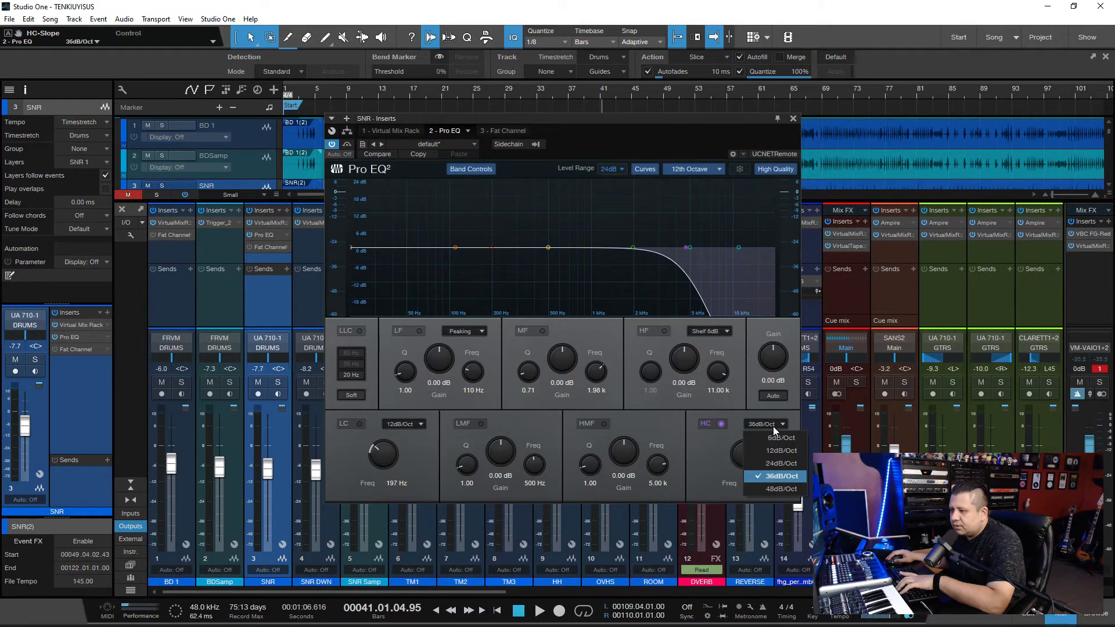
{"action": "left_click", "coordinate": [782, 488]}
{"action": "left_click_drag", "start_coordinate": [751, 459], "coordinate": [753, 448]}
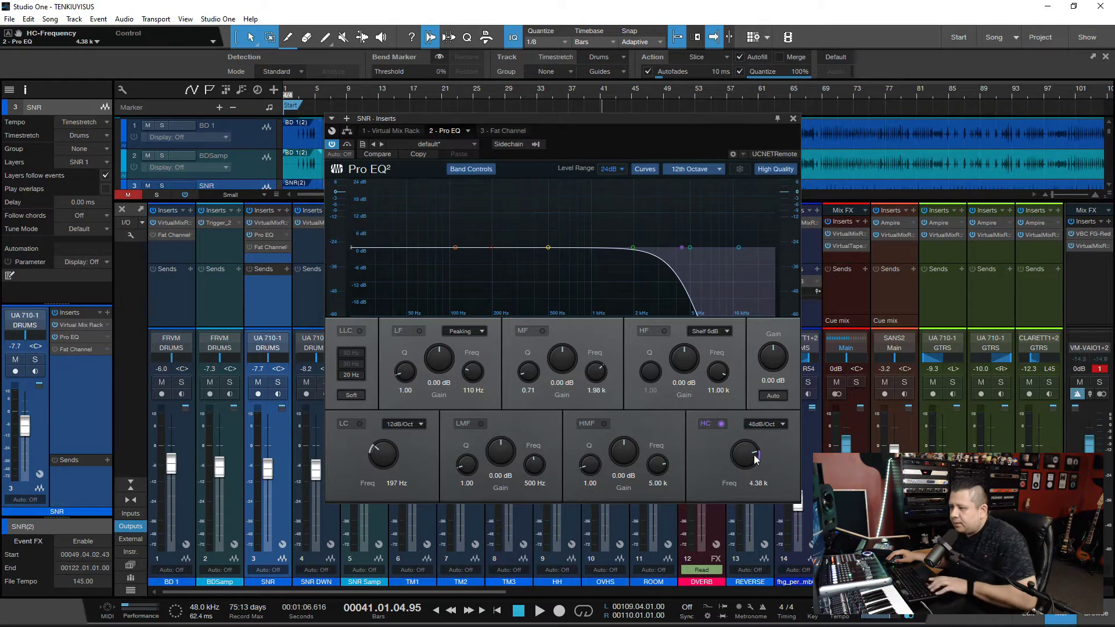
{"action": "left_click", "coordinate": [782, 426]}
{"action": "left_click", "coordinate": [782, 437]}
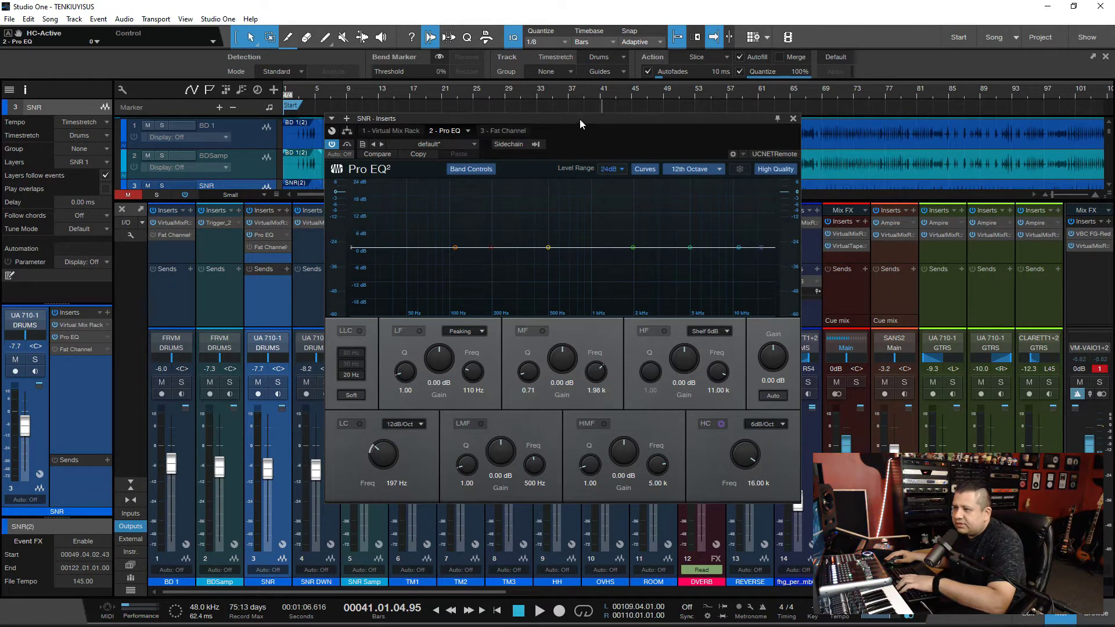
Solo the snare channel and play the song from bar 33, with the EQ window moved clear of the timeline
{"action": "left_click_drag", "start_coordinate": [580, 120], "coordinate": [745, 110]}
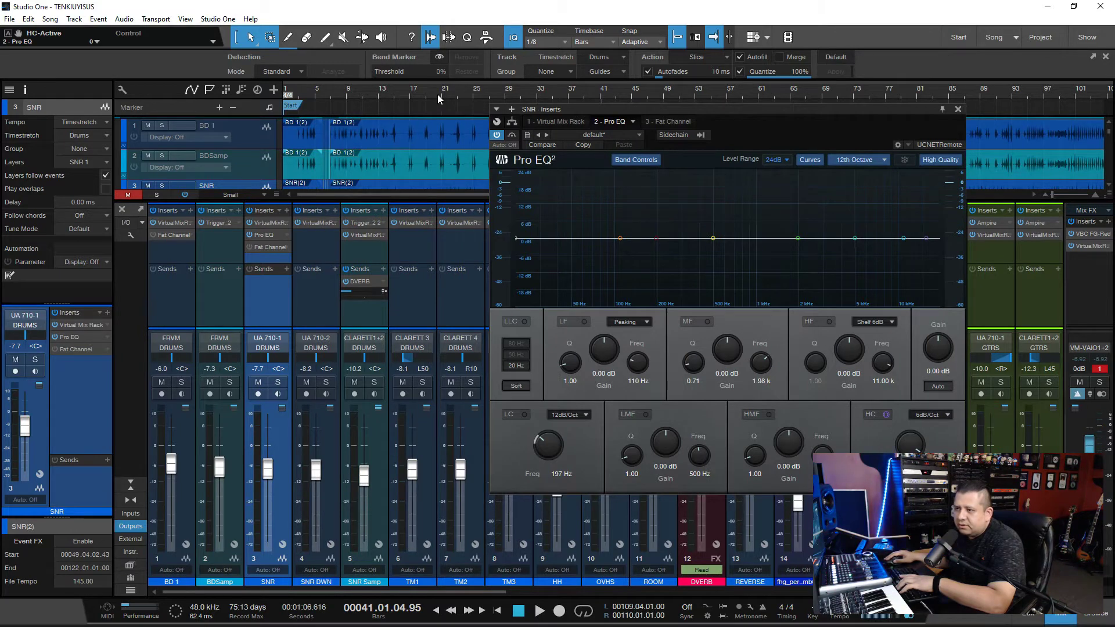
{"action": "left_click_drag", "start_coordinate": [628, 110], "coordinate": [643, 170]}
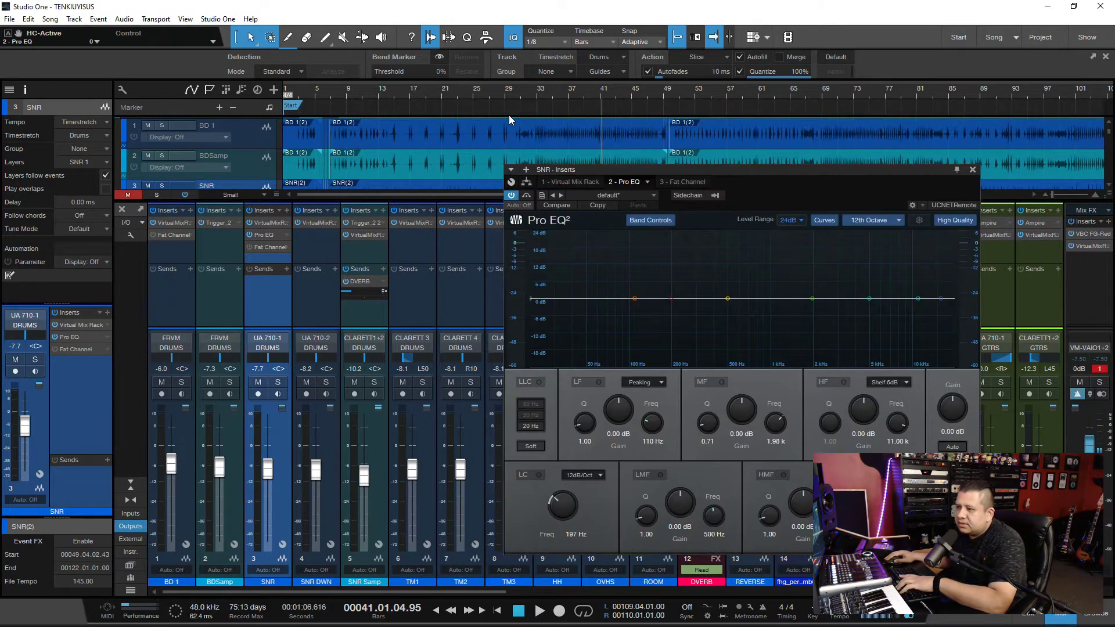
{"action": "left_click", "coordinate": [537, 97]}
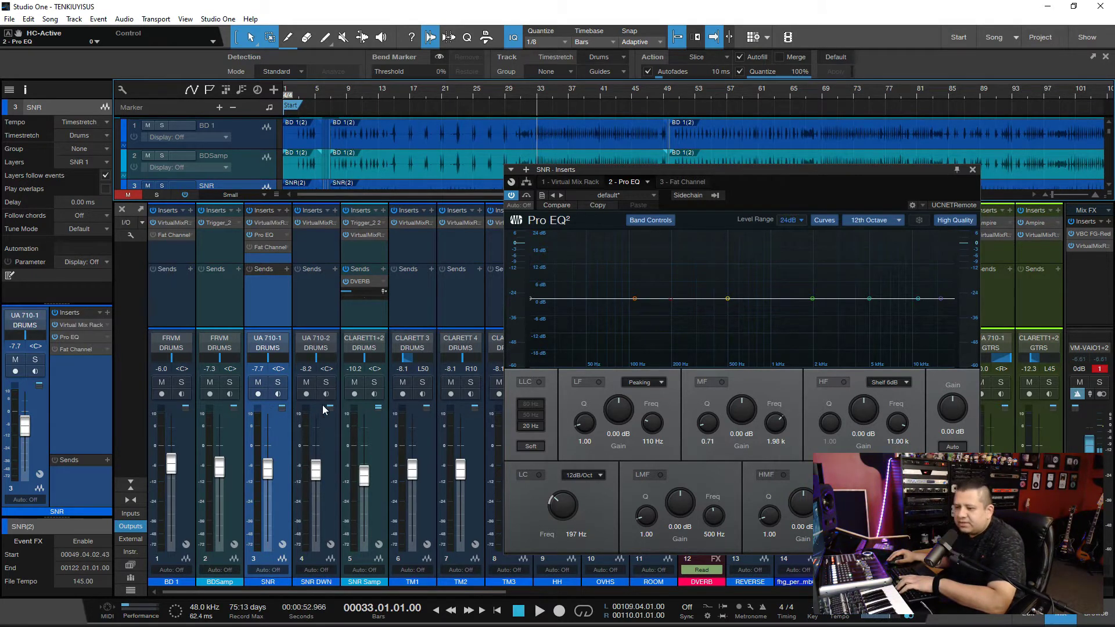
{"action": "left_click", "coordinate": [279, 382]}
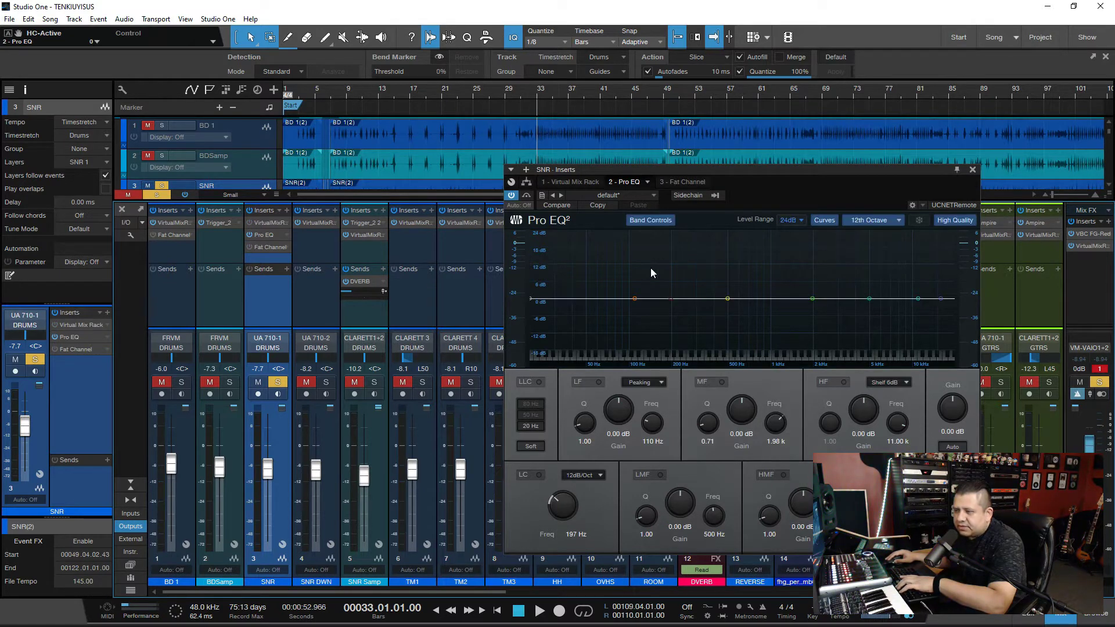
{"action": "left_click_drag", "start_coordinate": [729, 168], "coordinate": [770, 196]}
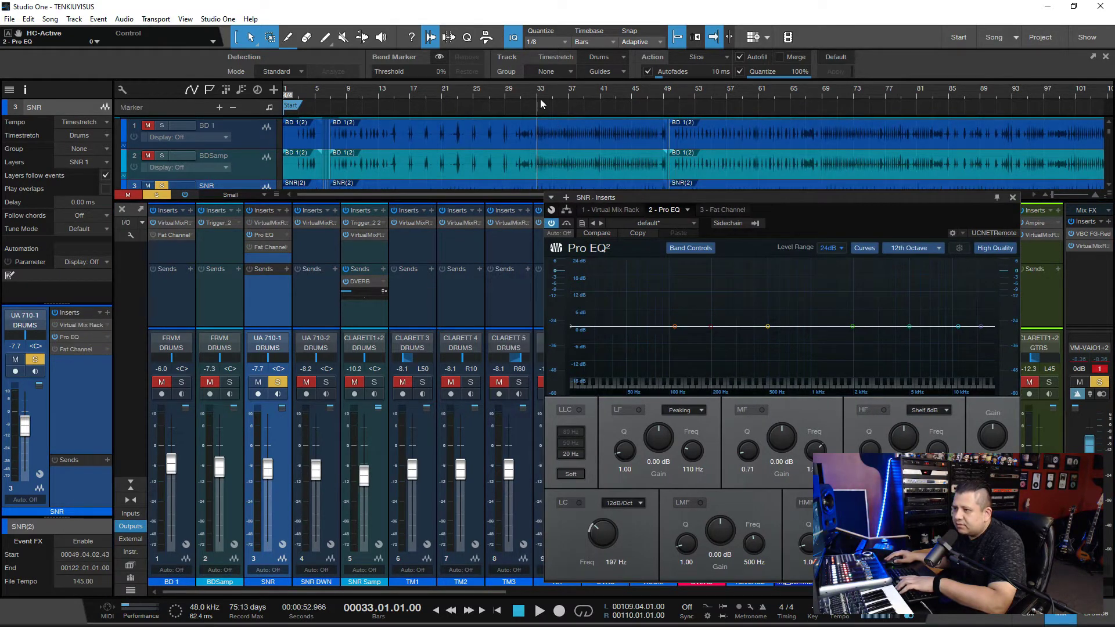
{"action": "key", "text": "space"}
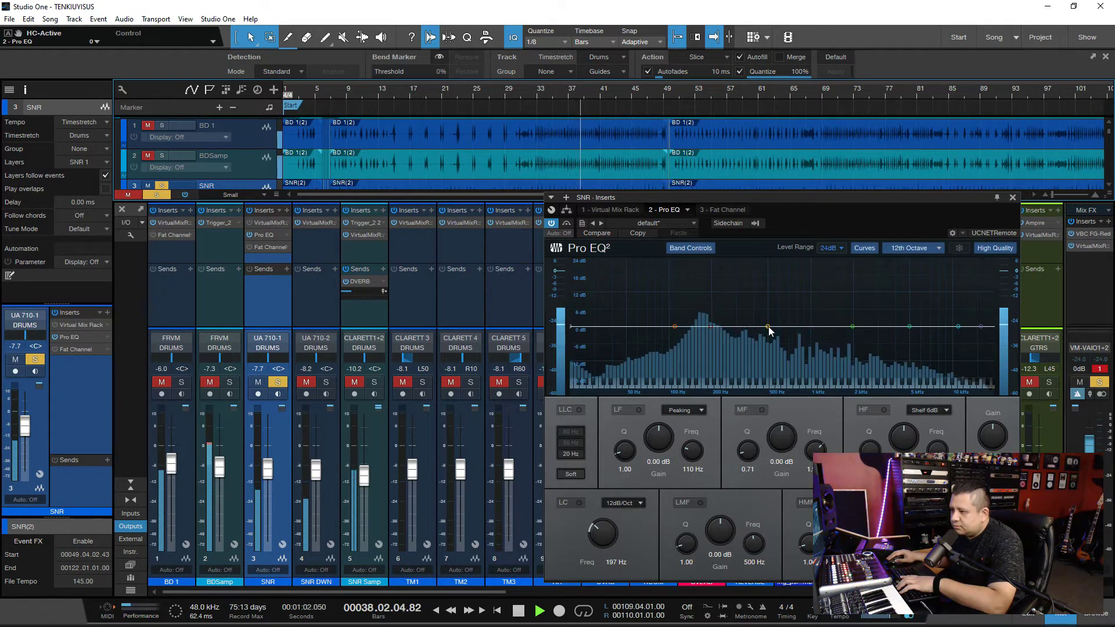
Cut the snare's low-mid (LMF) band by about 9.5 dB at 472 Hz with a Q of 4.24
{"action": "left_click_drag", "start_coordinate": [769, 327], "coordinate": [777, 353]}
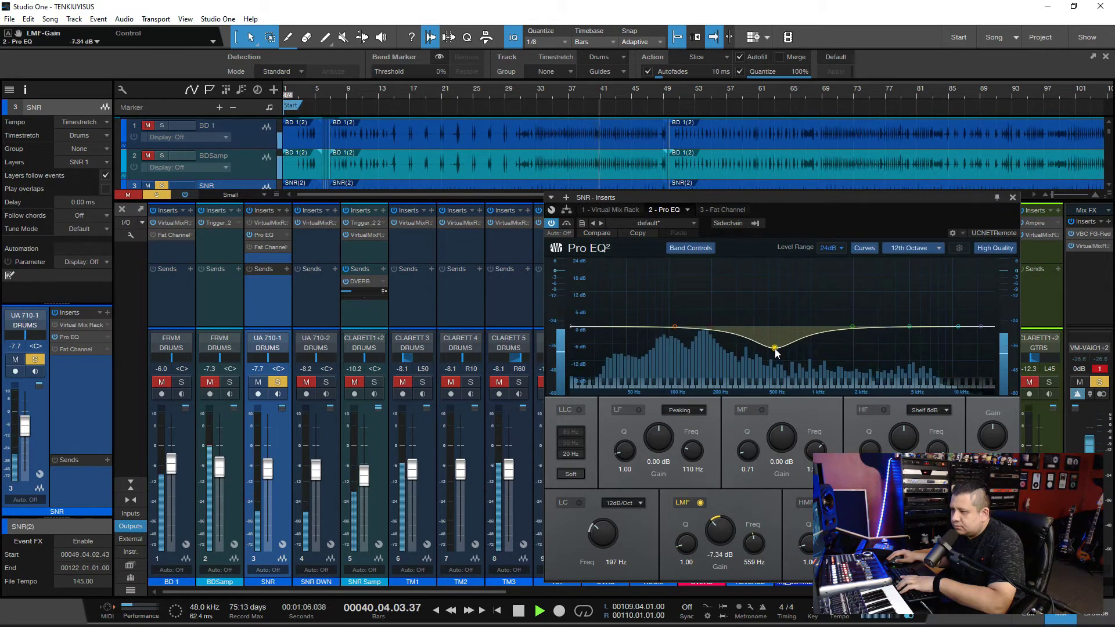
{"action": "left_click_drag", "start_coordinate": [686, 549], "coordinate": [682, 532]}
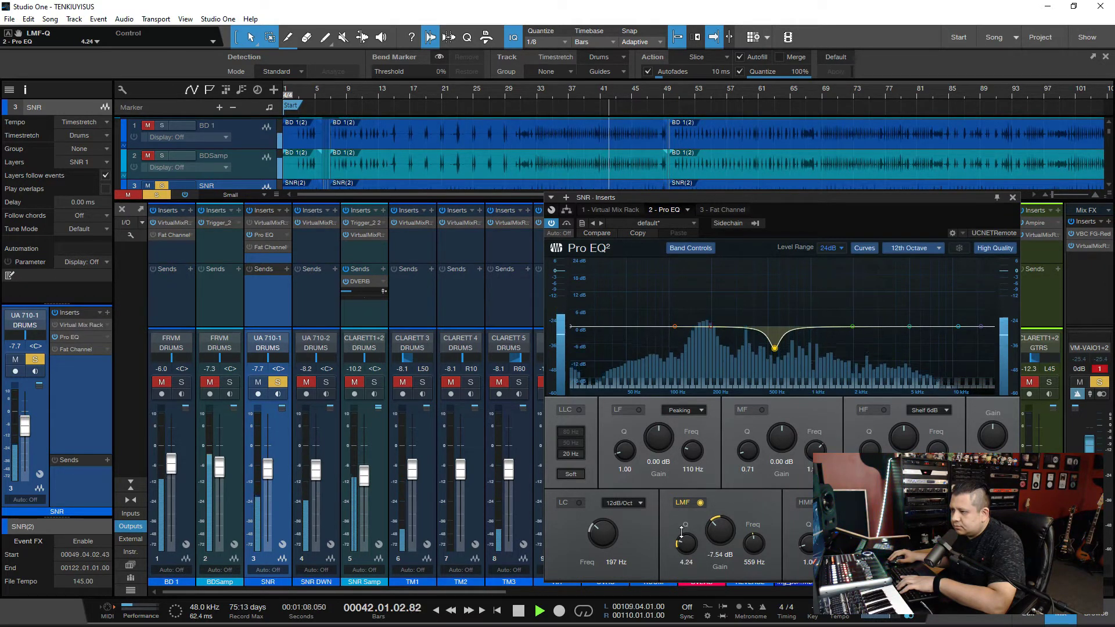
{"action": "left_click_drag", "start_coordinate": [777, 352], "coordinate": [764, 354]}
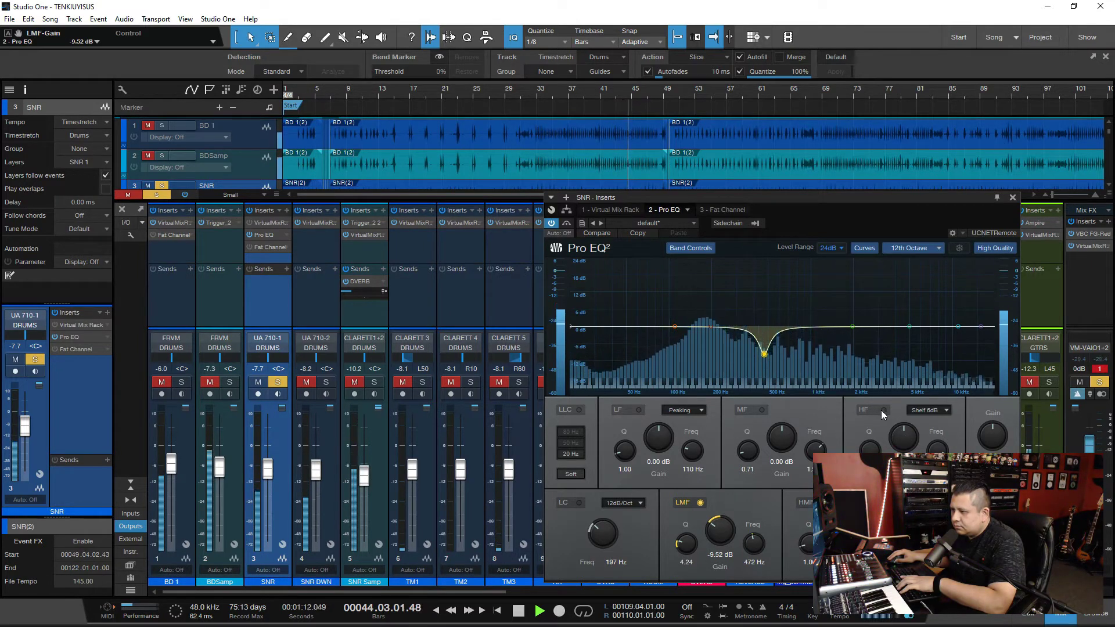
Boost the HF band as a peak by about 10 dB at 5.71 kHz and the LF band by 6.74 dB at 200 Hz
{"action": "mouse_move", "coordinate": [903, 438]}
{"action": "left_mouse_down"}
{"action": "mouse_move", "coordinate": [901, 419]}
{"action": "mouse_move", "coordinate": [869, 447]}
{"action": "mouse_move", "coordinate": [912, 432]}
{"action": "left_mouse_up"}
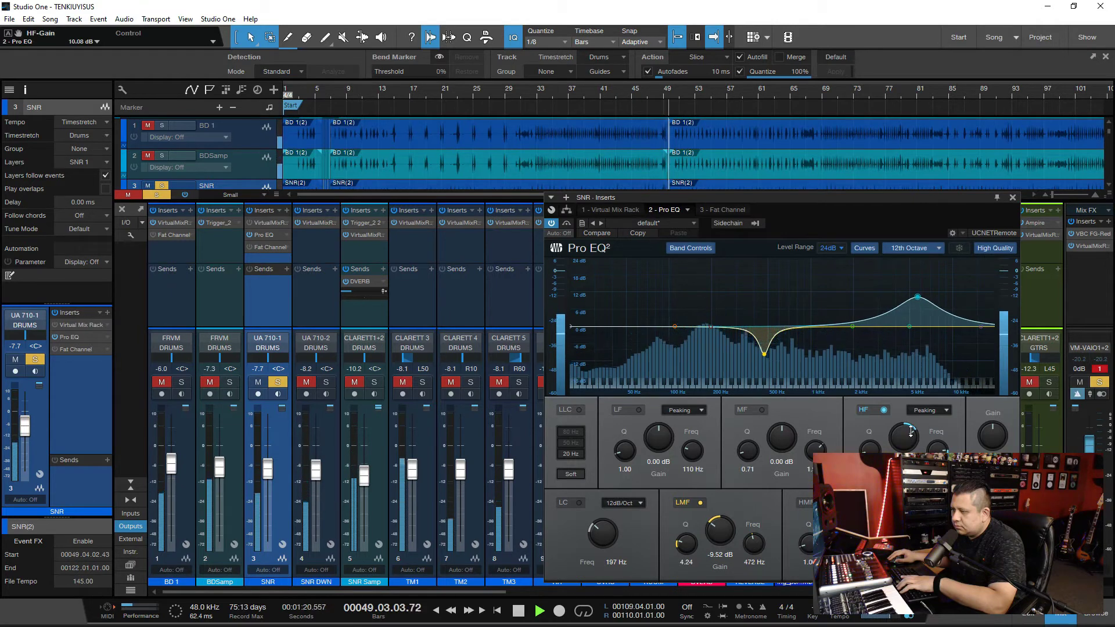
{"action": "left_click", "coordinate": [710, 327]}
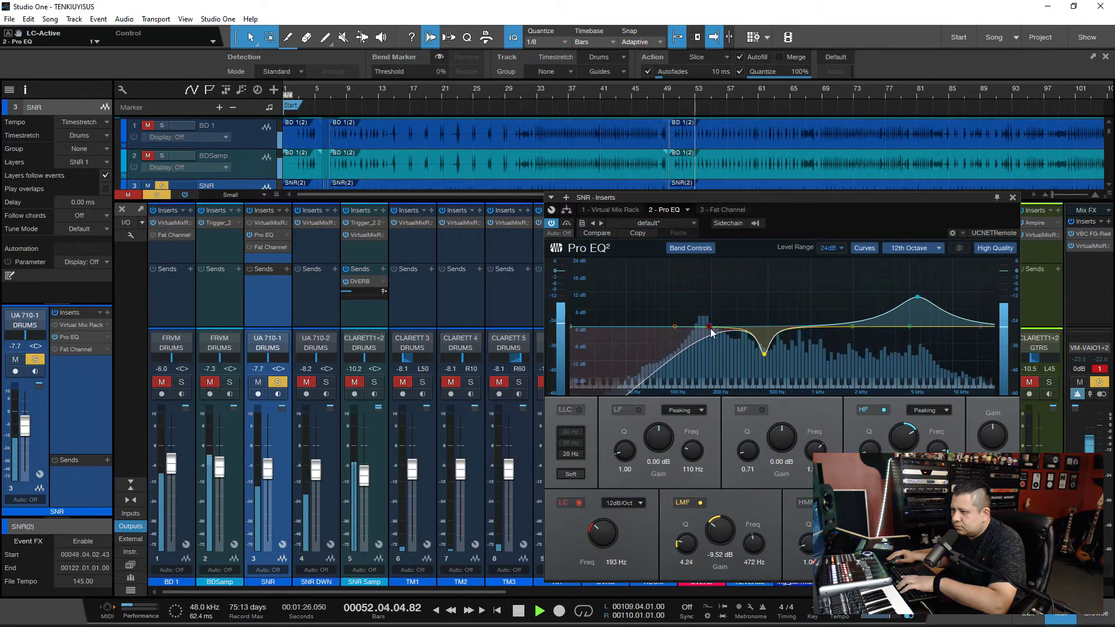
{"action": "left_click", "coordinate": [710, 328]}
{"action": "left_click_drag", "start_coordinate": [677, 326], "coordinate": [712, 308]}
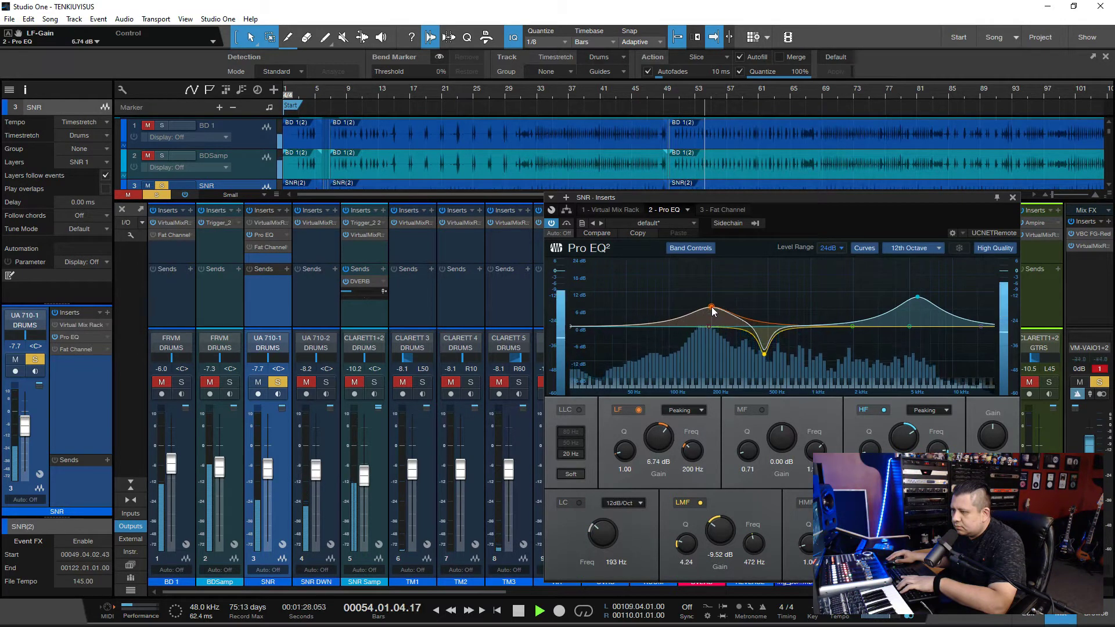
Enable the low-cut (LC) filter with a 36dB/Oct slope and set its frequency to 37.6 Hz
{"action": "left_click", "coordinate": [579, 502]}
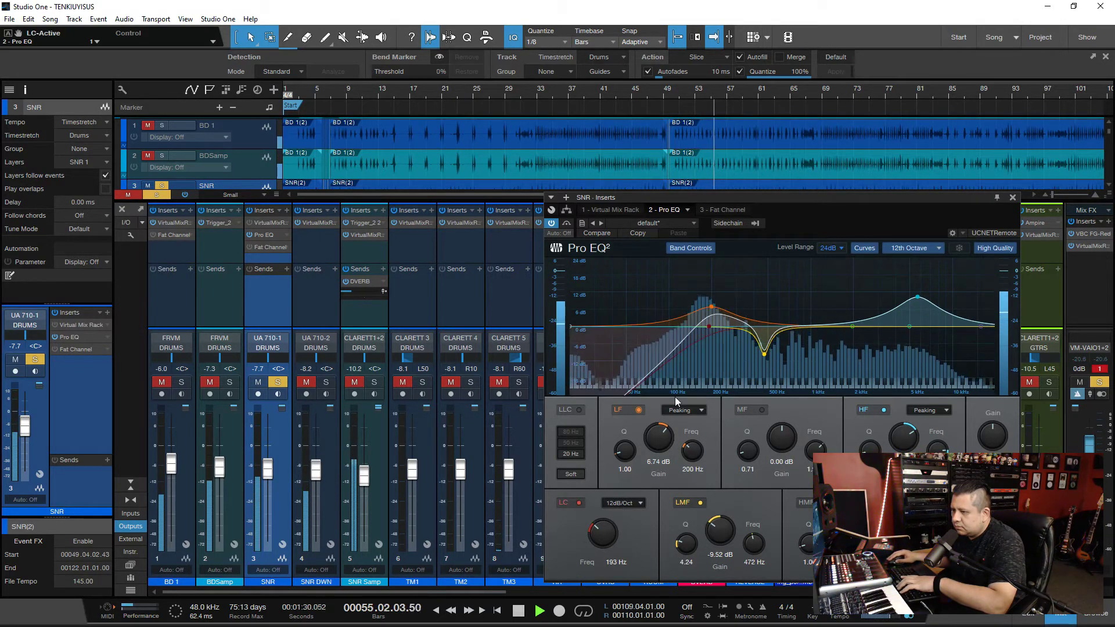
{"action": "left_click_drag", "start_coordinate": [705, 323], "coordinate": [639, 327]}
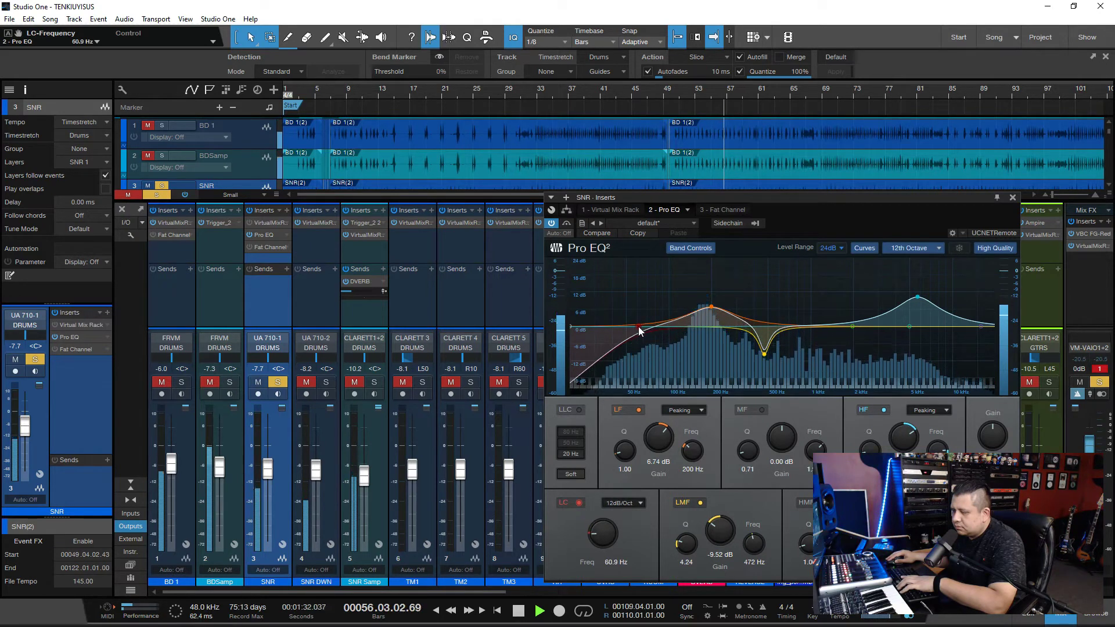
{"action": "left_click", "coordinate": [635, 503]}
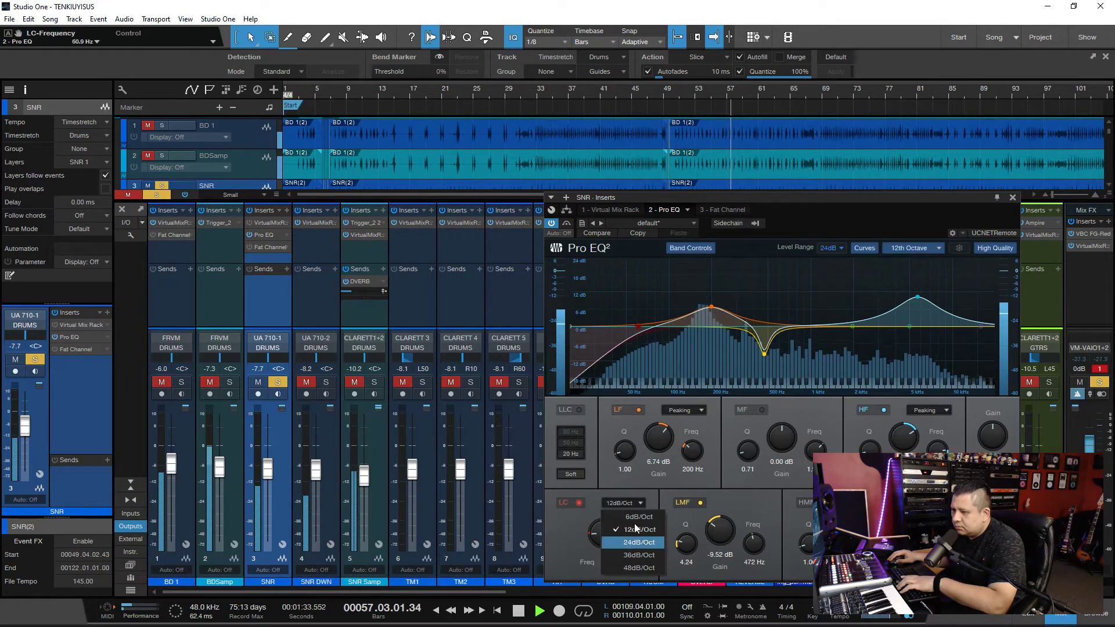
{"action": "left_click", "coordinate": [636, 557]}
{"action": "left_click_drag", "start_coordinate": [609, 526], "coordinate": [610, 532]}
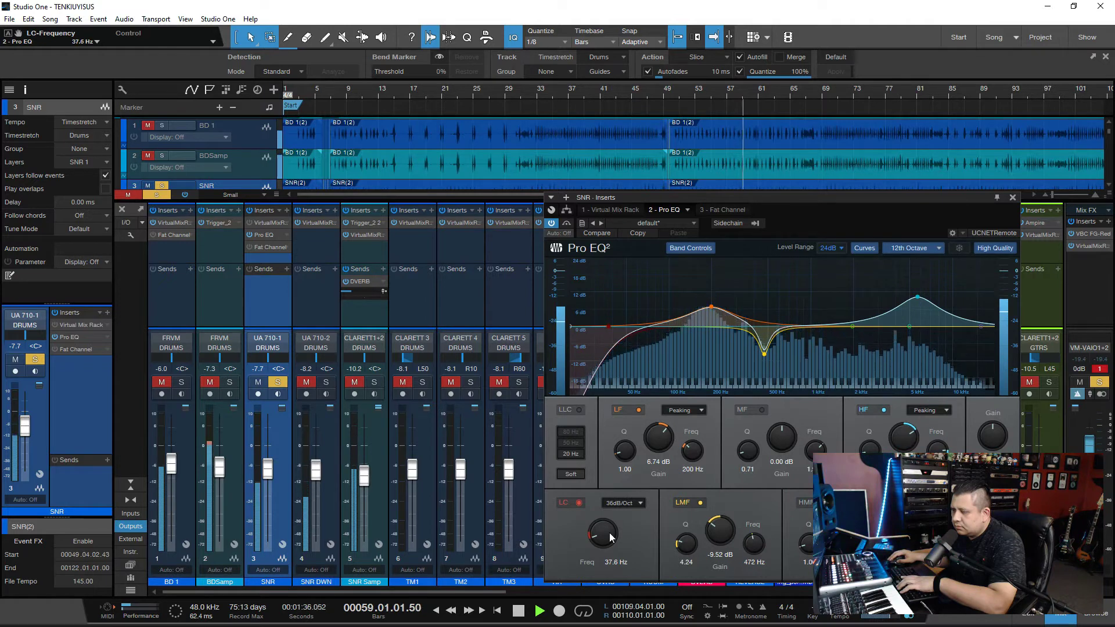
Deepen the LMF cut to -12.10 dB at 486 Hz and cut the MF band by 7.34 dB at 2.08 kHz with a Q of 10.02
{"action": "mouse_move", "coordinate": [765, 358]}
{"action": "left_mouse_down"}
{"action": "mouse_move", "coordinate": [757, 371]}
{"action": "mouse_move", "coordinate": [767, 365]}
{"action": "left_mouse_up"}
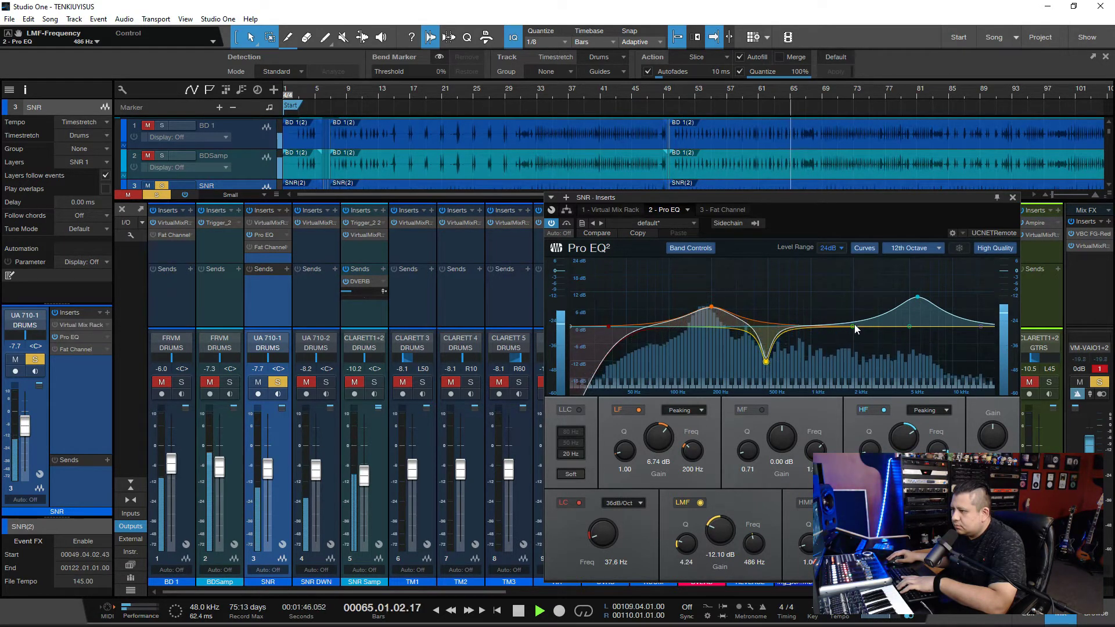
{"action": "left_click_drag", "start_coordinate": [855, 324], "coordinate": [854, 346]}
{"action": "left_click_drag", "start_coordinate": [821, 449], "coordinate": [821, 445]}
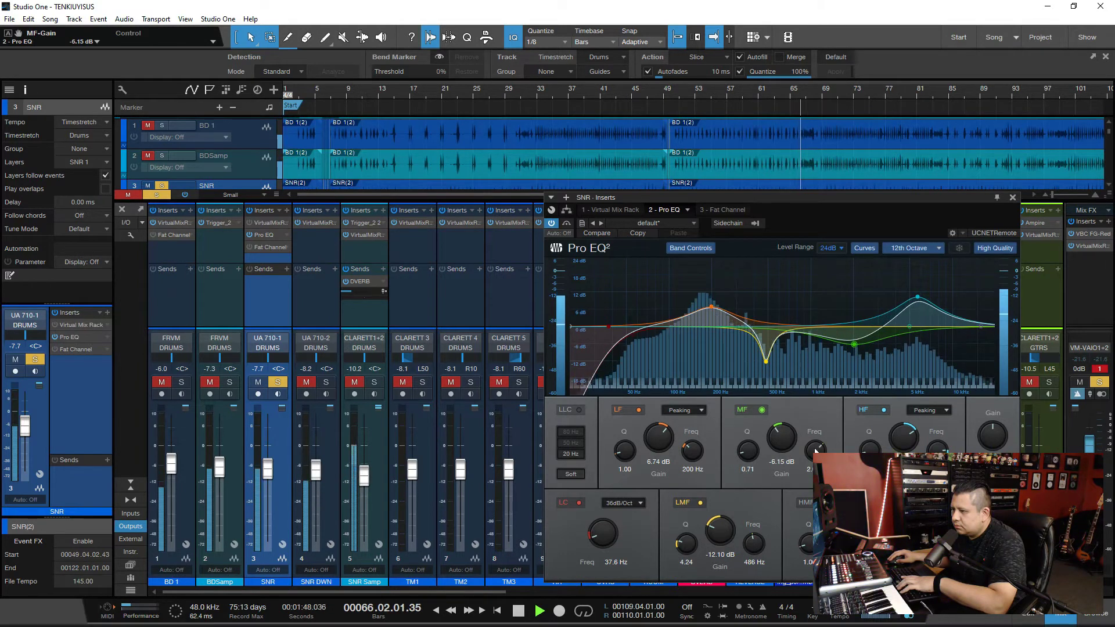
{"action": "scroll", "coordinate": [857, 347], "scroll_direction": "up", "scroll_amount": 10}
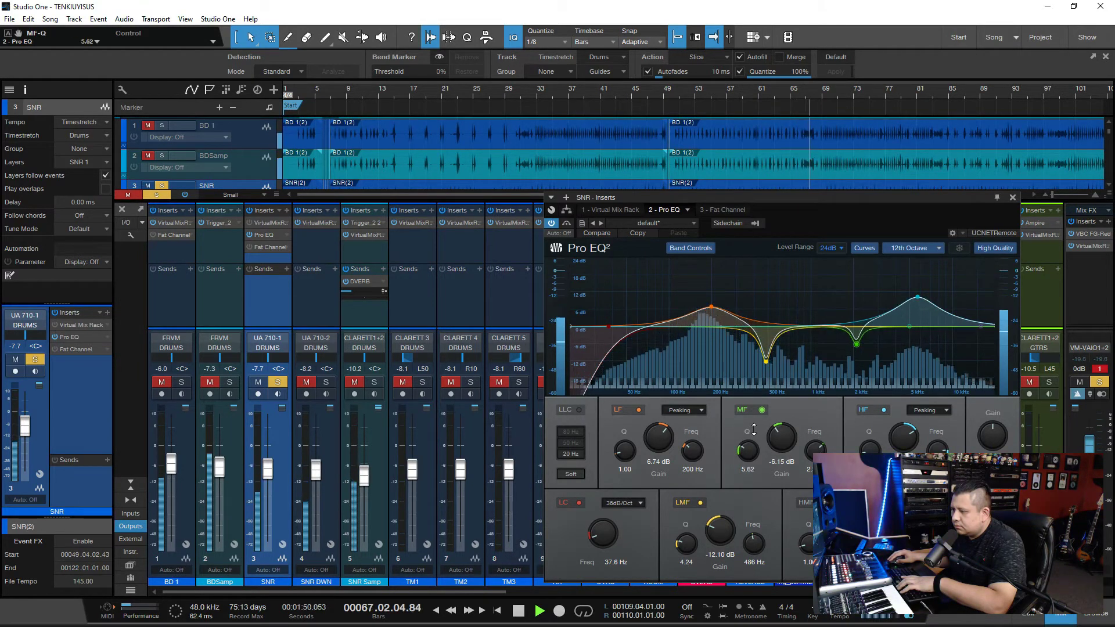
{"action": "mouse_move", "coordinate": [856, 344]}
{"action": "left_mouse_down"}
{"action": "mouse_move", "coordinate": [853, 274]}
{"action": "mouse_move", "coordinate": [816, 271]}
{"action": "mouse_move", "coordinate": [853, 280]}
{"action": "mouse_move", "coordinate": [856, 353]}
{"action": "left_mouse_up"}
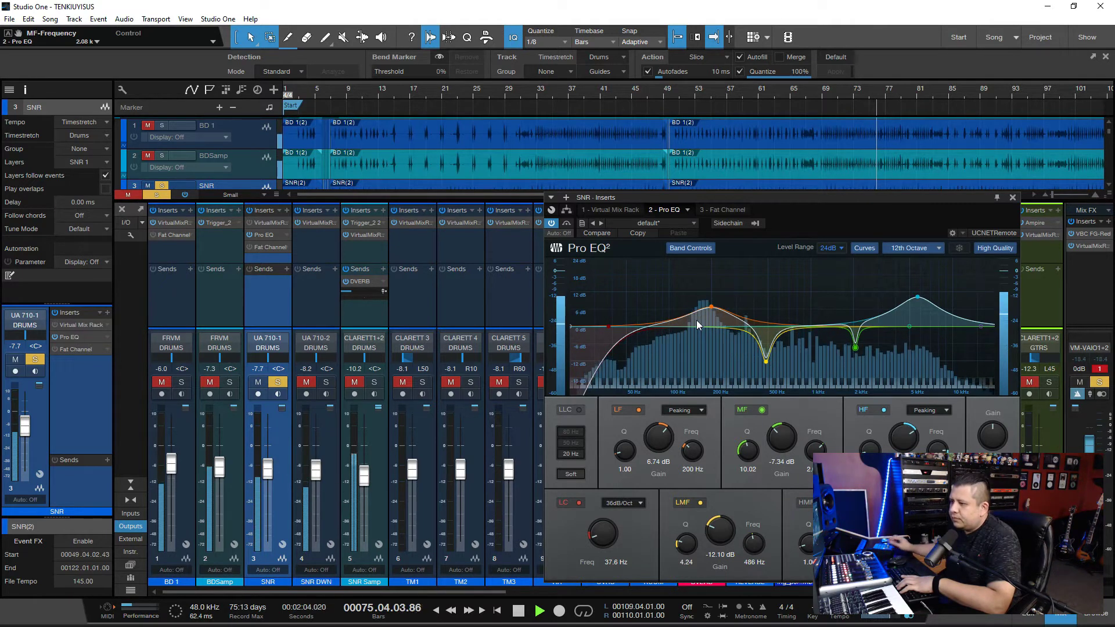
Compare the snare with Pro EQ bypassed and active during playback, restarting the song from bar 69
{"action": "key", "text": "space"}
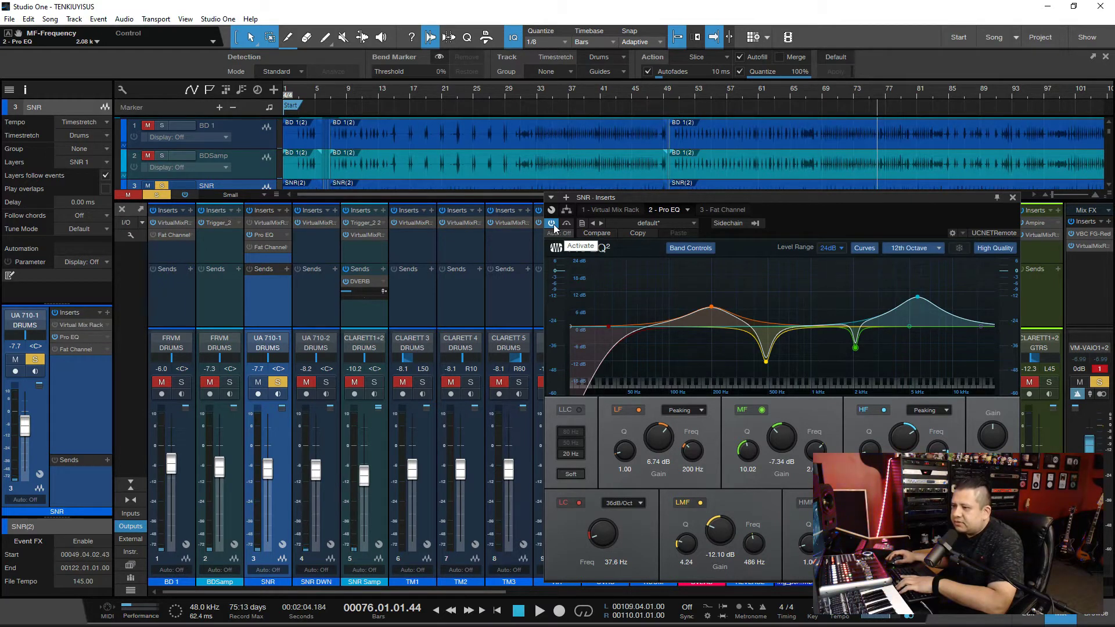
{"action": "left_click", "coordinate": [552, 224]}
{"action": "key", "text": "space"}
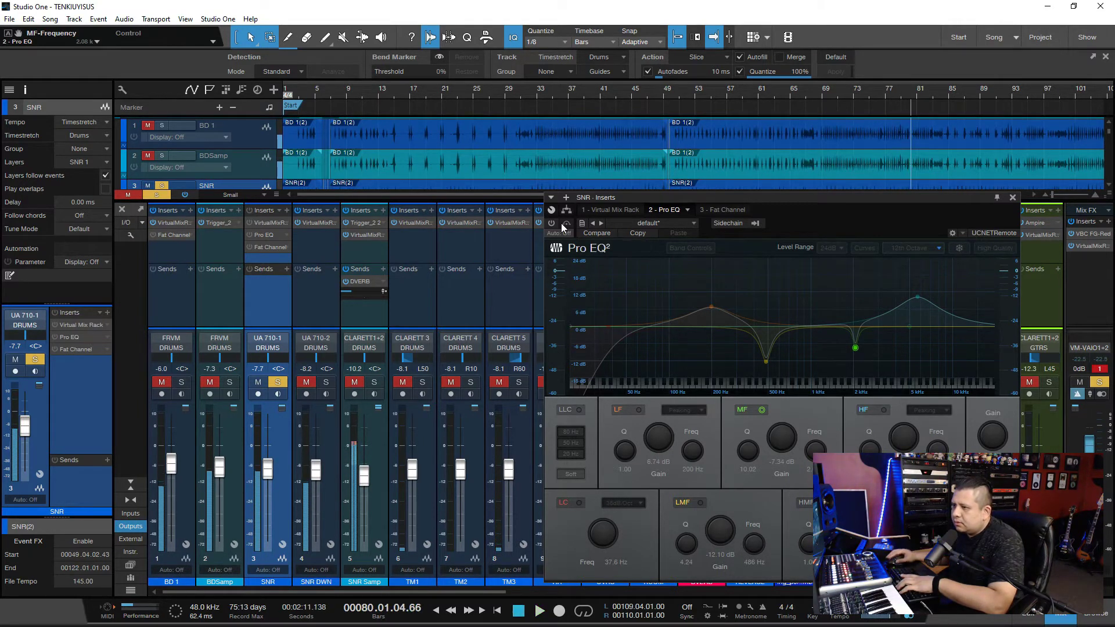
{"action": "left_click", "coordinate": [552, 224]}
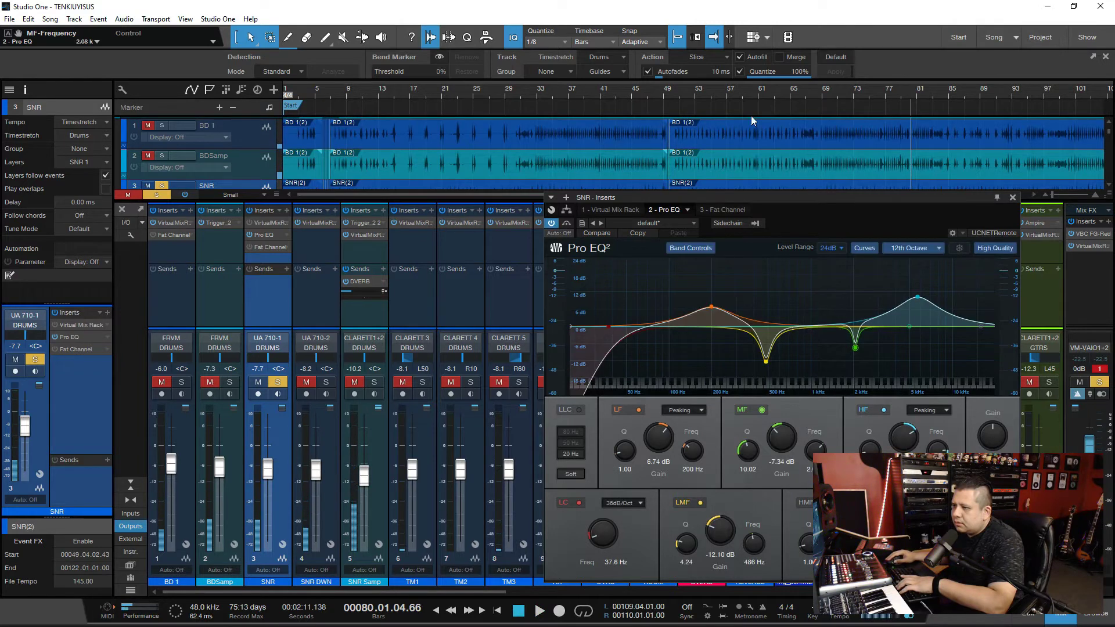
{"action": "left_click", "coordinate": [825, 95]}
{"action": "key", "text": "space"}
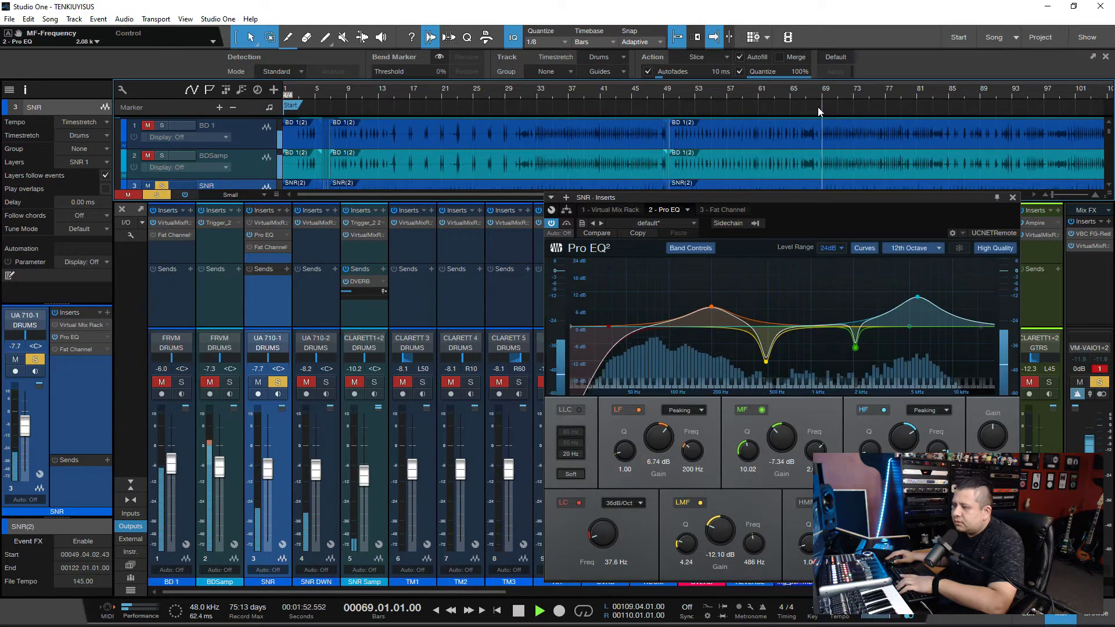
{"action": "left_click", "coordinate": [552, 224]}
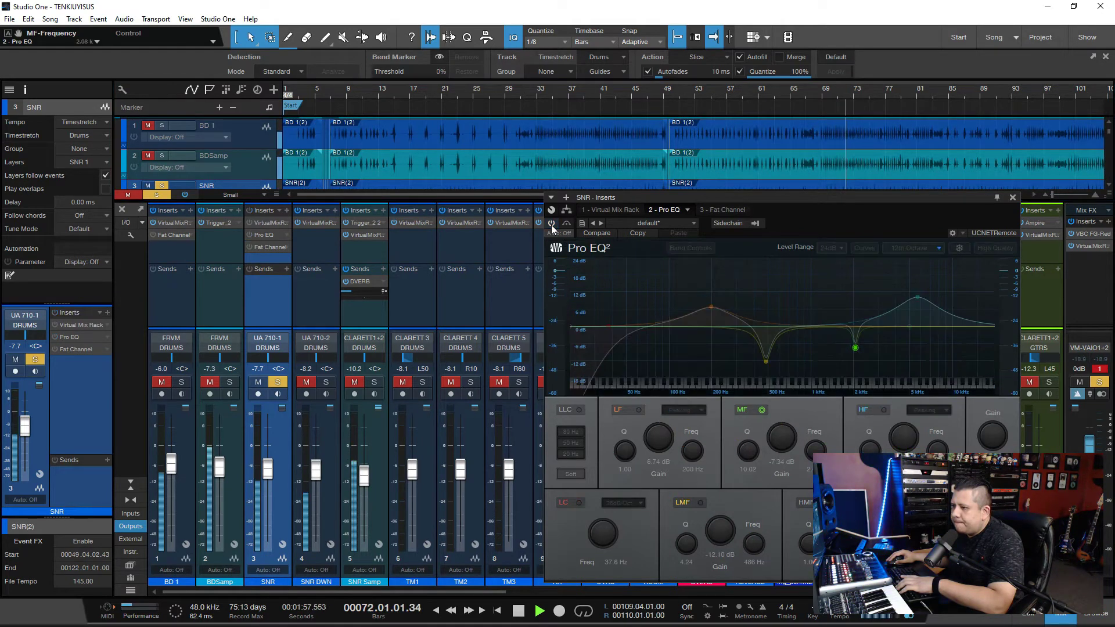
{"action": "left_click", "coordinate": [552, 225]}
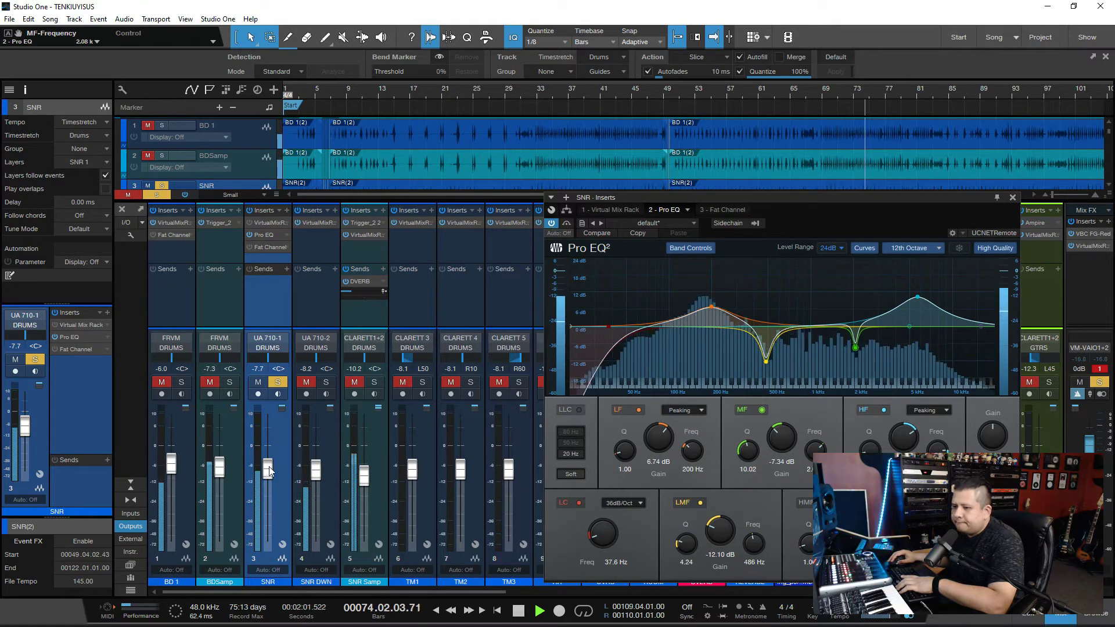
Raise the snare channel's volume to -2.7 dB, compare it with Pro EQ bypassed and active, and stop playback
{"action": "left_click_drag", "start_coordinate": [268, 472], "coordinate": [272, 455]}
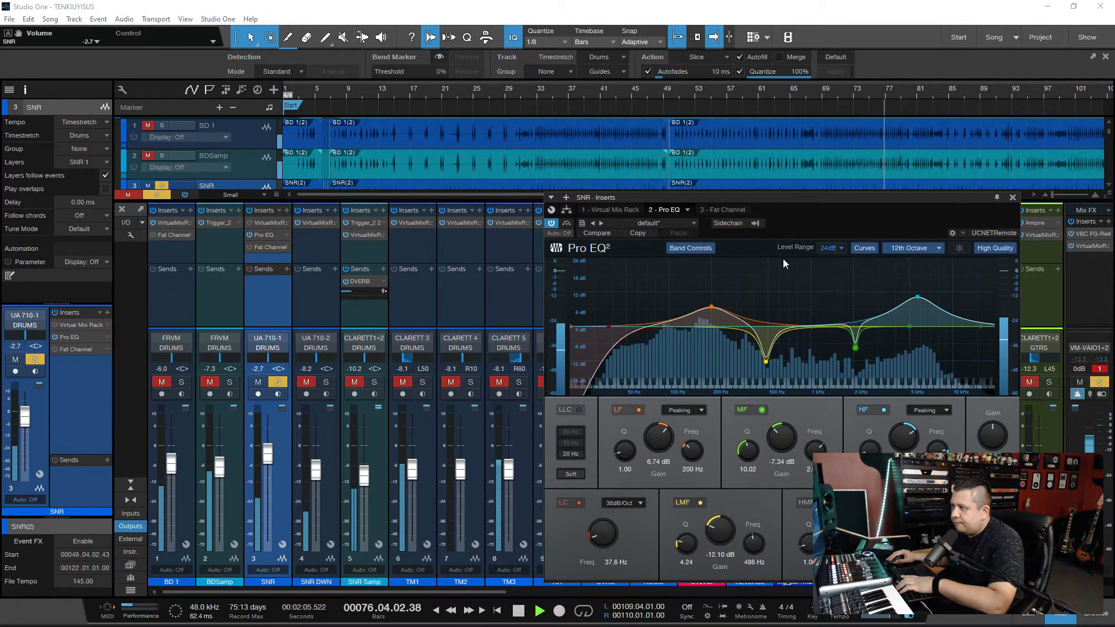
{"action": "left_click", "coordinate": [552, 225]}
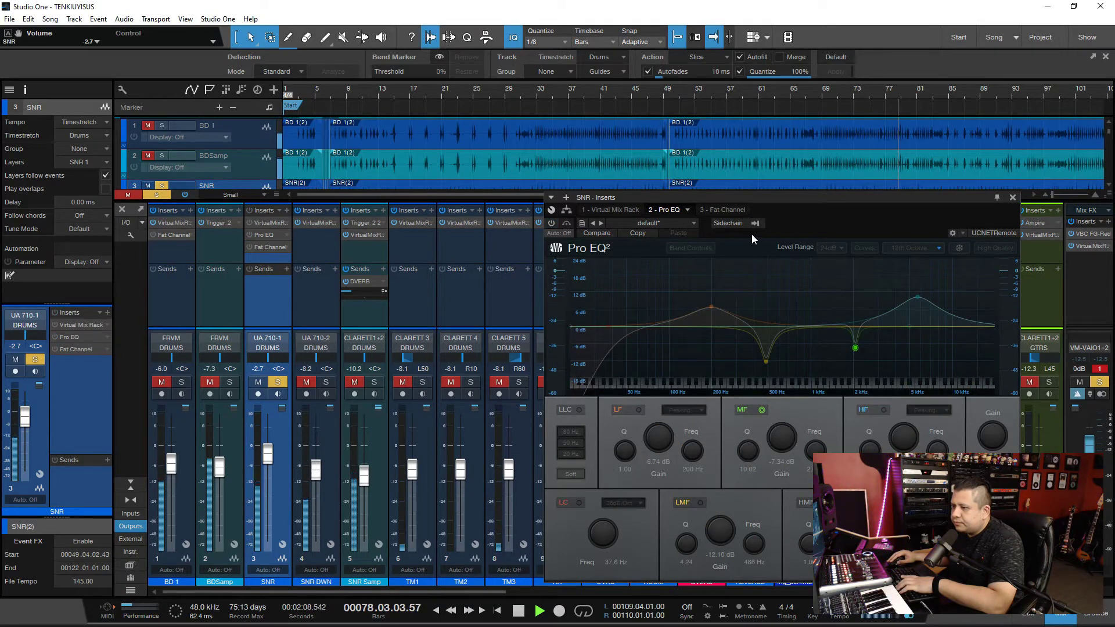
{"action": "left_click", "coordinate": [552, 224]}
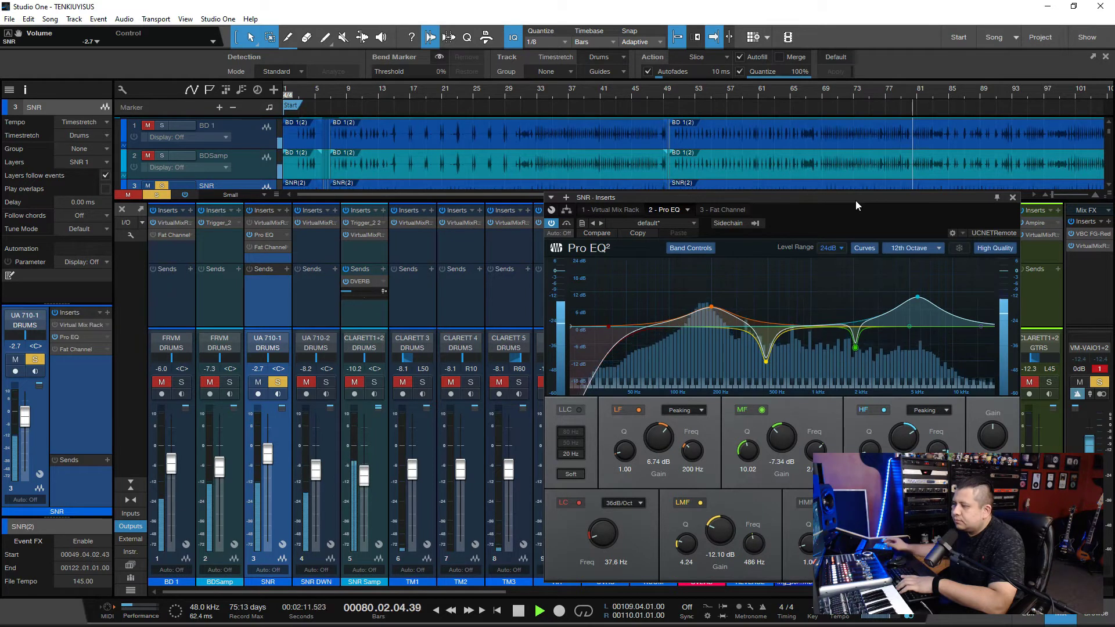
{"action": "key", "text": "space"}
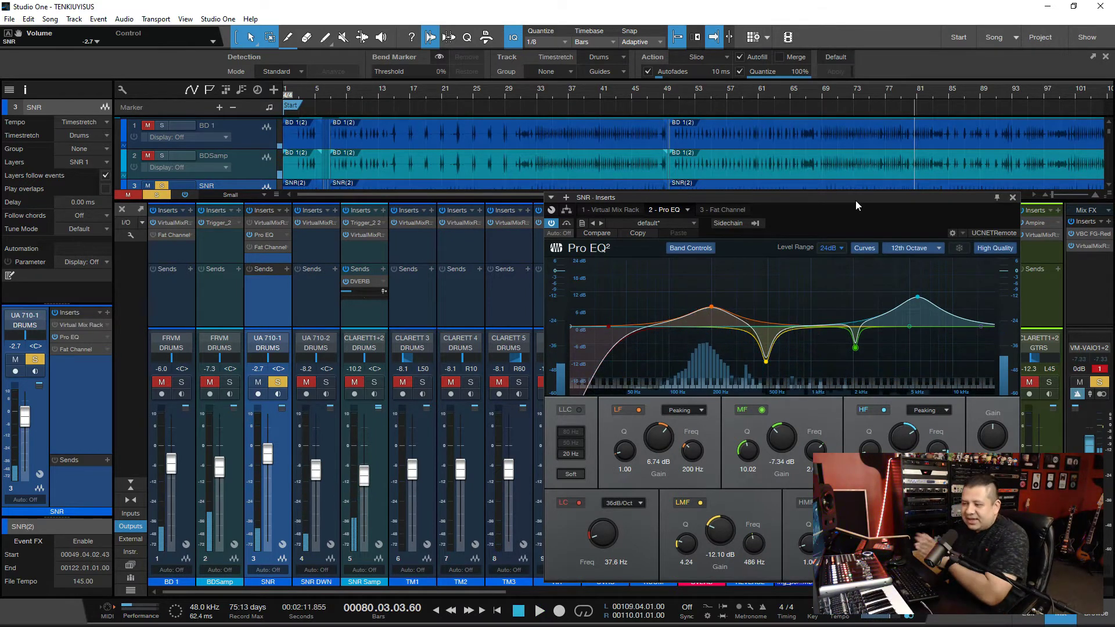
Set the low-cut frequency to 36.3 Hz and boost the MF gain to 18.10 dB, with the song position at bar 69
{"action": "left_click_drag", "start_coordinate": [827, 200], "coordinate": [726, 96]}
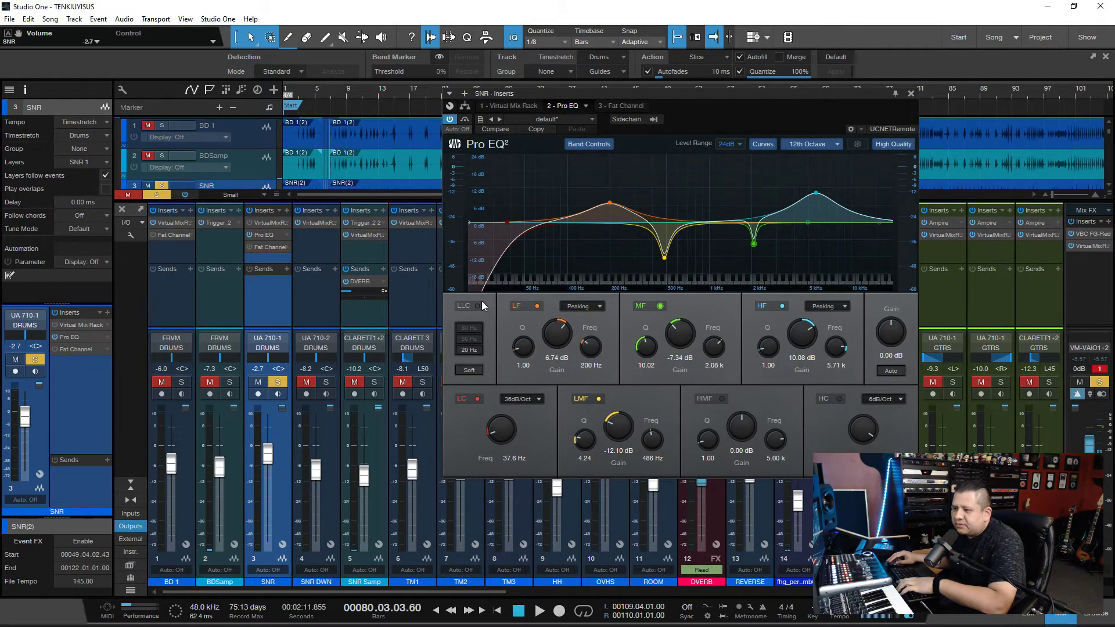
{"action": "left_click_drag", "start_coordinate": [503, 434], "coordinate": [504, 439]}
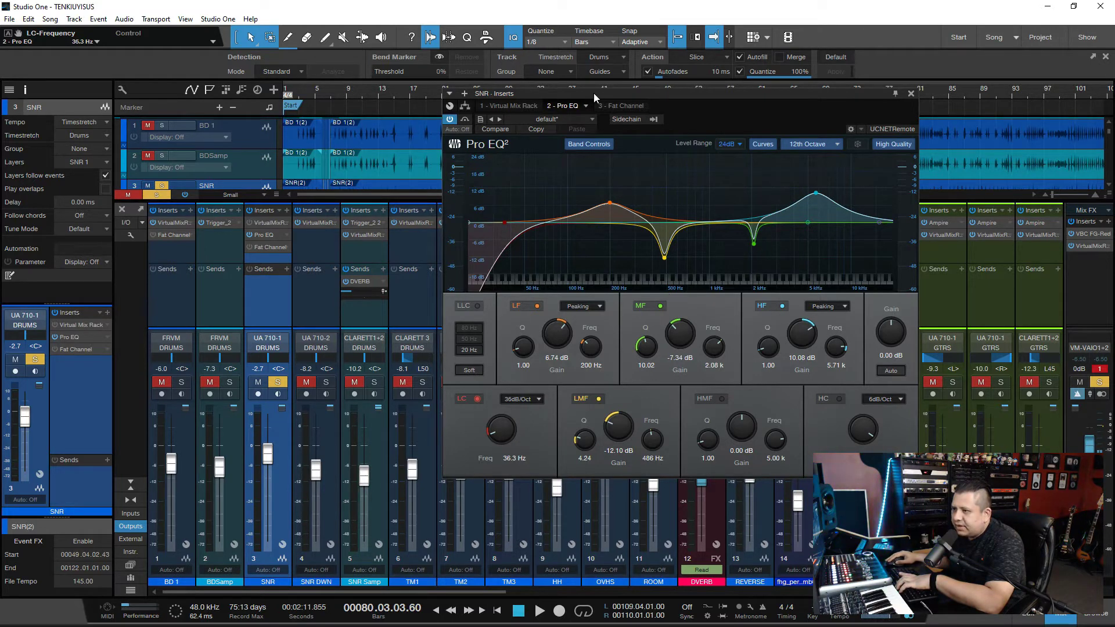
{"action": "left_click_drag", "start_coordinate": [594, 93], "coordinate": [449, 175]}
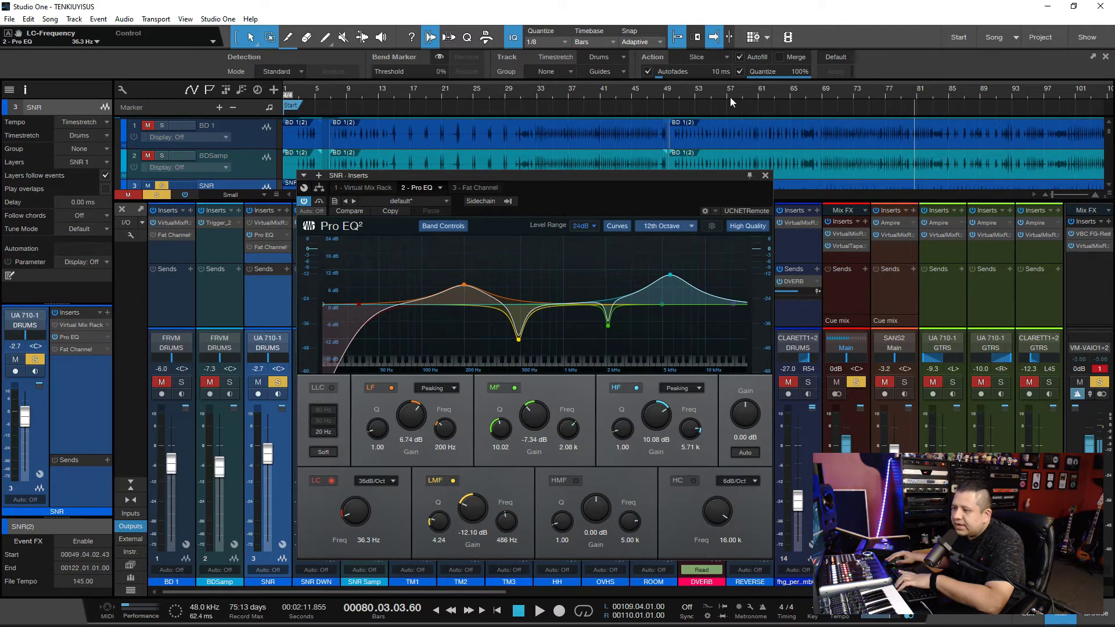
{"action": "left_click", "coordinate": [824, 95]}
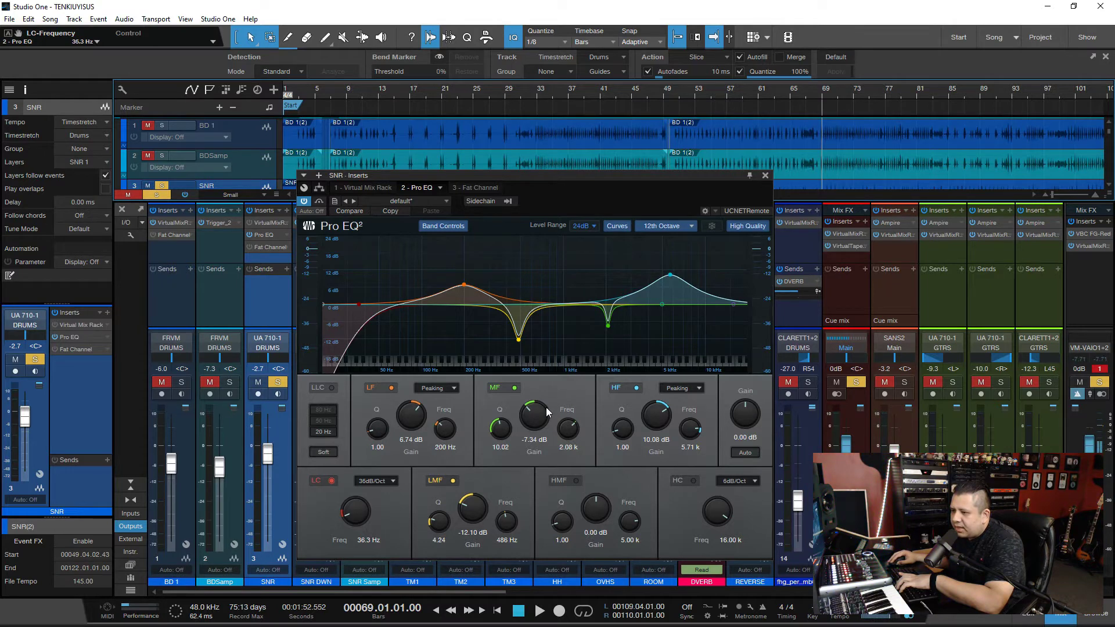
{"action": "left_click_drag", "start_coordinate": [540, 416], "coordinate": [542, 356]}
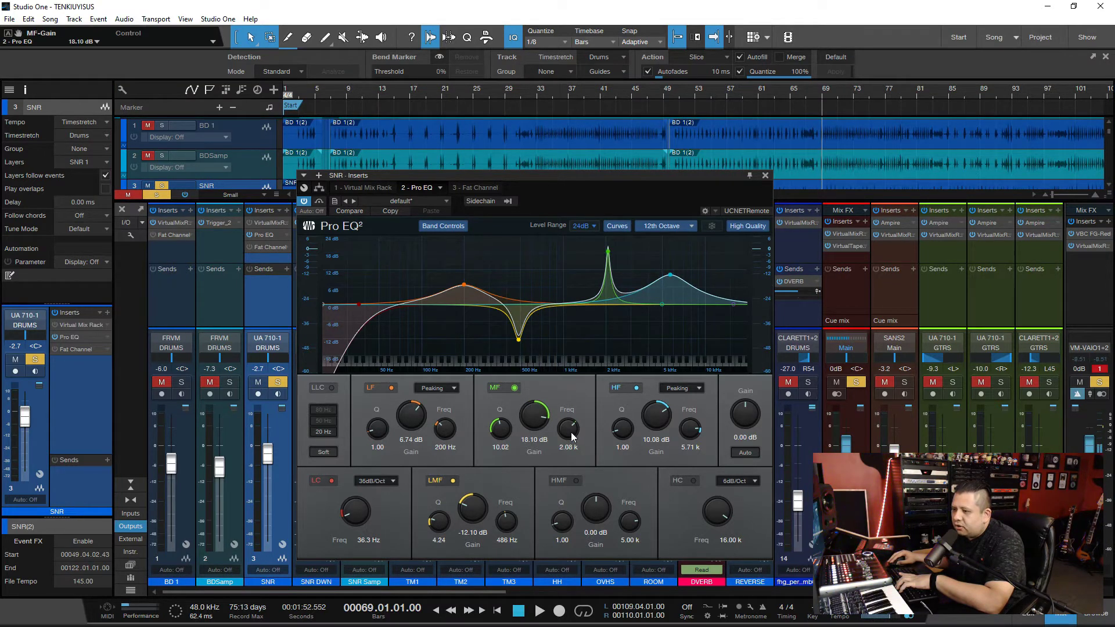
Sweep the MF band across frequencies during playback, settle on a cut of -10.46 dB at 2.38 kHz, and stop playback
{"action": "left_click_drag", "start_coordinate": [568, 430], "coordinate": [546, 479]}
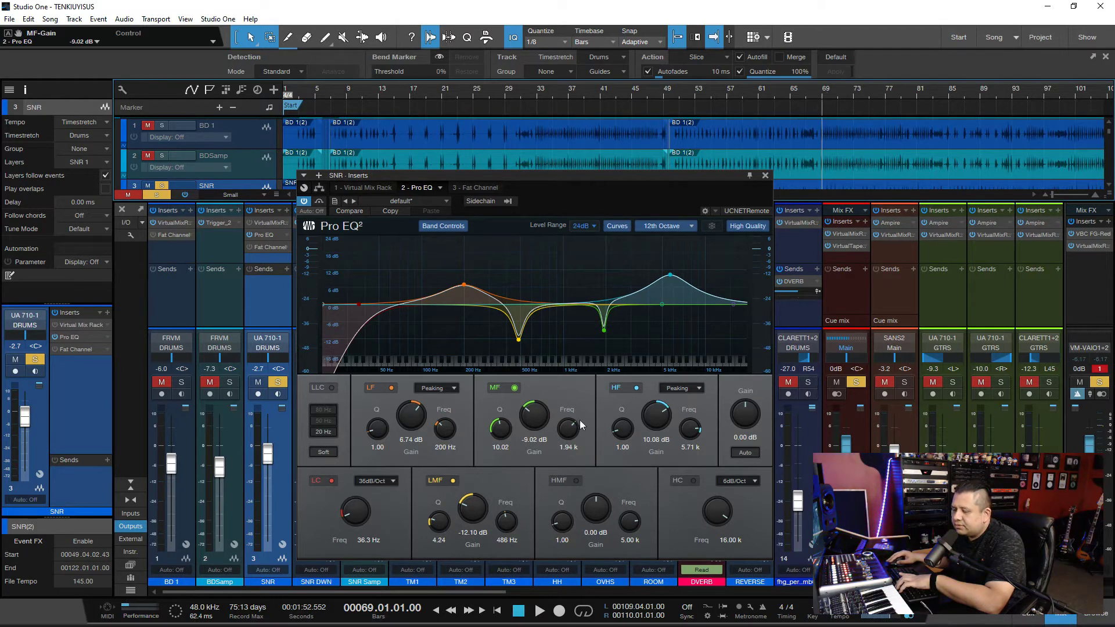
{"action": "key", "text": "space"}
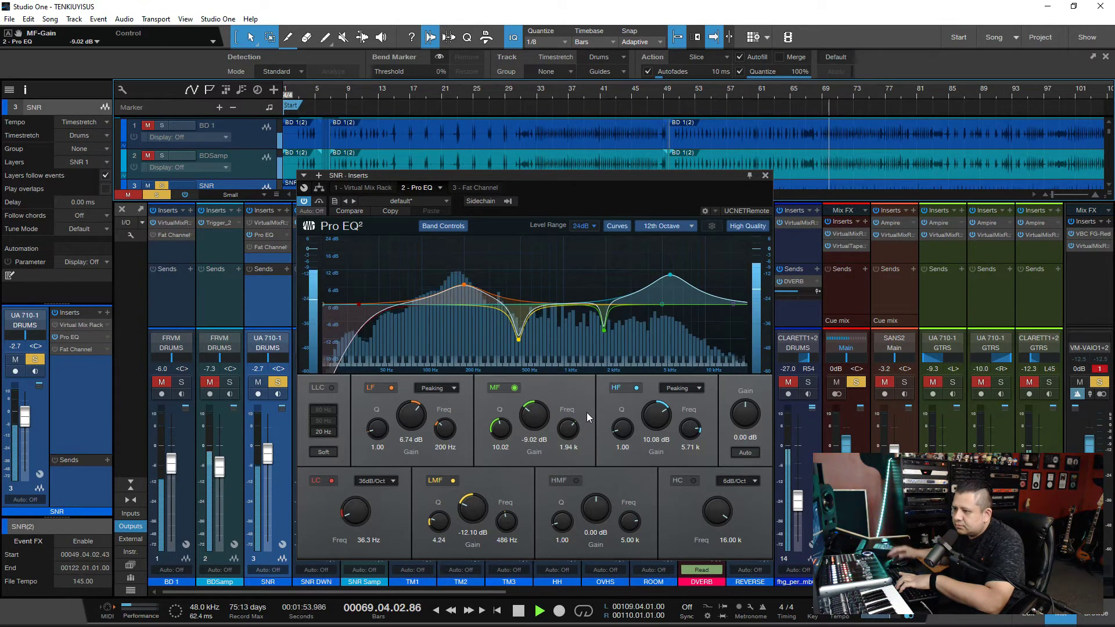
{"action": "left_click_drag", "start_coordinate": [536, 414], "coordinate": [538, 380]}
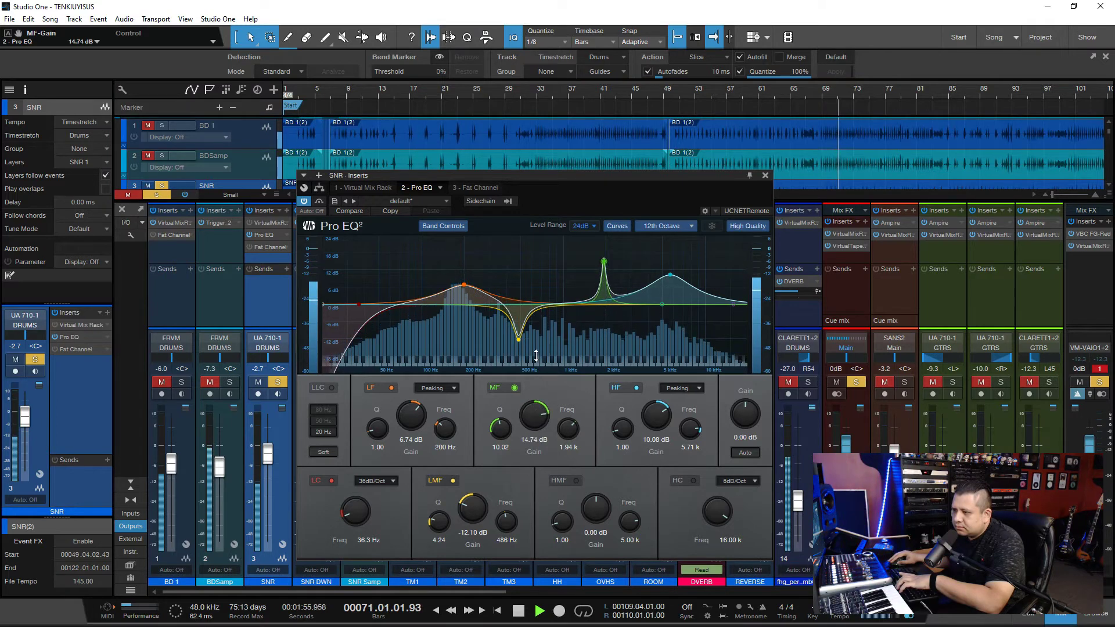
{"action": "left_click_drag", "start_coordinate": [568, 428], "coordinate": [568, 417]}
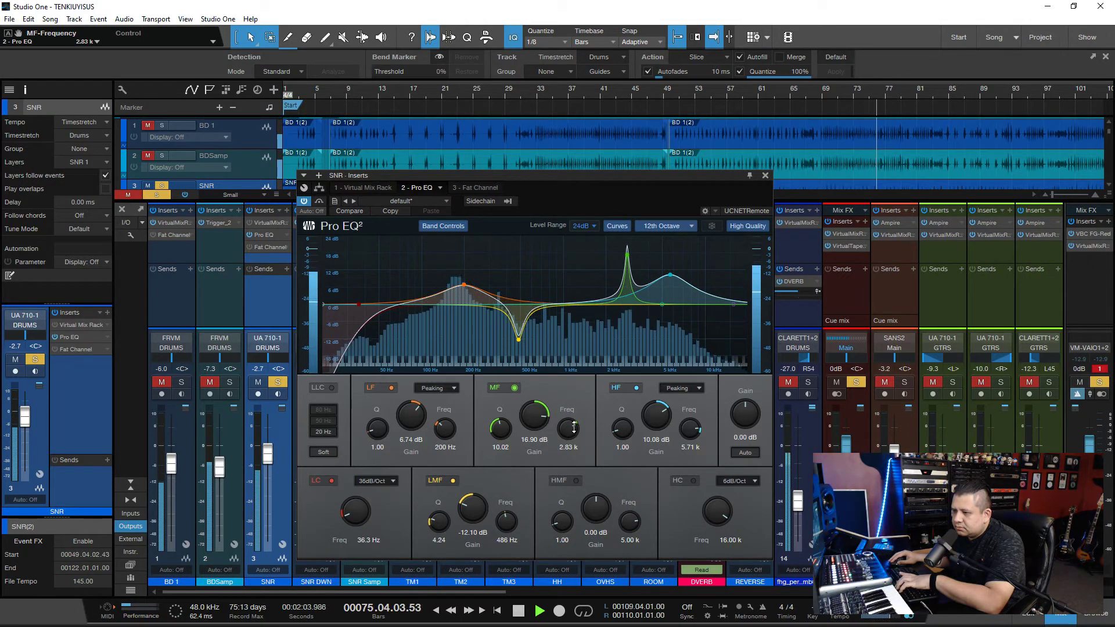
{"action": "left_click_drag", "start_coordinate": [569, 429], "coordinate": [544, 490]}
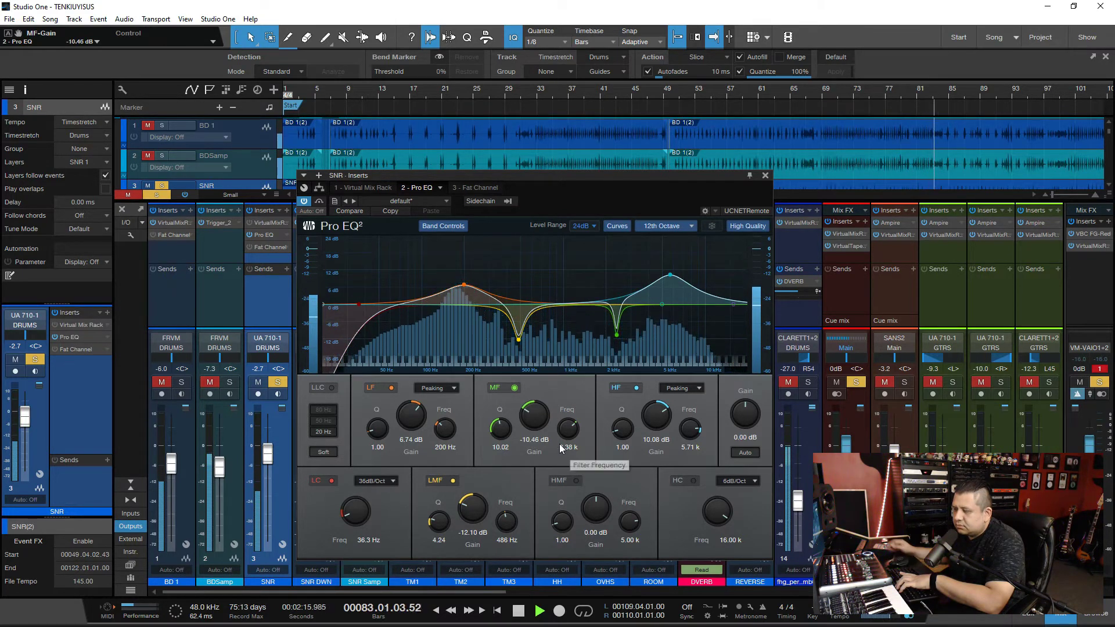
{"action": "key", "text": "space"}
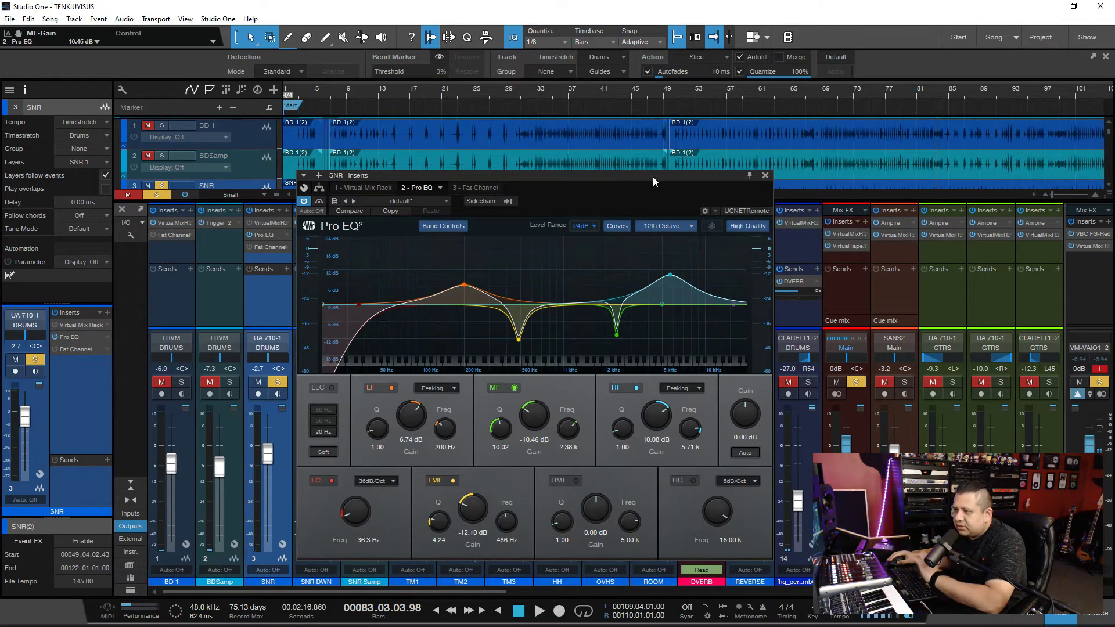
Close Pro EQ, open the snare channel's Fat Channel plug-in and switch its Passive EQ on
{"action": "left_click_drag", "start_coordinate": [783, 95], "coordinate": [784, 95]}
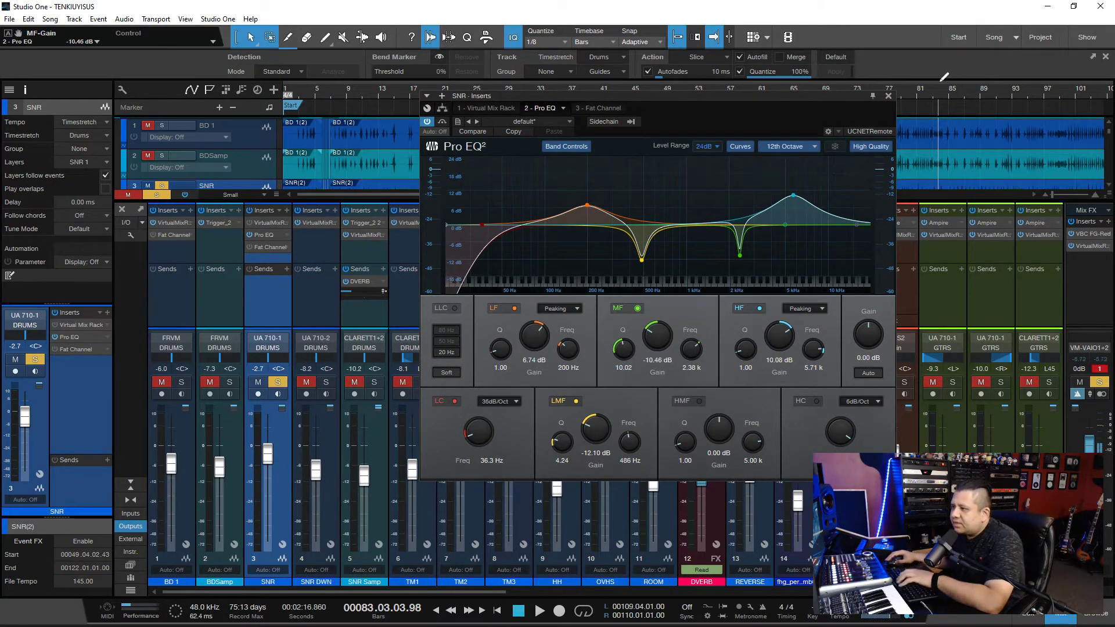
{"action": "left_click", "coordinate": [889, 96]}
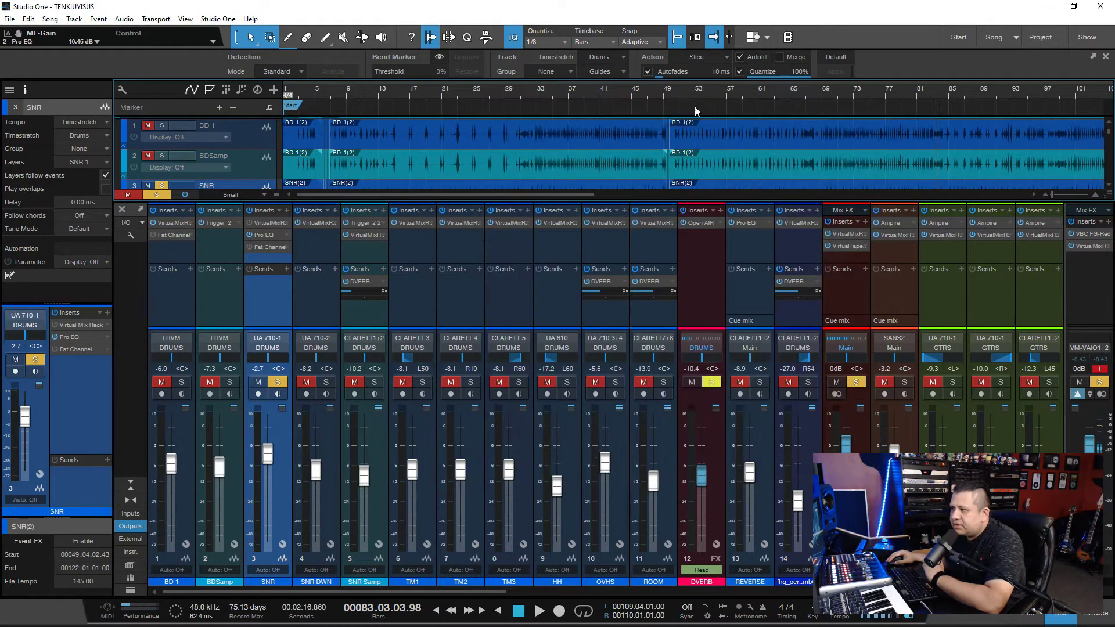
{"action": "left_click", "coordinate": [274, 246]}
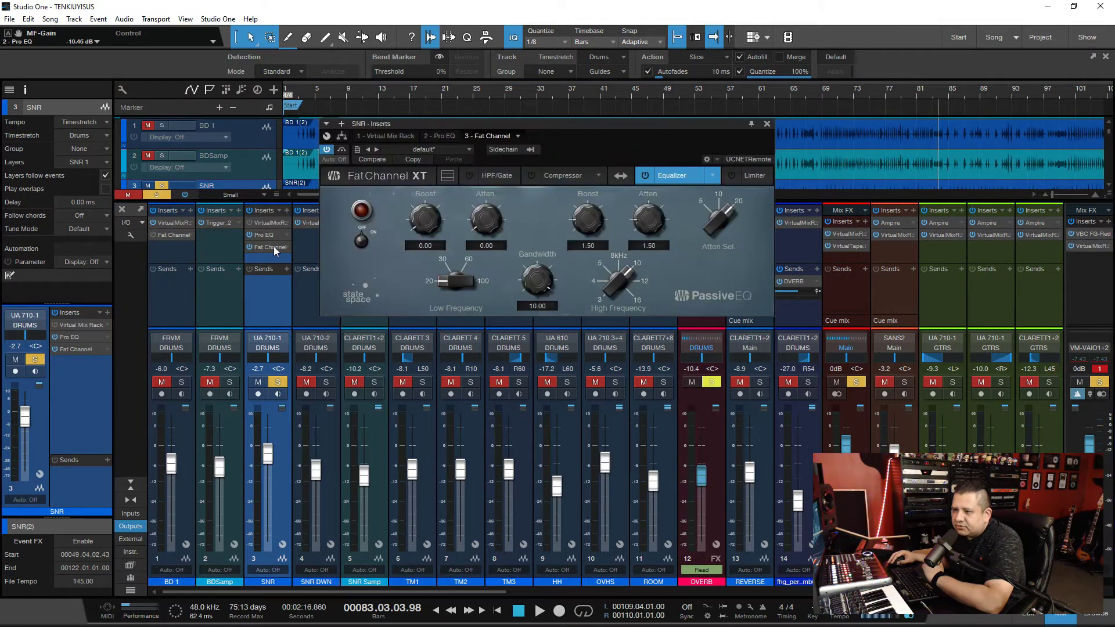
{"action": "left_click_drag", "start_coordinate": [543, 133], "coordinate": [715, 119]}
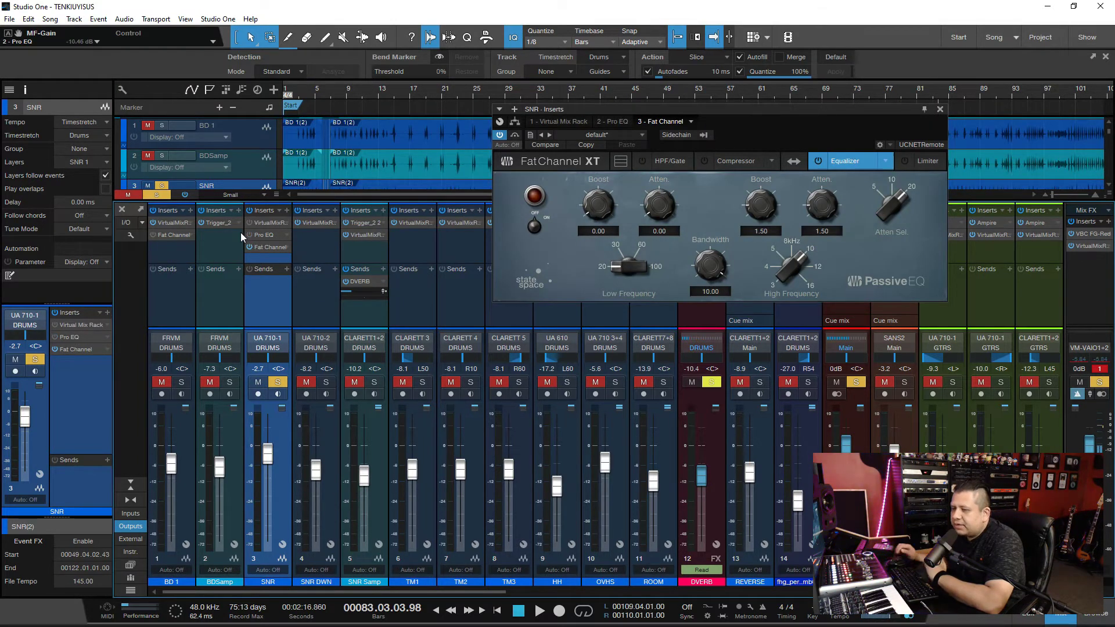
{"action": "left_click", "coordinate": [535, 227]}
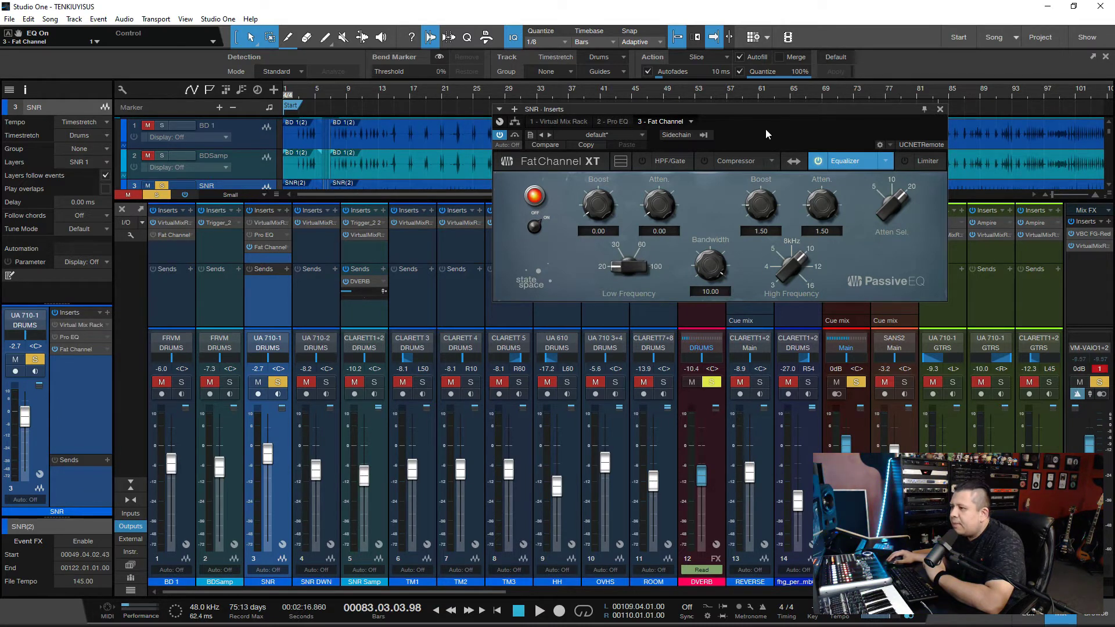
{"action": "left_click_drag", "start_coordinate": [772, 111], "coordinate": [747, 156]}
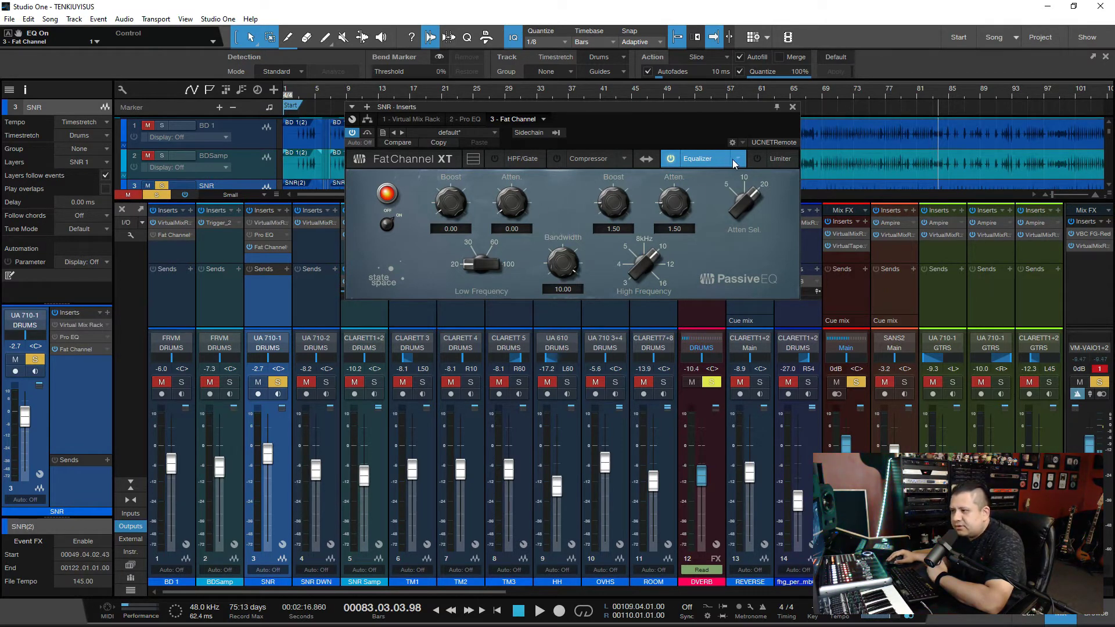
Show the Standard and Passive equalizer models in the snare's Fat Channel and switch it to the Vintage model
{"action": "left_click", "coordinate": [734, 159]}
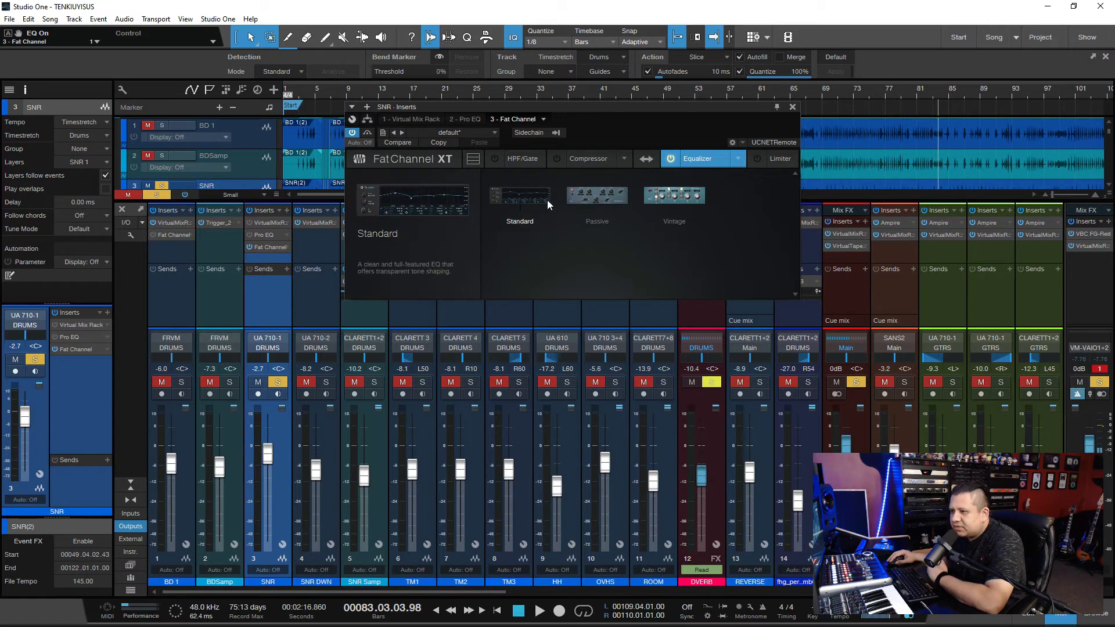
{"action": "left_click", "coordinate": [523, 200]}
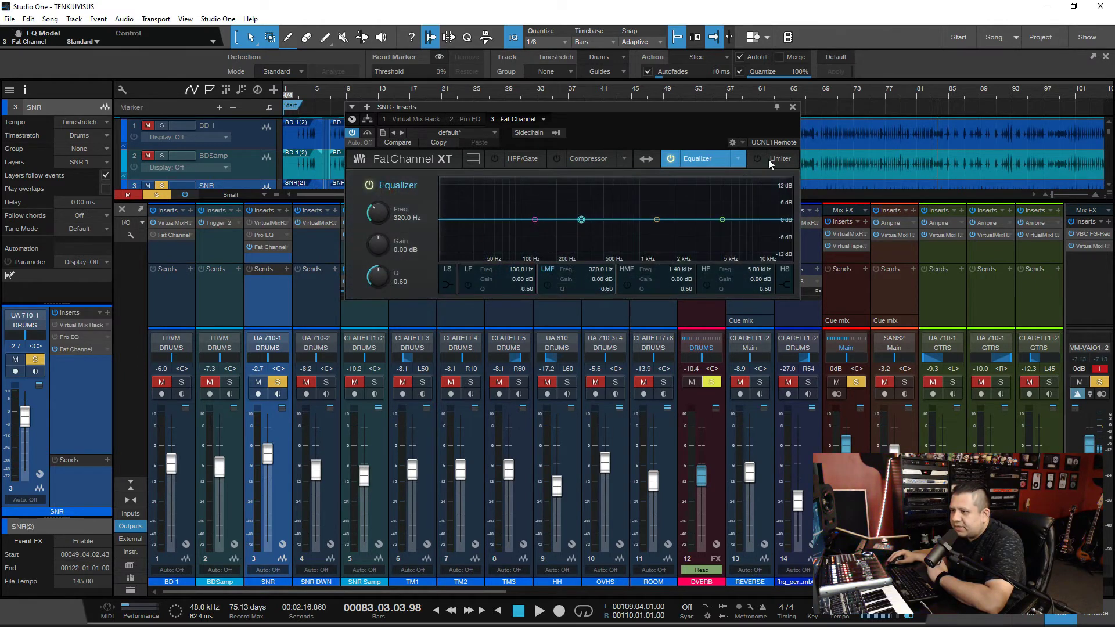
{"action": "left_click", "coordinate": [738, 158]}
{"action": "left_click", "coordinate": [606, 197]}
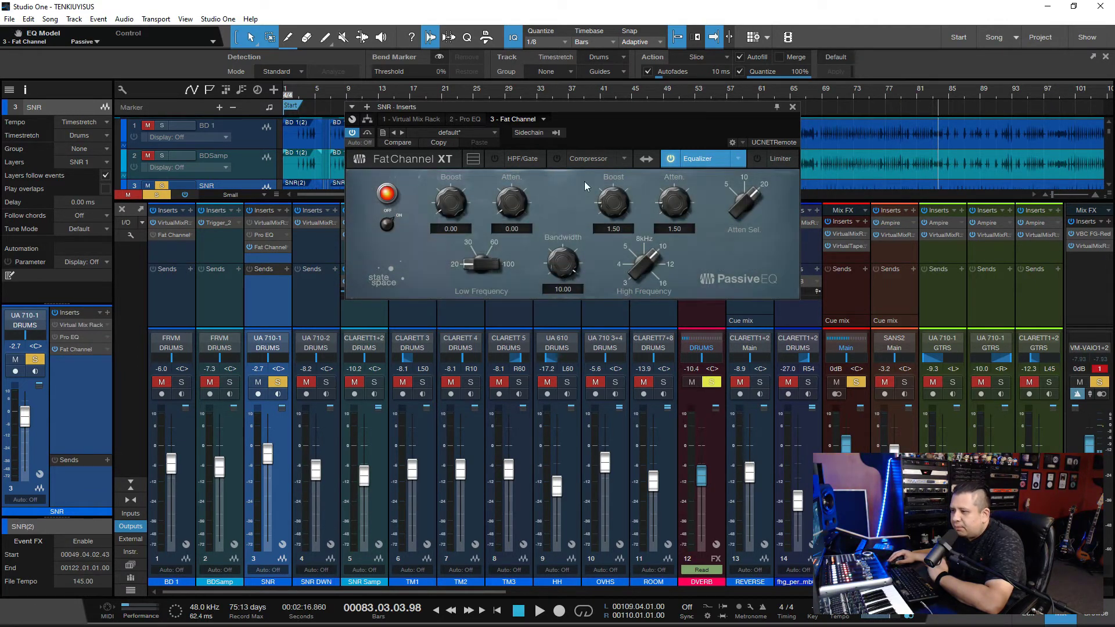
{"action": "left_click", "coordinate": [740, 159]}
{"action": "left_click", "coordinate": [681, 201]}
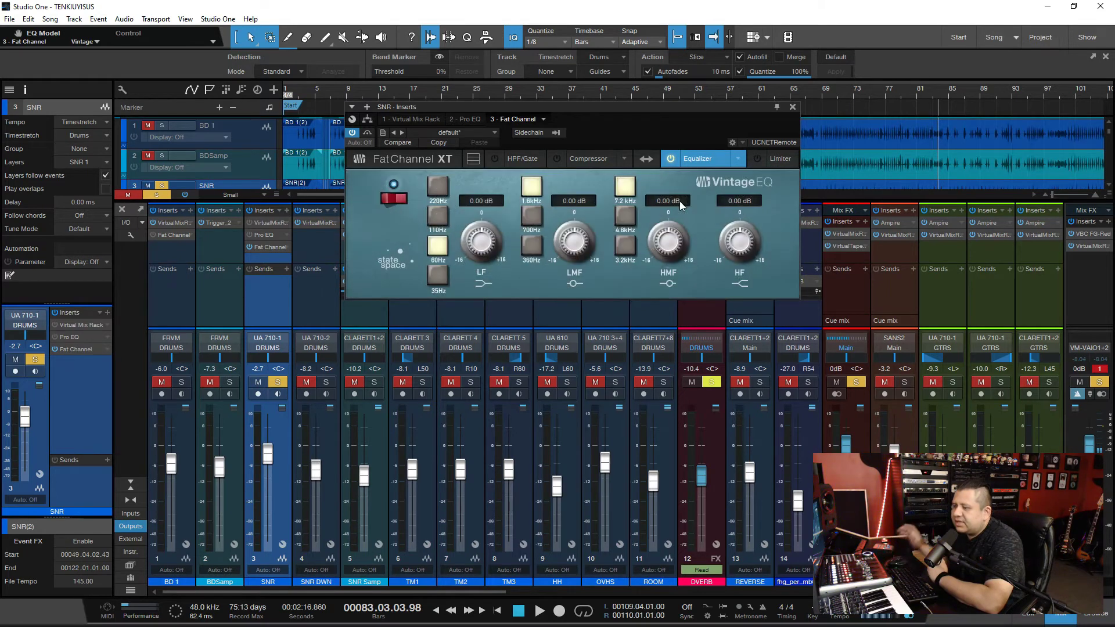
{"action": "left_click_drag", "start_coordinate": [670, 110], "coordinate": [761, 250]}
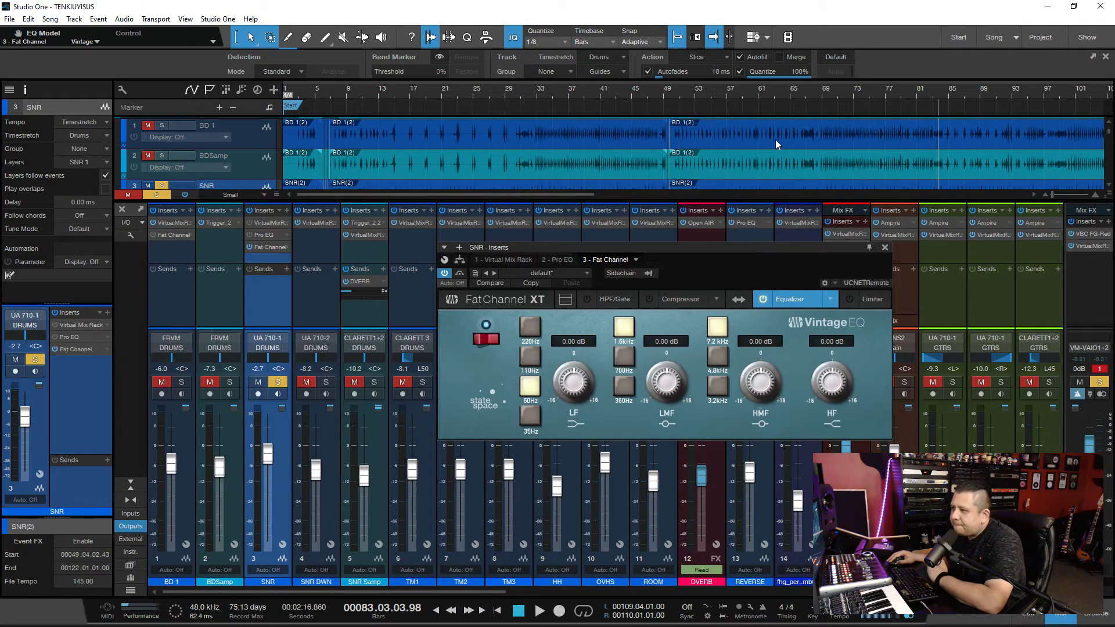
Revisit the snare's Pro EQ to contrast it with the Vintage EQ, close it and bring the snare's Fat Channel back up
{"action": "left_click", "coordinate": [832, 93]}
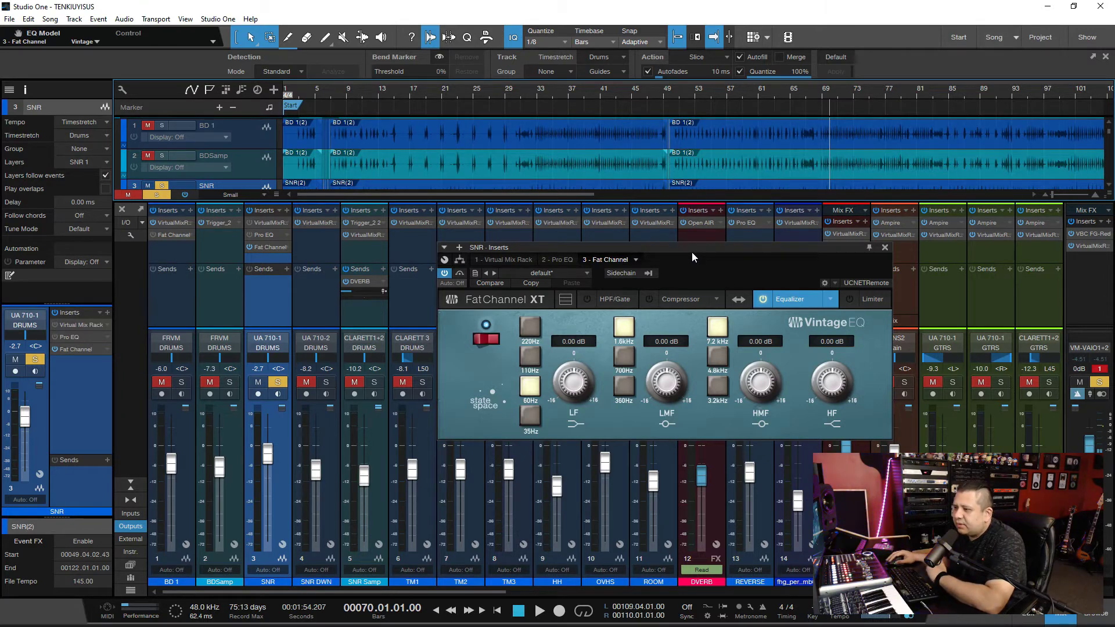
{"action": "left_click_drag", "start_coordinate": [692, 252], "coordinate": [712, 132]}
{"action": "left_click", "coordinate": [263, 236]}
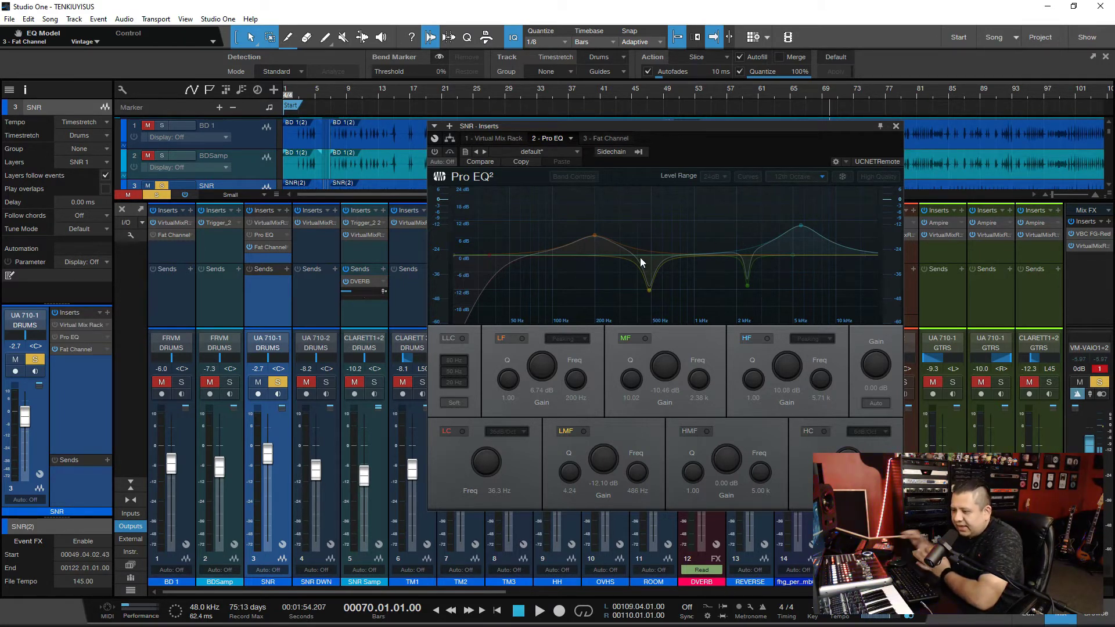
{"action": "left_click", "coordinate": [896, 127]}
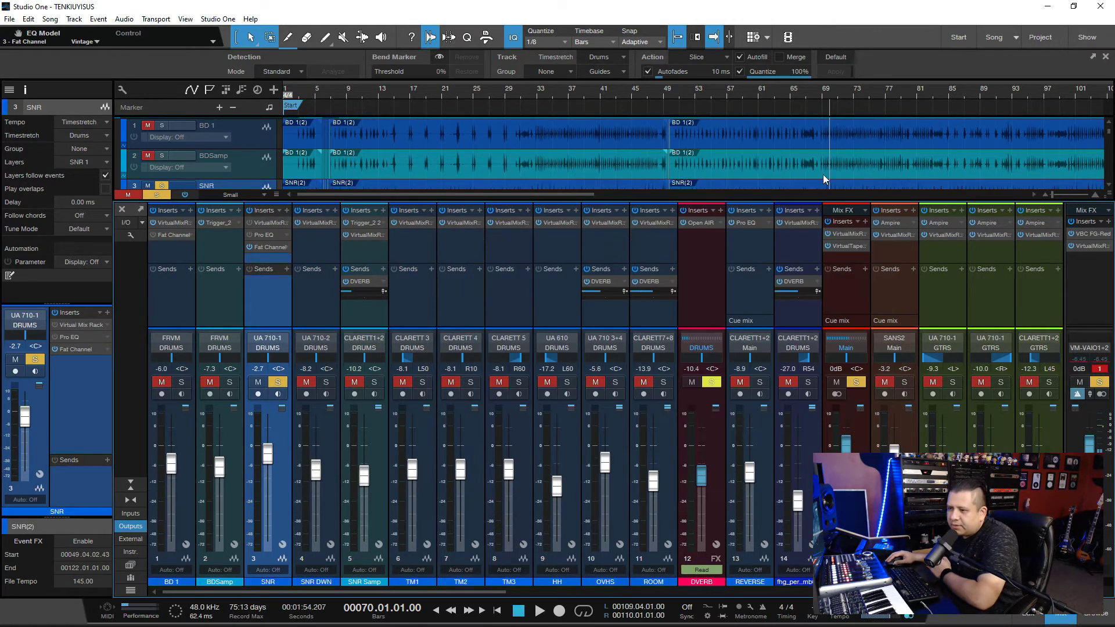
{"action": "left_click", "coordinate": [266, 246]}
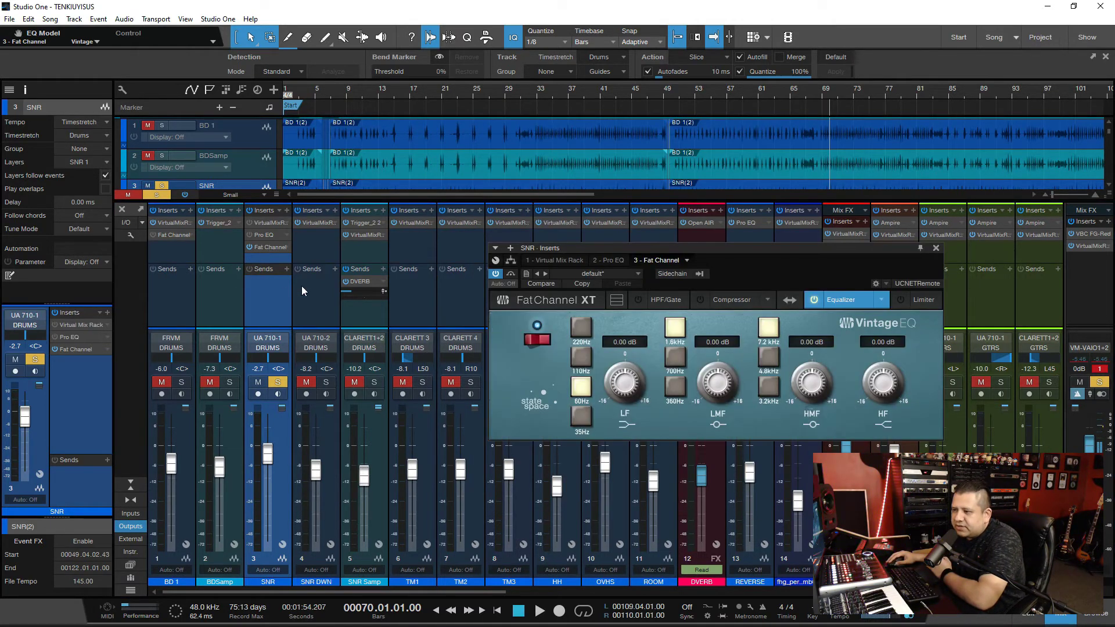
Open BD 1's Fat Channel, raise the channel's volume to -0.5 dB and play it both soloed and within the mix
{"action": "left_click", "coordinate": [169, 235]}
{"action": "left_click", "coordinate": [181, 382]}
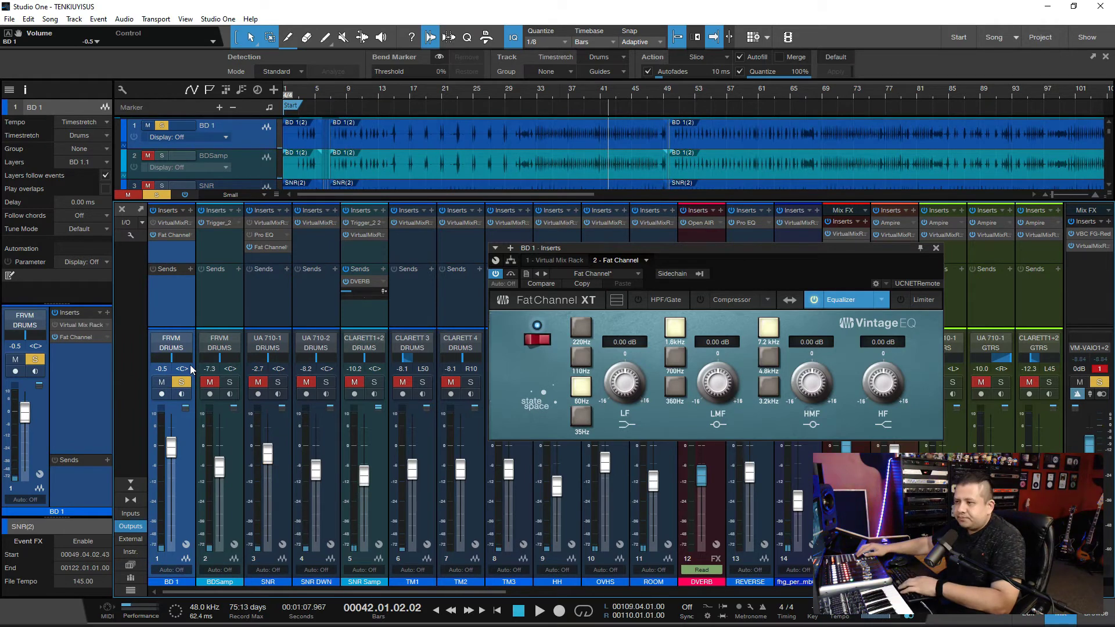
{"action": "key", "text": "KP_Subtract"}
{"action": "key", "text": "space"}
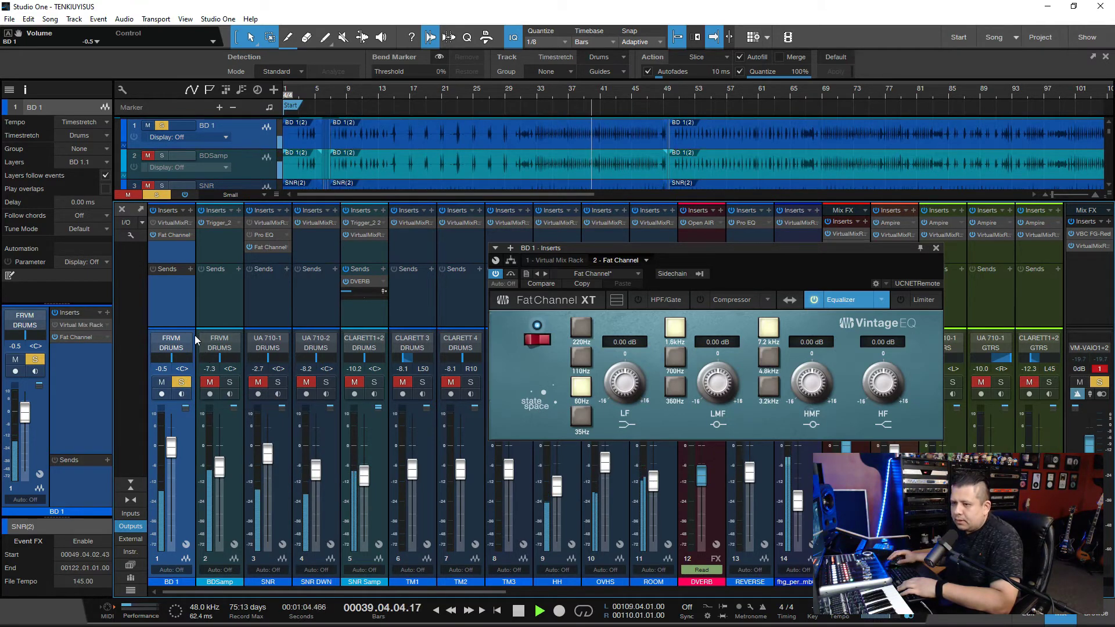
{"action": "left_click", "coordinate": [184, 384]}
{"action": "key", "text": "space"}
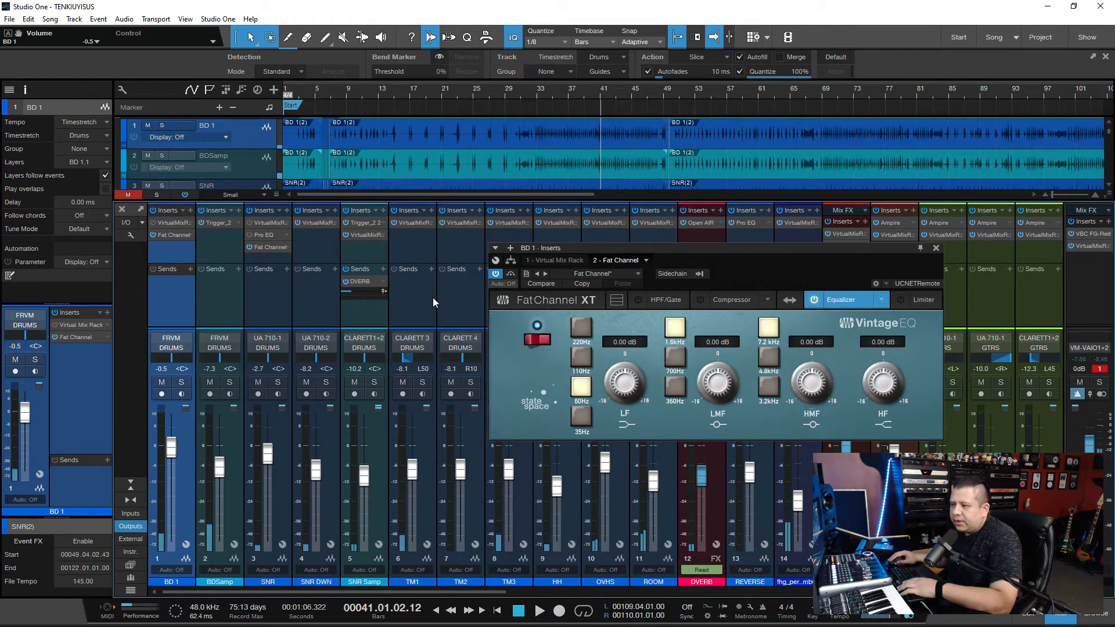
Boost the 60 Hz LF gain to 6.24 dB in BD 1's Vintage EQ while playing an earlier section with the channel soloed
{"action": "left_click_drag", "start_coordinate": [674, 260], "coordinate": [616, 174]}
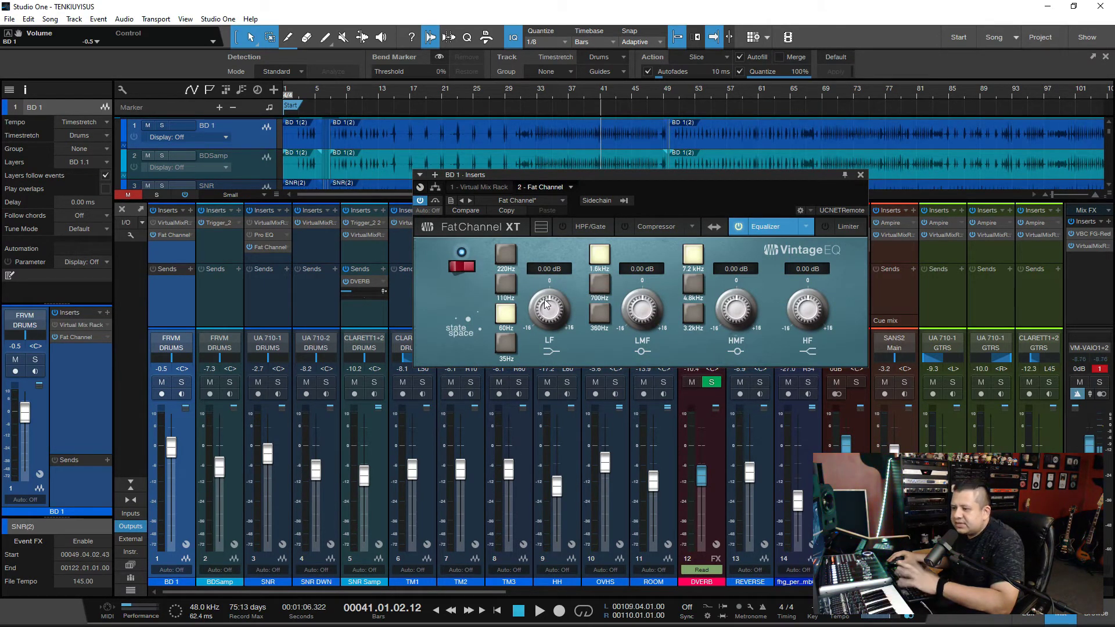
{"action": "left_click_drag", "start_coordinate": [546, 312], "coordinate": [545, 292]}
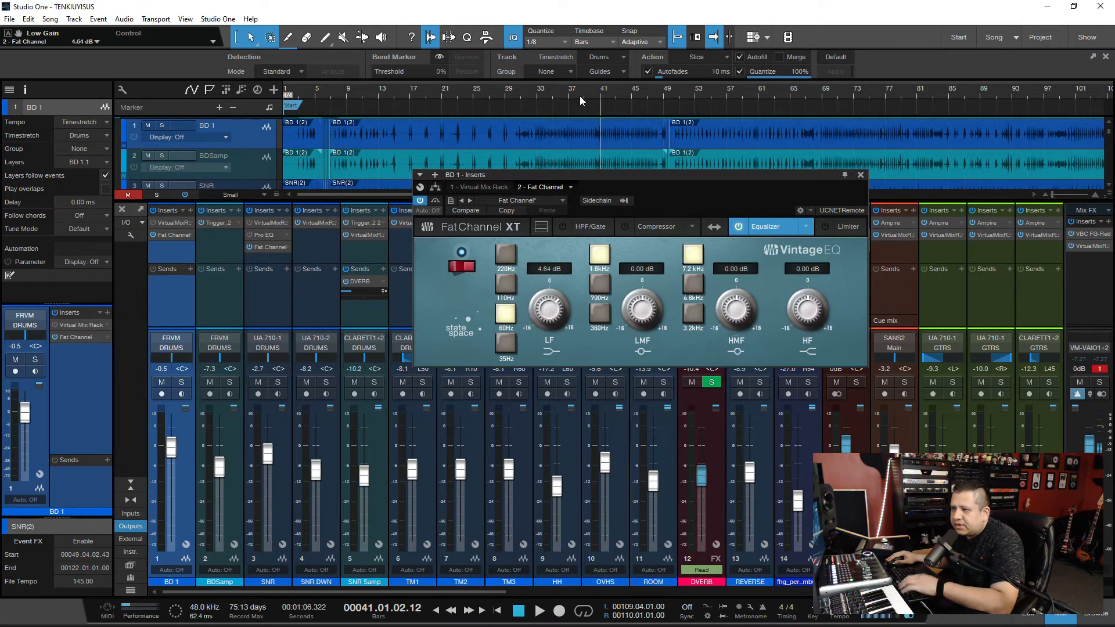
{"action": "left_click", "coordinate": [560, 93]}
{"action": "key", "text": "space"}
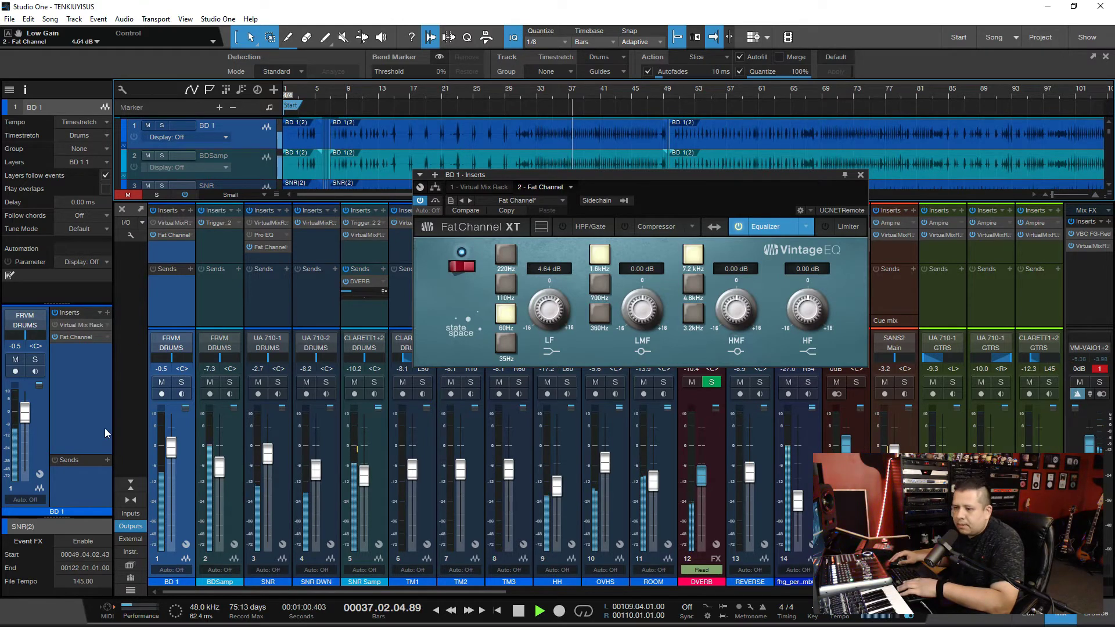
{"action": "key", "text": "s"}
{"action": "left_click_drag", "start_coordinate": [556, 322], "coordinate": [553, 308]}
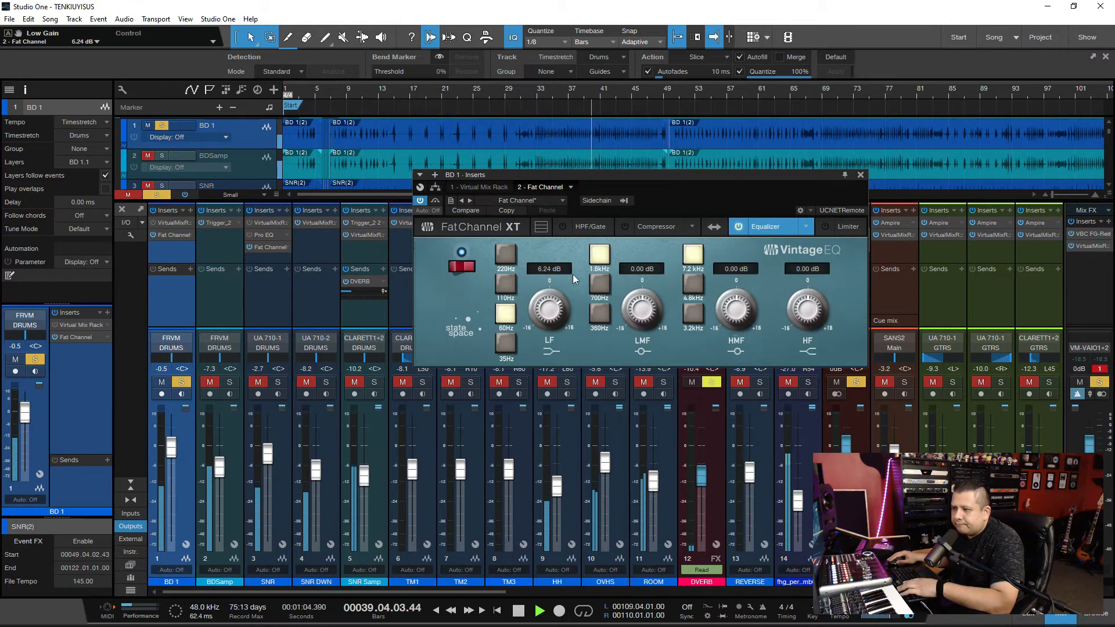
Cut the LMF band by 5.76 dB at 360 Hz, boost the HMF gain to 8.48 dB and compare with the EQ off and on
{"action": "left_click", "coordinate": [606, 314]}
{"action": "left_click_drag", "start_coordinate": [642, 309], "coordinate": [642, 326]}
{"action": "left_click_drag", "start_coordinate": [720, 310], "coordinate": [726, 282]}
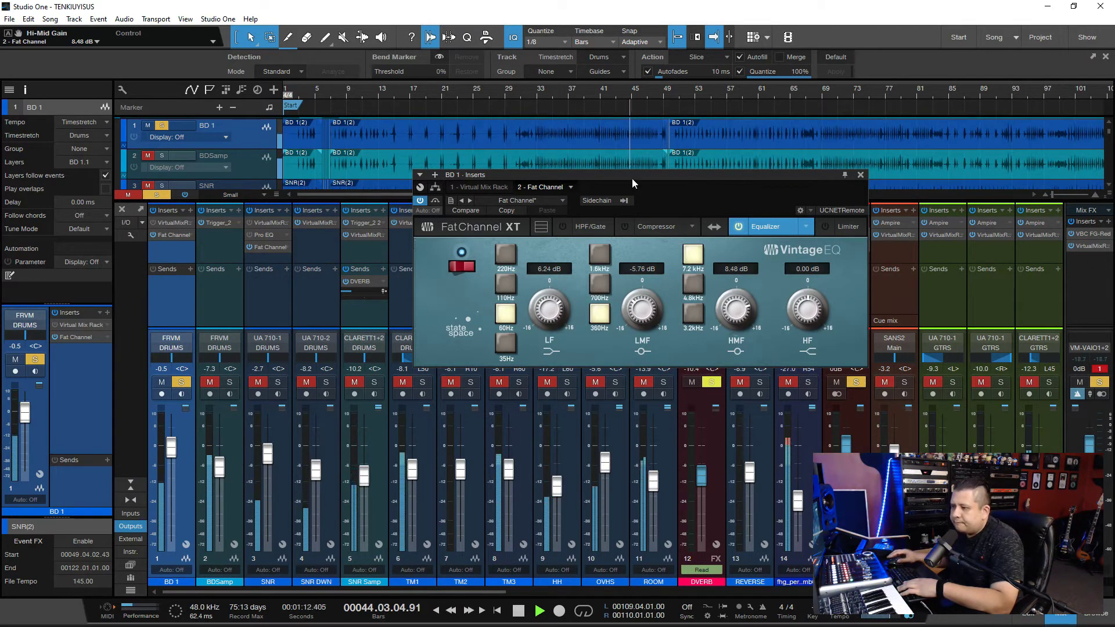
{"action": "left_click", "coordinate": [462, 267]}
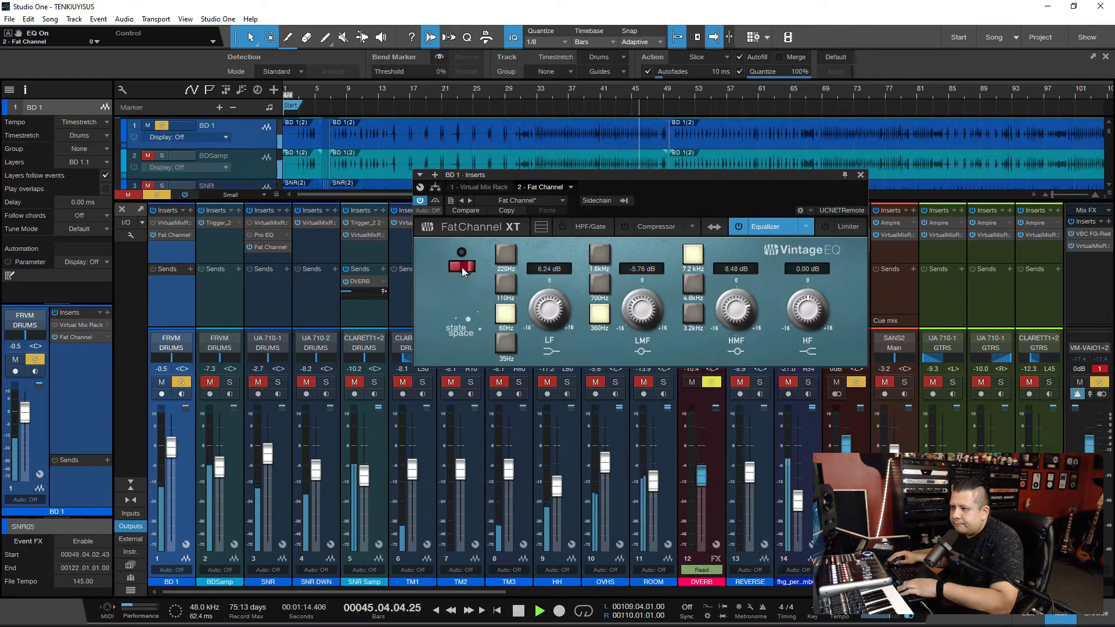
{"action": "left_click", "coordinate": [462, 267]}
Refine the kick's gains to -7.68 dB LMF, 2.08 dB HF and 8.32 dB HMF, and stop playback
{"action": "left_click_drag", "start_coordinate": [638, 305], "coordinate": [638, 312]}
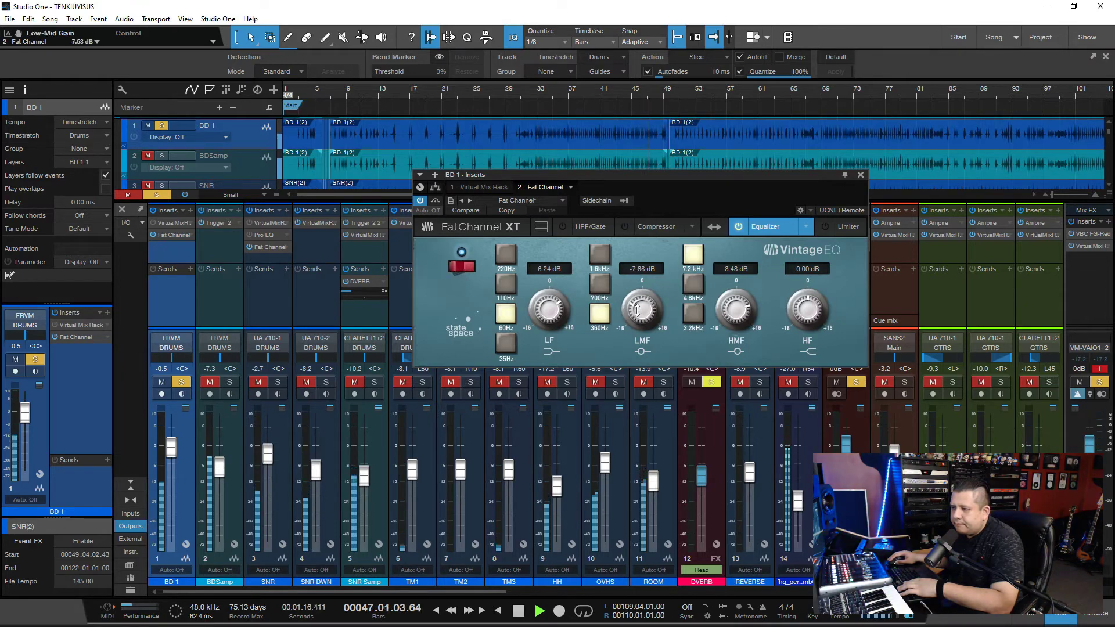
{"action": "left_click_drag", "start_coordinate": [809, 308], "coordinate": [814, 303]}
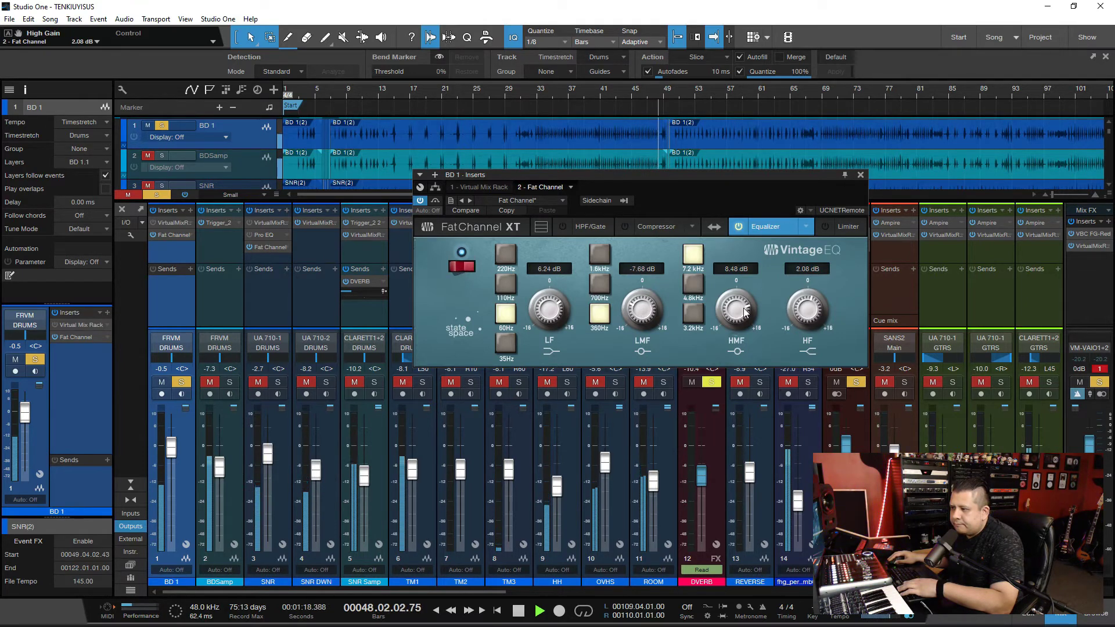
{"action": "left_click_drag", "start_coordinate": [739, 308], "coordinate": [740, 309]}
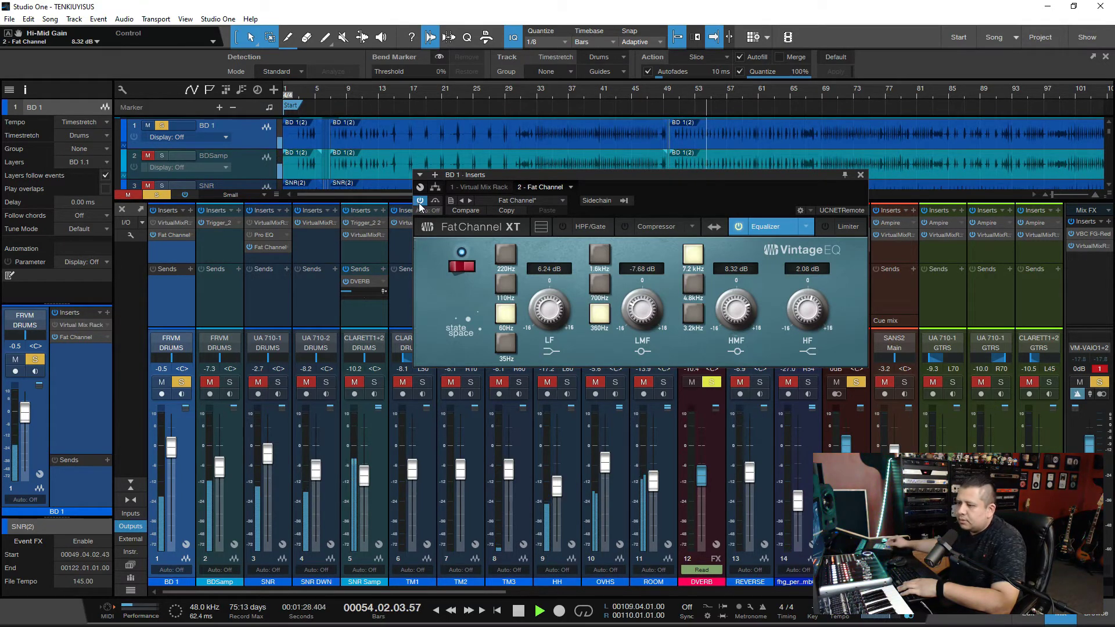
{"action": "key", "text": "space"}
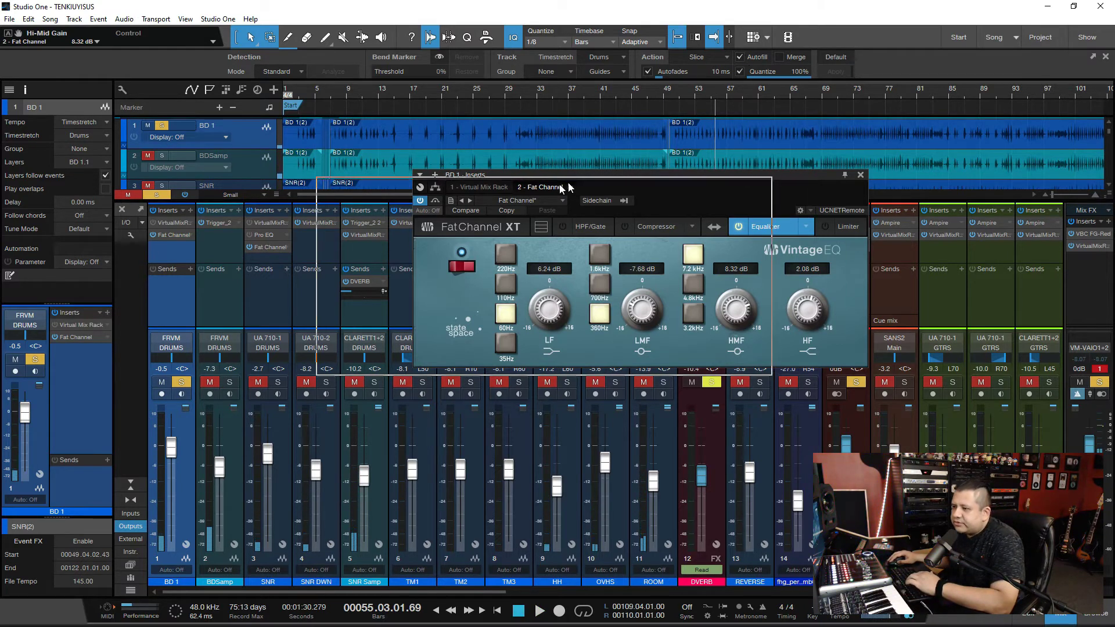
{"action": "left_click_drag", "start_coordinate": [560, 185], "coordinate": [423, 204]}
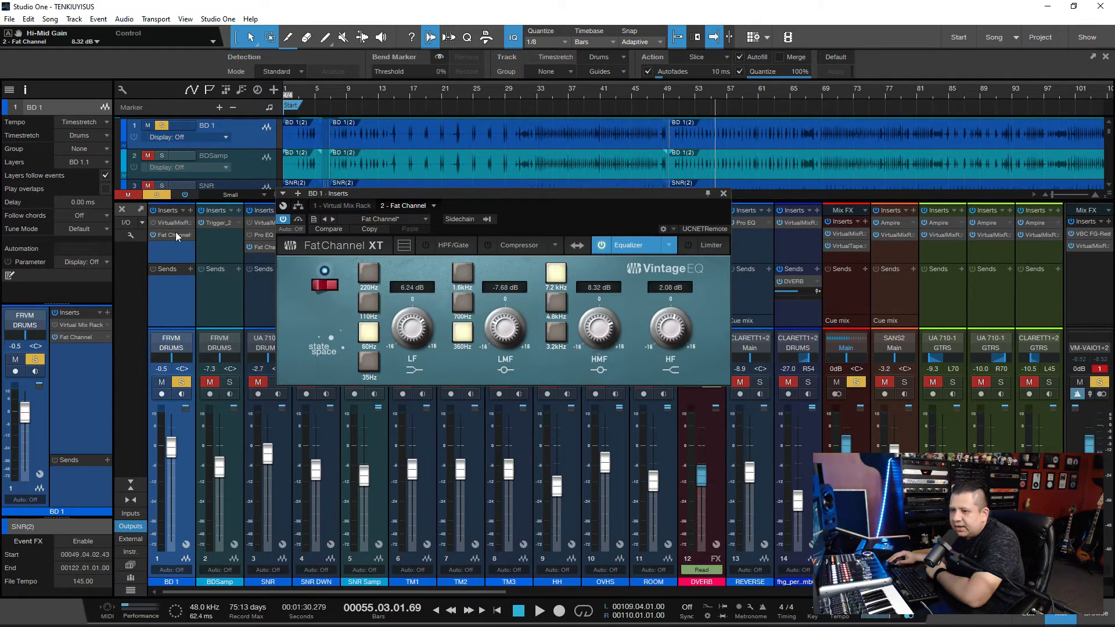
Open the Pro EQ on the SNR channel and switch the plug-in on
{"action": "left_click_drag", "start_coordinate": [395, 198], "coordinate": [552, 200]}
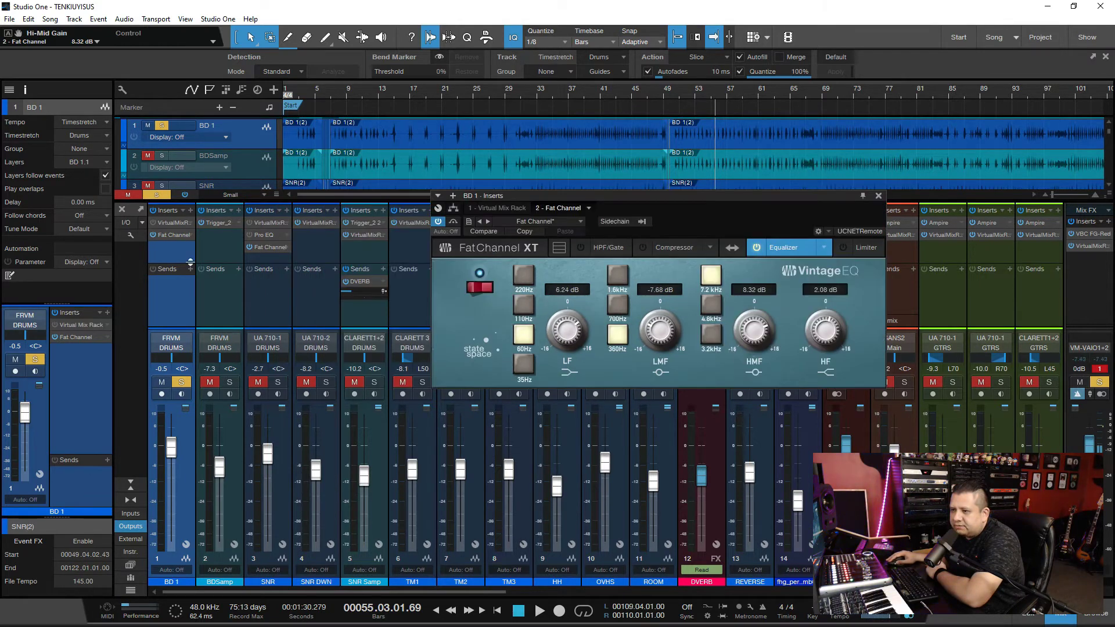
{"action": "left_click", "coordinate": [274, 235]}
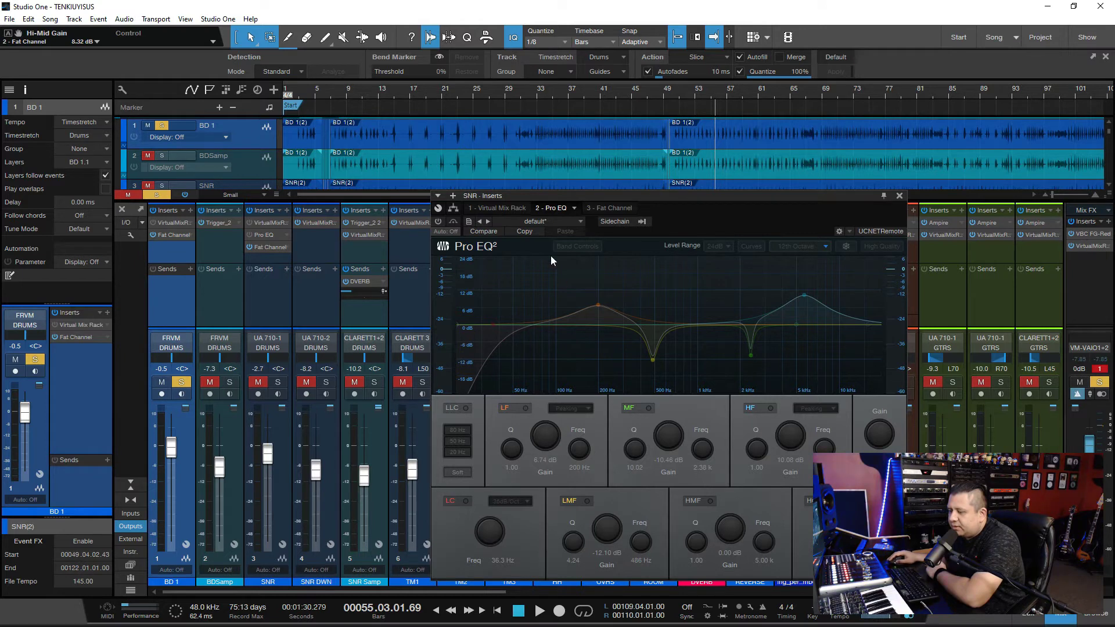
{"action": "left_click", "coordinate": [439, 222]}
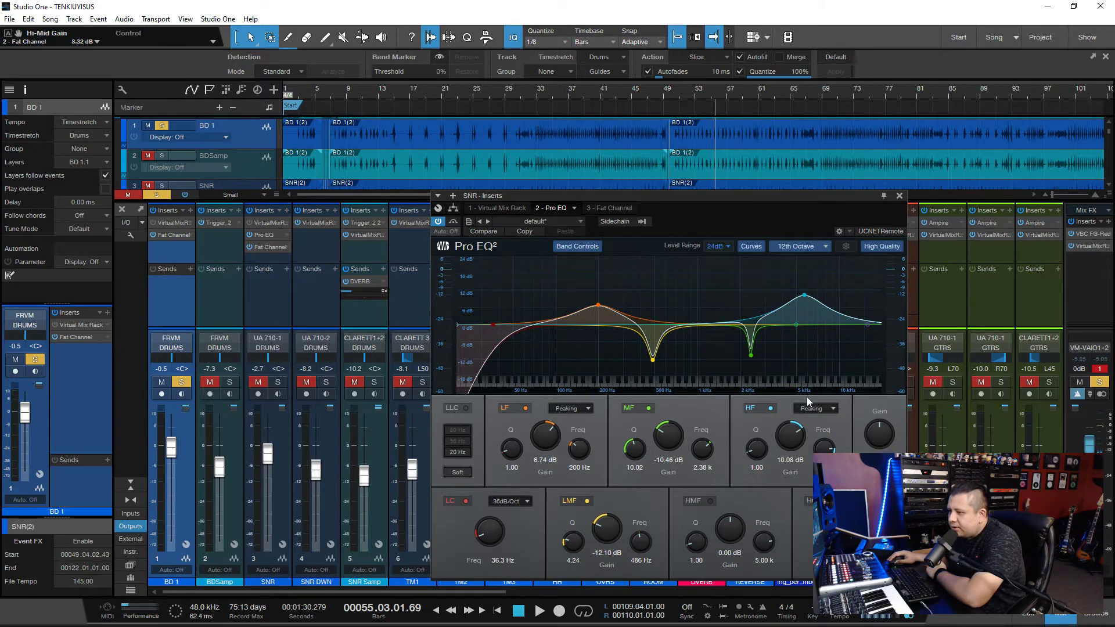
Try the Shelf 6dB and Shelf 12dB types on the snare Pro EQ's HF band, and set it to Shelf 24dB
{"action": "left_click", "coordinate": [833, 410]}
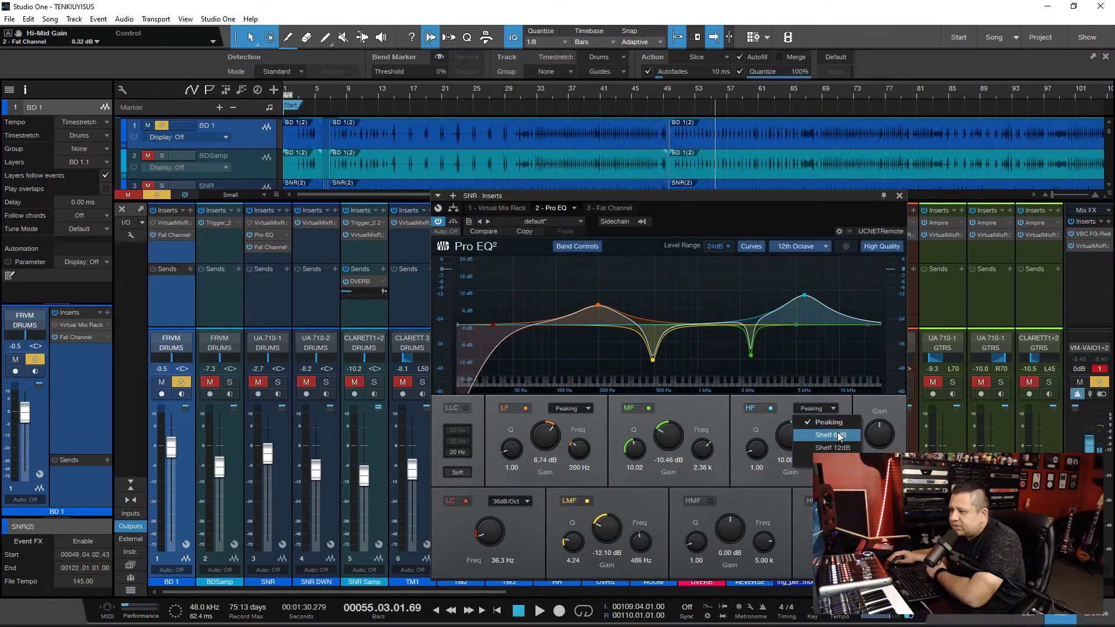
{"action": "left_click", "coordinate": [838, 432]}
{"action": "left_click", "coordinate": [832, 409]}
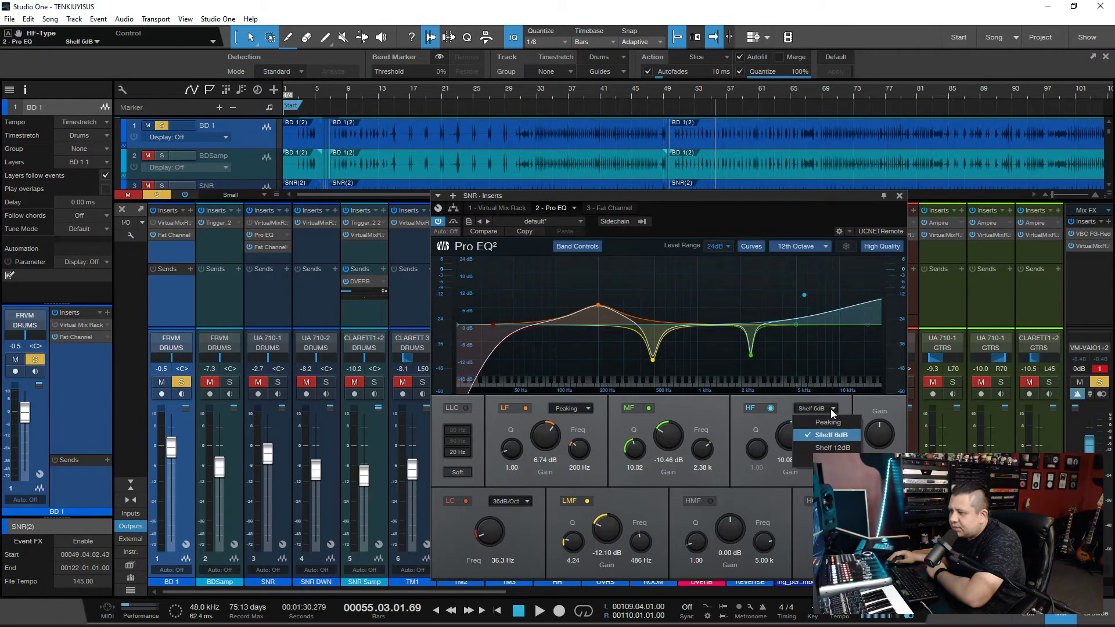
{"action": "left_click", "coordinate": [833, 447]}
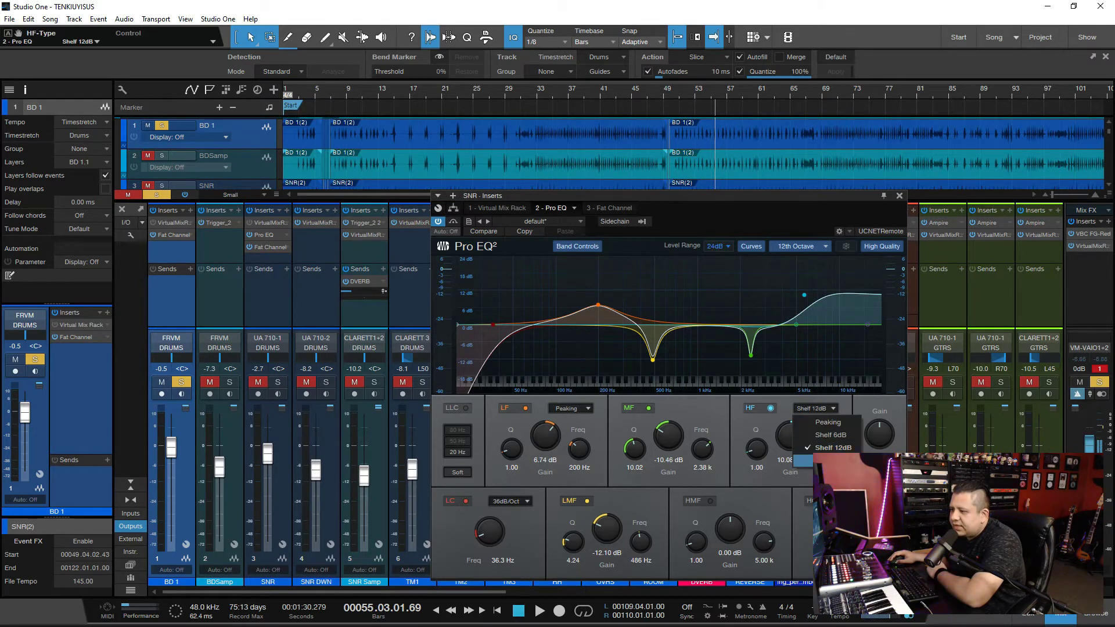
{"action": "left_click", "coordinate": [829, 408]}
{"action": "left_click", "coordinate": [835, 433]}
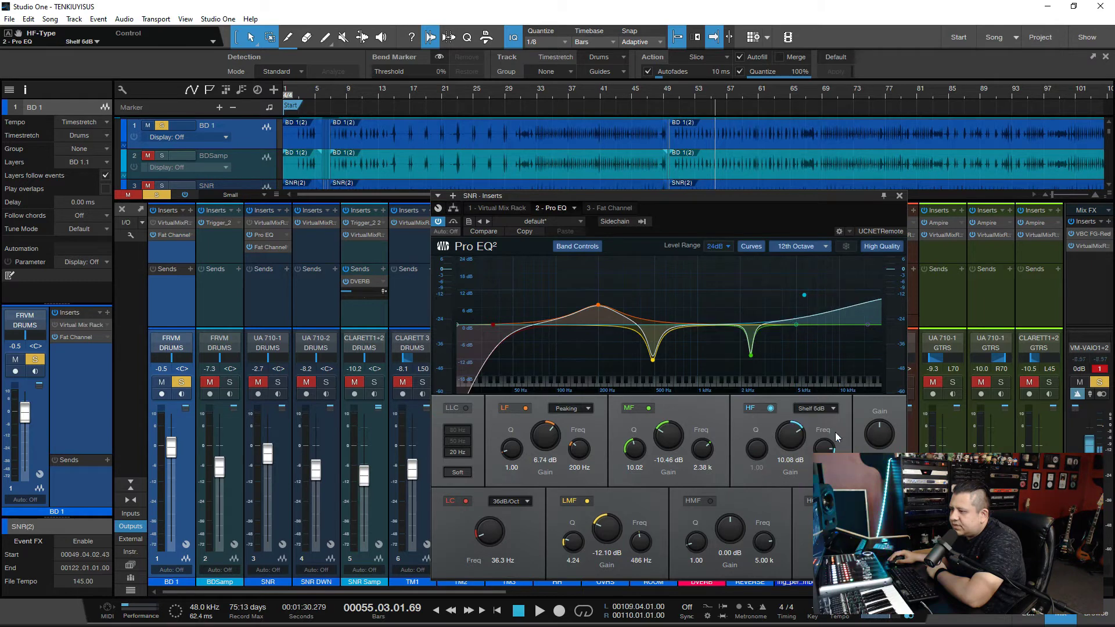
{"action": "left_click", "coordinate": [830, 407]}
{"action": "left_click", "coordinate": [831, 445]}
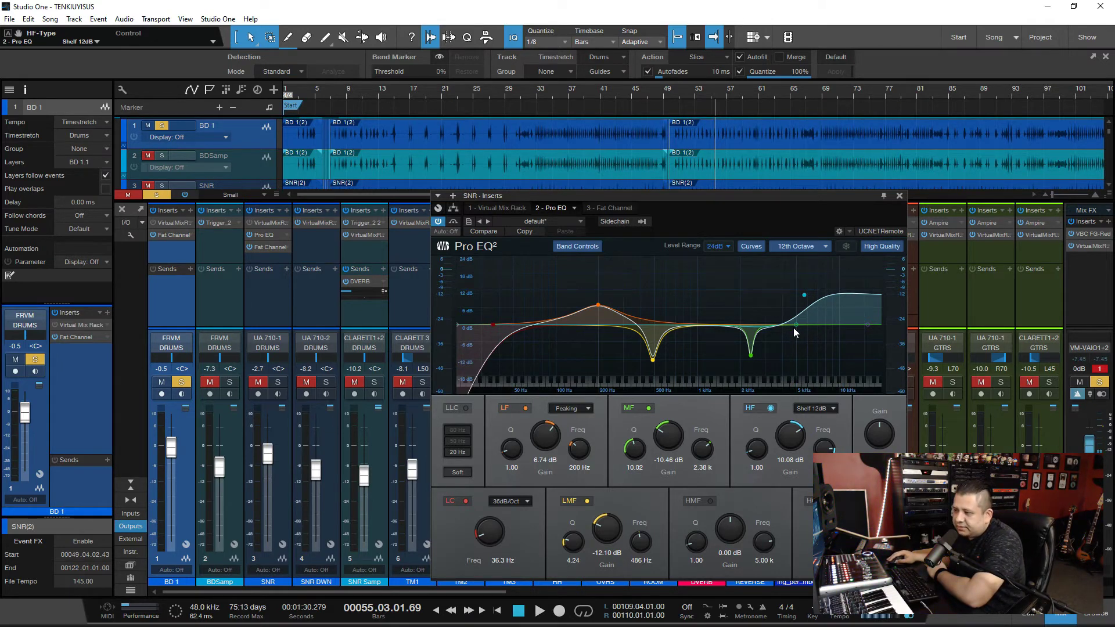
{"action": "left_click", "coordinate": [821, 410]}
{"action": "left_click", "coordinate": [825, 432]}
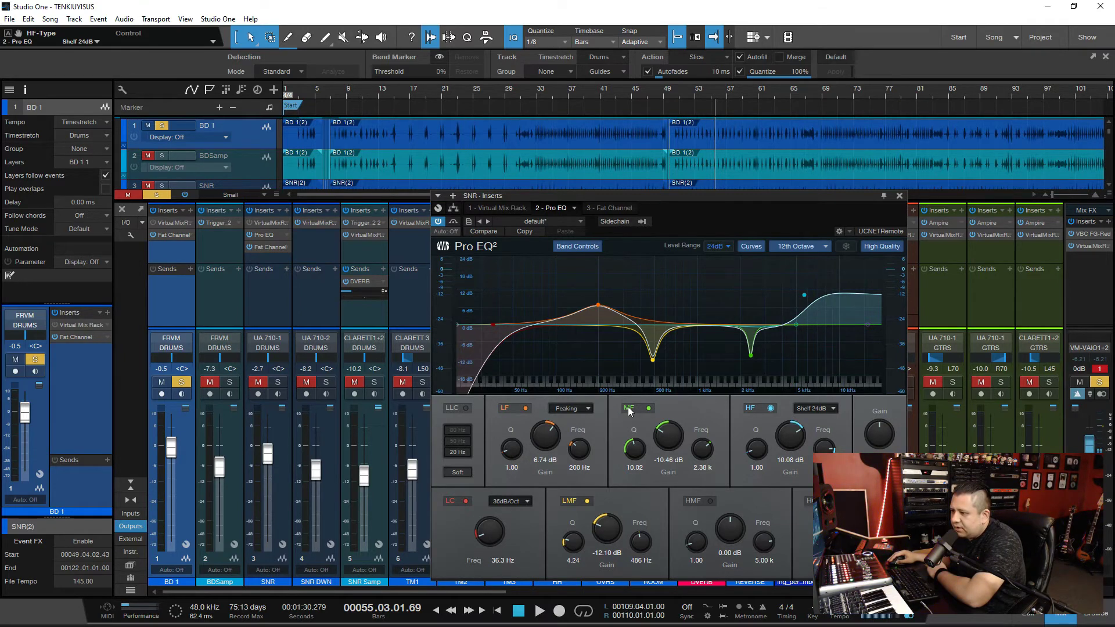
Turn off the MF, LMF and LF bands in the snare's Pro EQ
{"action": "left_click", "coordinate": [649, 408]}
{"action": "left_click", "coordinate": [587, 501]}
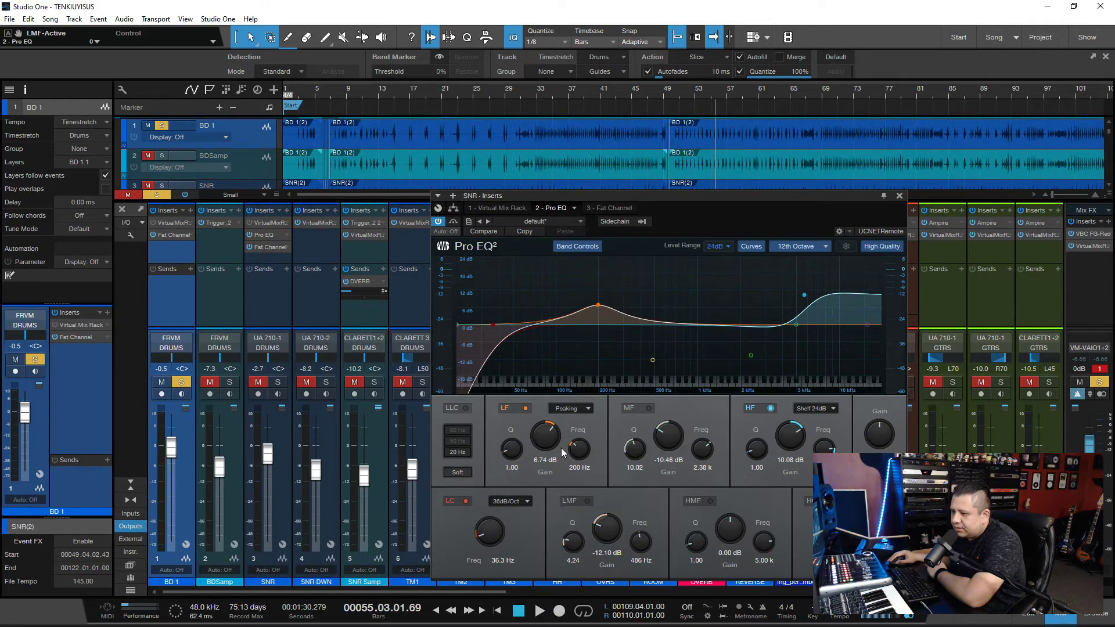
{"action": "left_click", "coordinate": [526, 409]}
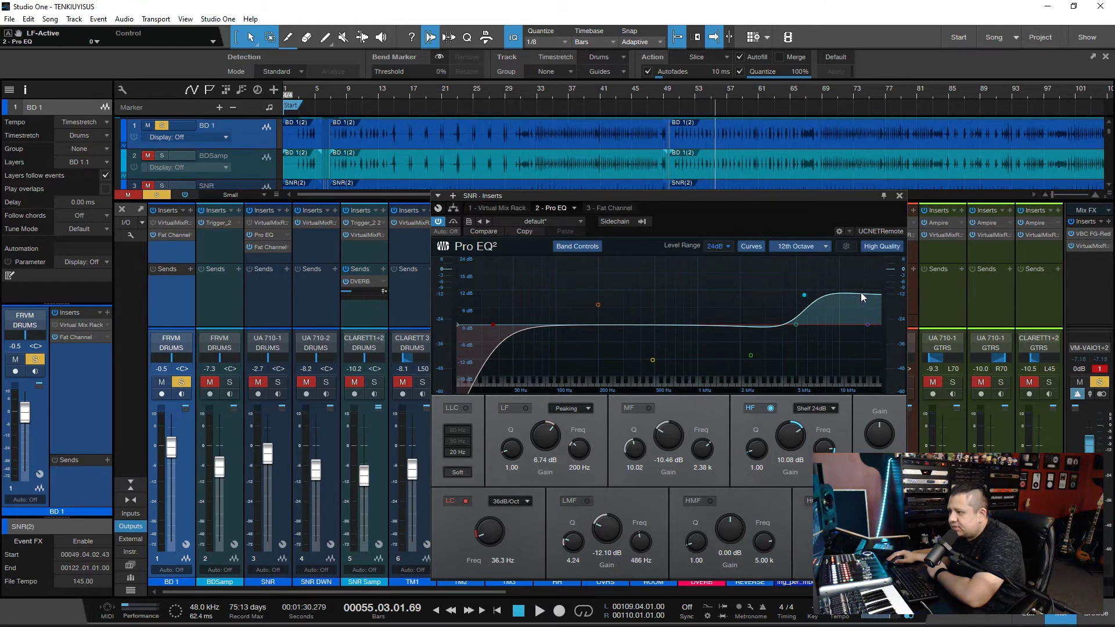
Compare the HF band's Shelf 12dB and Shelf 6dB curves, and return it to Shelf 24dB
{"action": "left_click", "coordinate": [821, 408]}
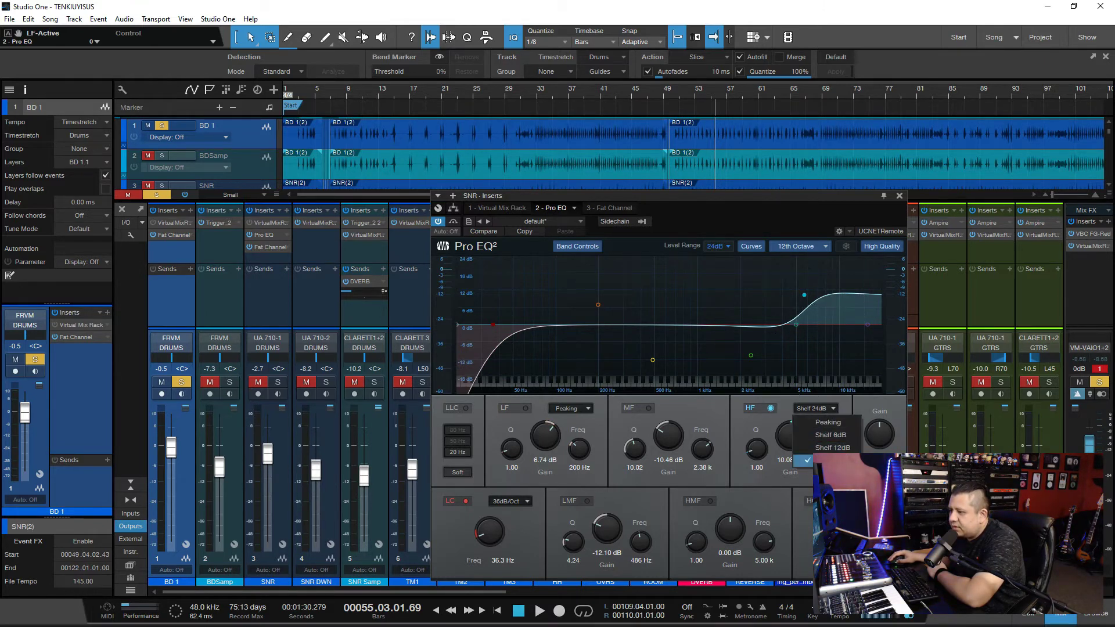
{"action": "left_click", "coordinate": [824, 413]}
{"action": "left_click", "coordinate": [823, 412]}
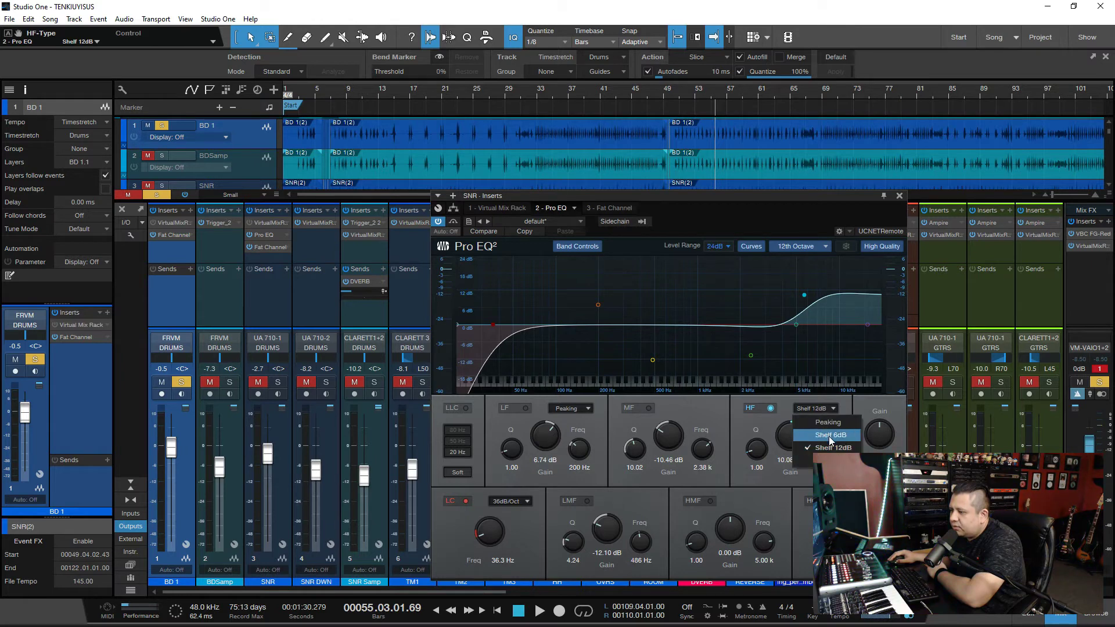
{"action": "left_click", "coordinate": [828, 437]}
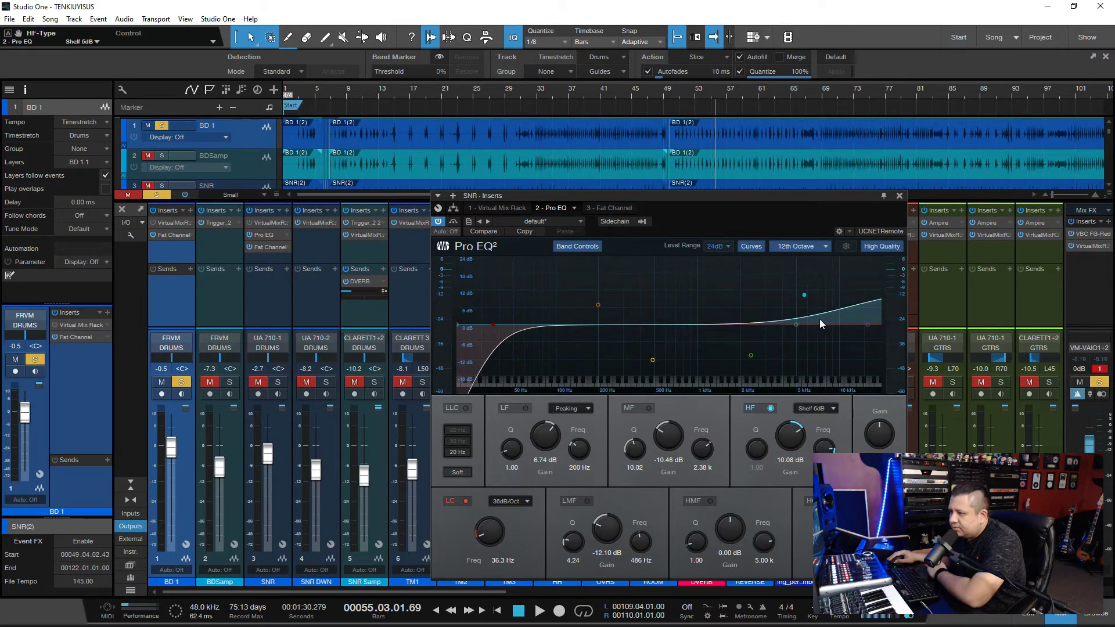
{"action": "left_click", "coordinate": [816, 406]}
{"action": "left_click", "coordinate": [825, 456]}
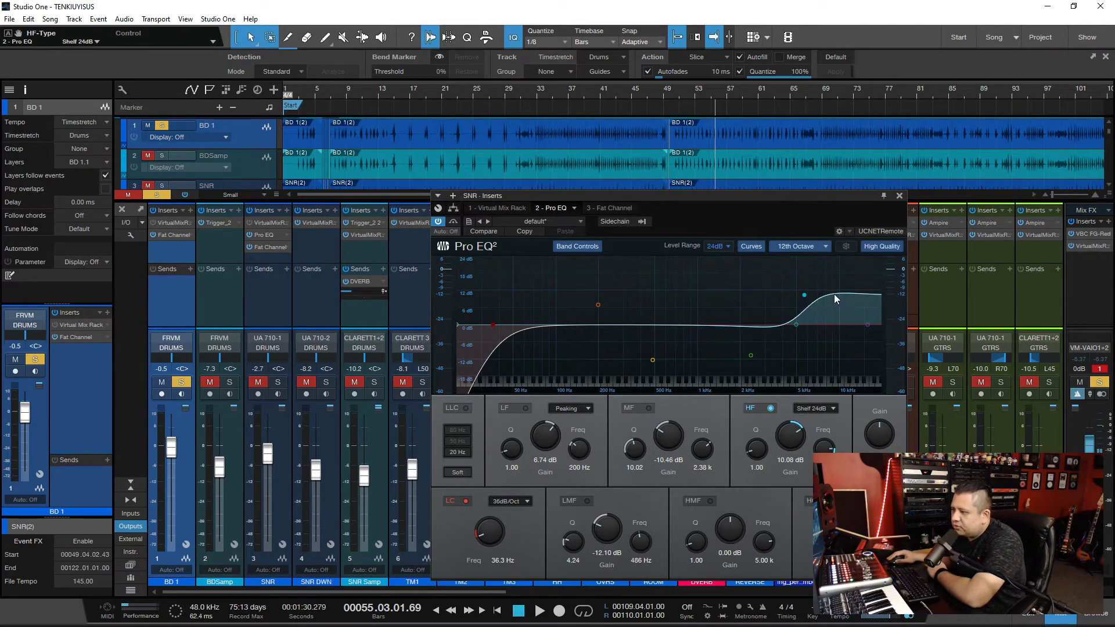
Close the snare's Pro EQ, reopen BD 1's Fat Channel and play the soloed kick from bar 35
{"action": "left_click", "coordinate": [899, 196]}
{"action": "left_click", "coordinate": [171, 235]}
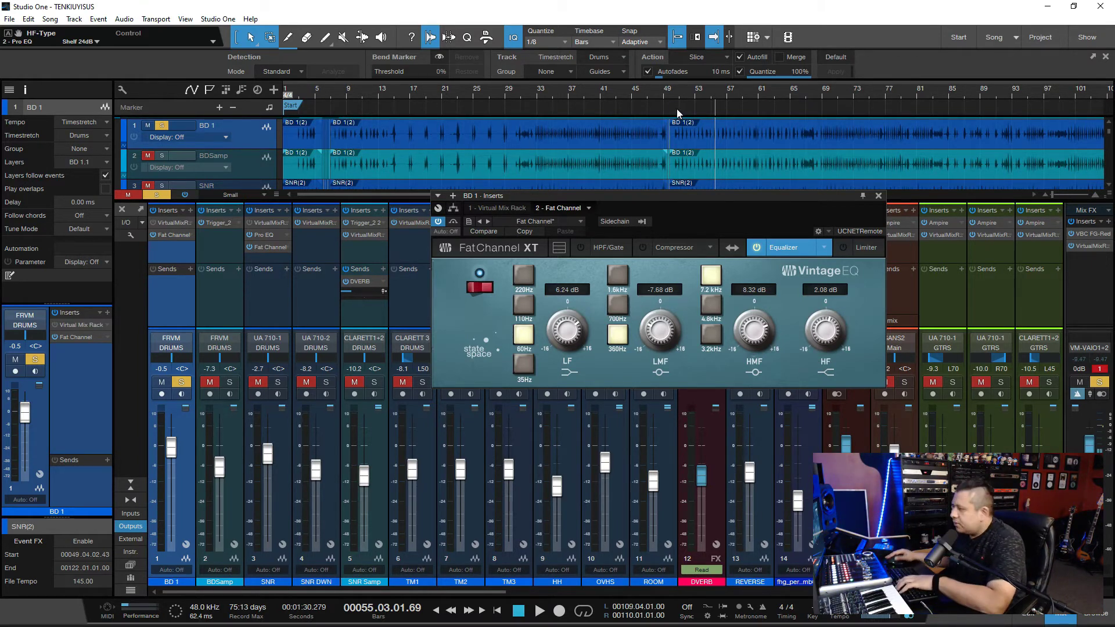
{"action": "left_click", "coordinate": [552, 91]}
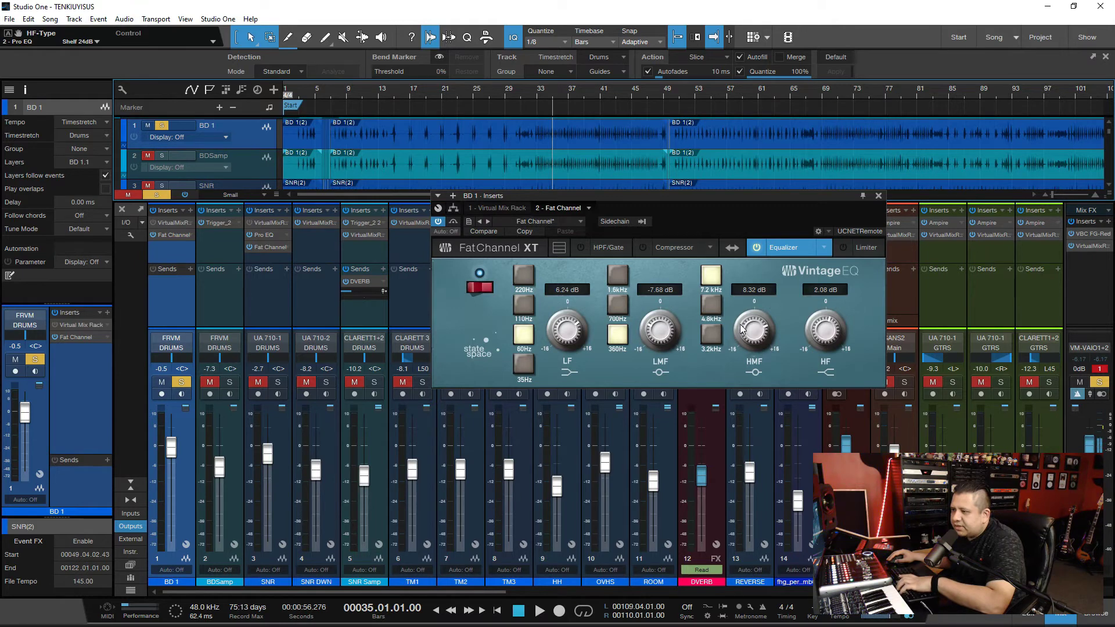
{"action": "key", "text": "space"}
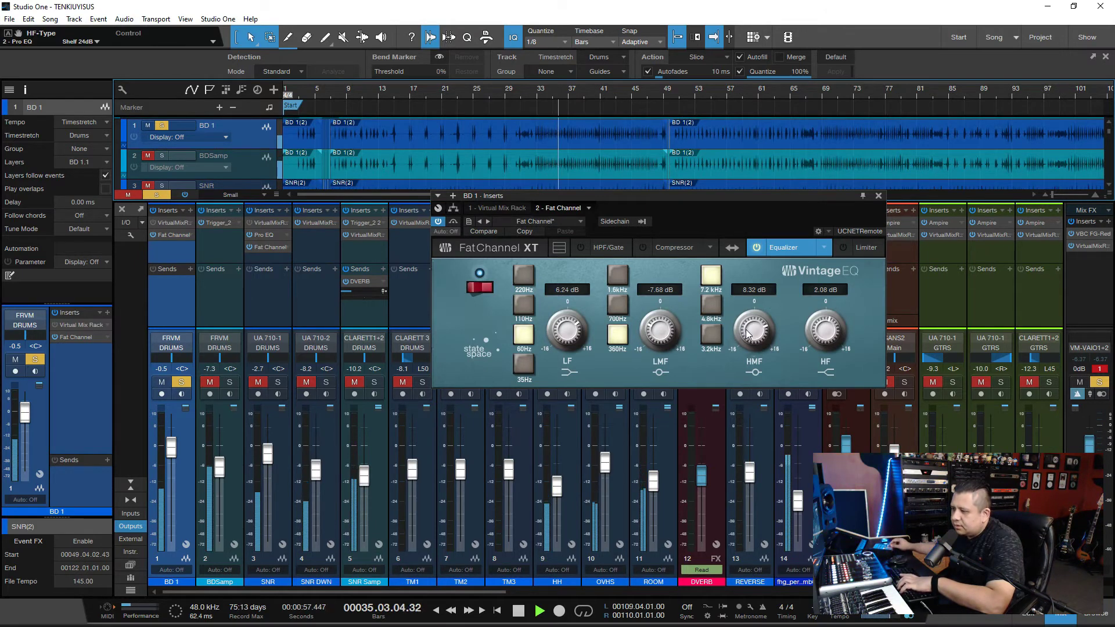
Try extreme Vintage EQ gains on the kick, 16 dB HMF and -16 dB LMF, during playback
{"action": "left_click_drag", "start_coordinate": [747, 332], "coordinate": [762, 274]}
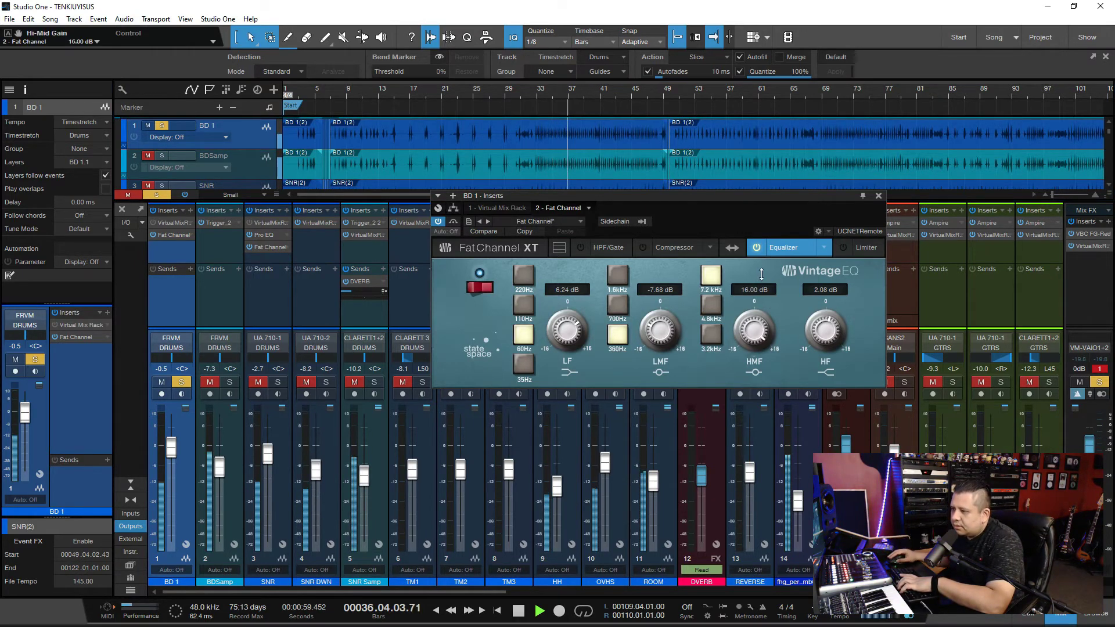
{"action": "left_click_drag", "start_coordinate": [660, 331], "coordinate": [647, 381]}
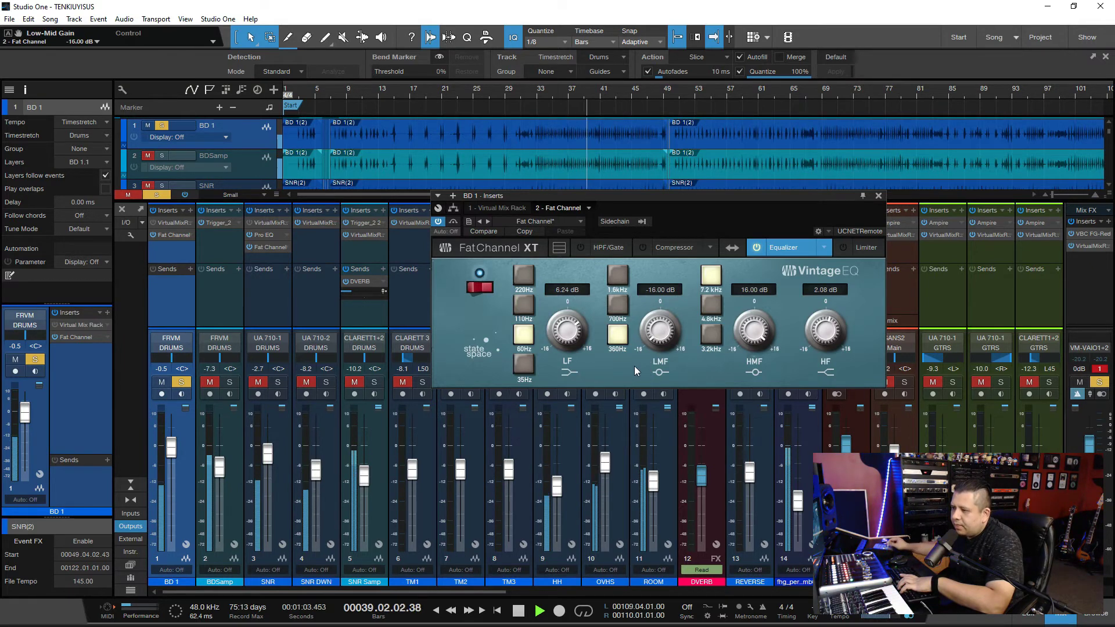
{"action": "key", "text": "space"}
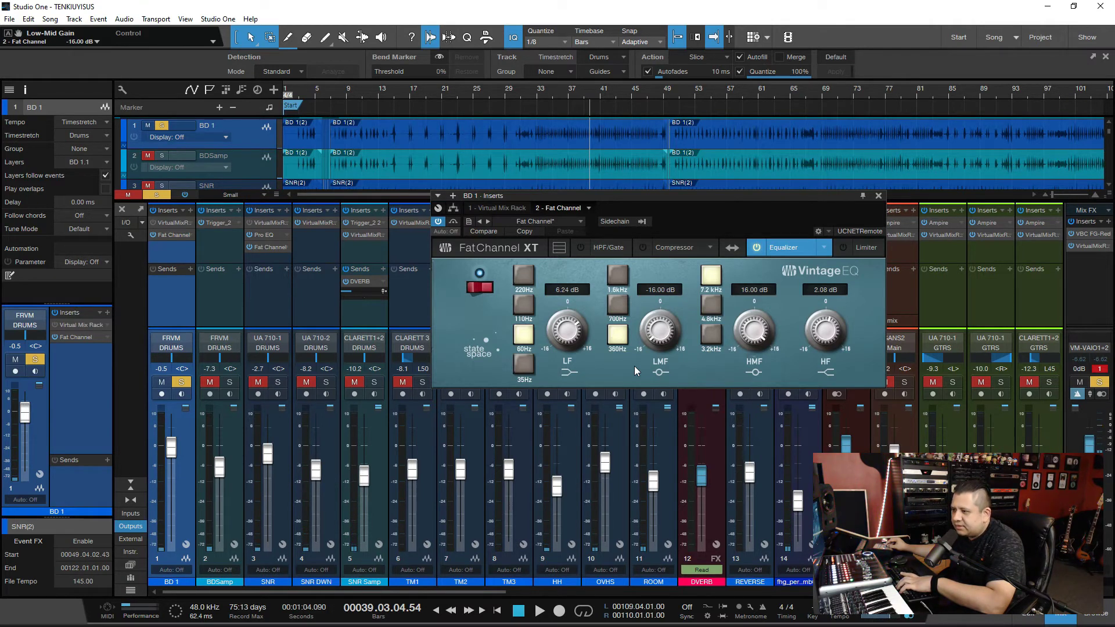
{"action": "key", "text": "space"}
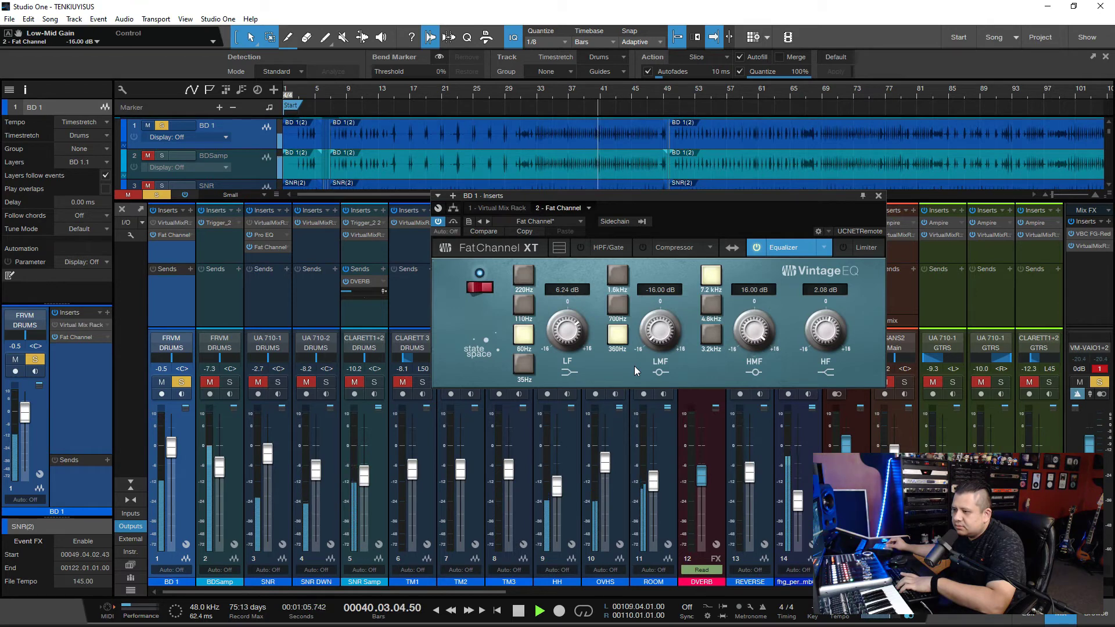
{"action": "key", "text": "space"}
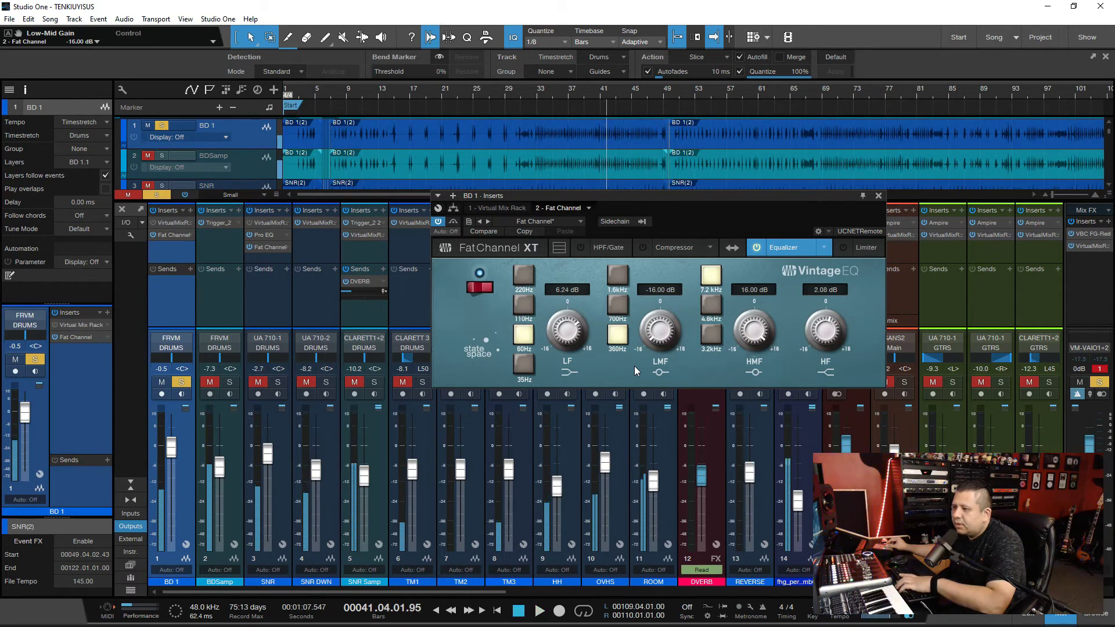
Set the kick's gains to -5.76 dB LMF, 3.04 dB HMF and 2.72 dB HF, and play an earlier section
{"action": "left_click_drag", "start_coordinate": [666, 314], "coordinate": [658, 295]}
{"action": "left_click_drag", "start_coordinate": [755, 329], "coordinate": [757, 372]}
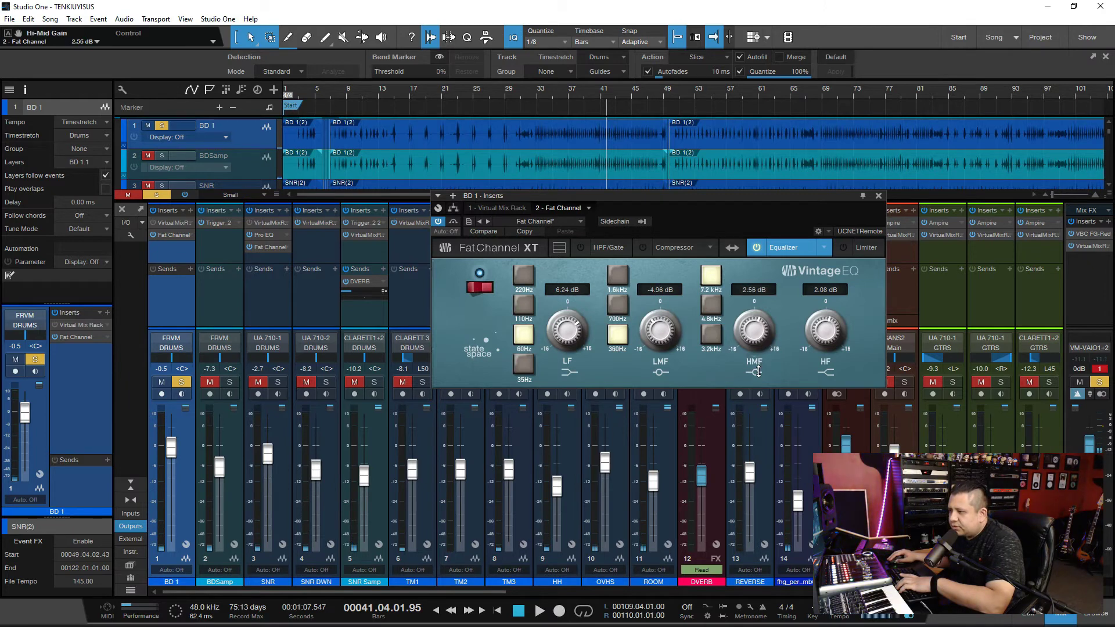
{"action": "left_click_drag", "start_coordinate": [841, 333], "coordinate": [836, 329]}
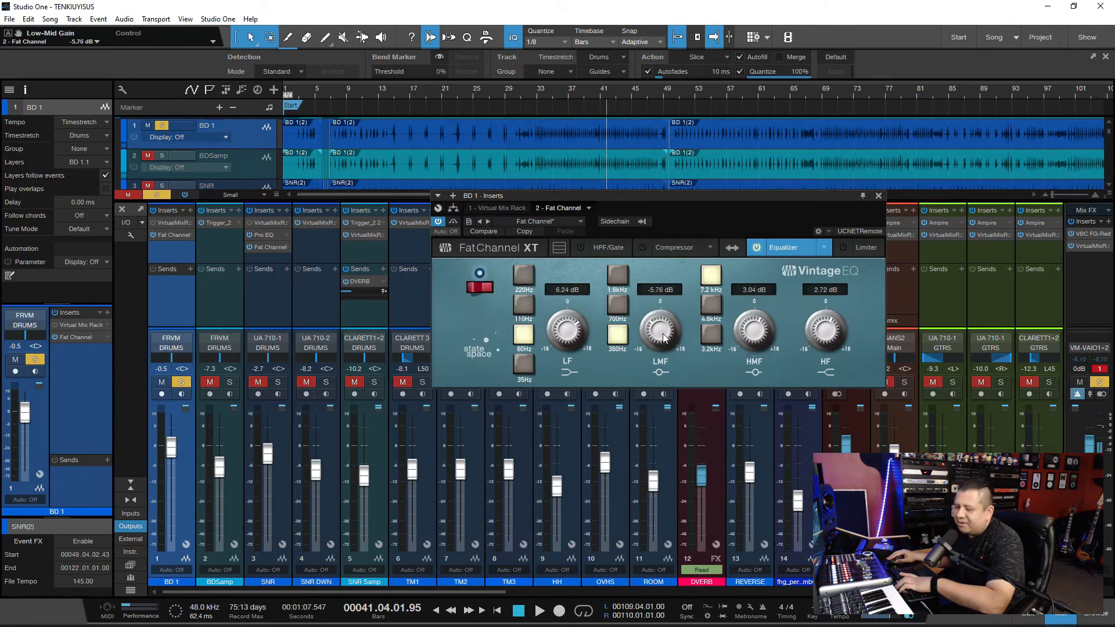
{"action": "left_click", "coordinate": [560, 94]}
{"action": "key", "text": "space"}
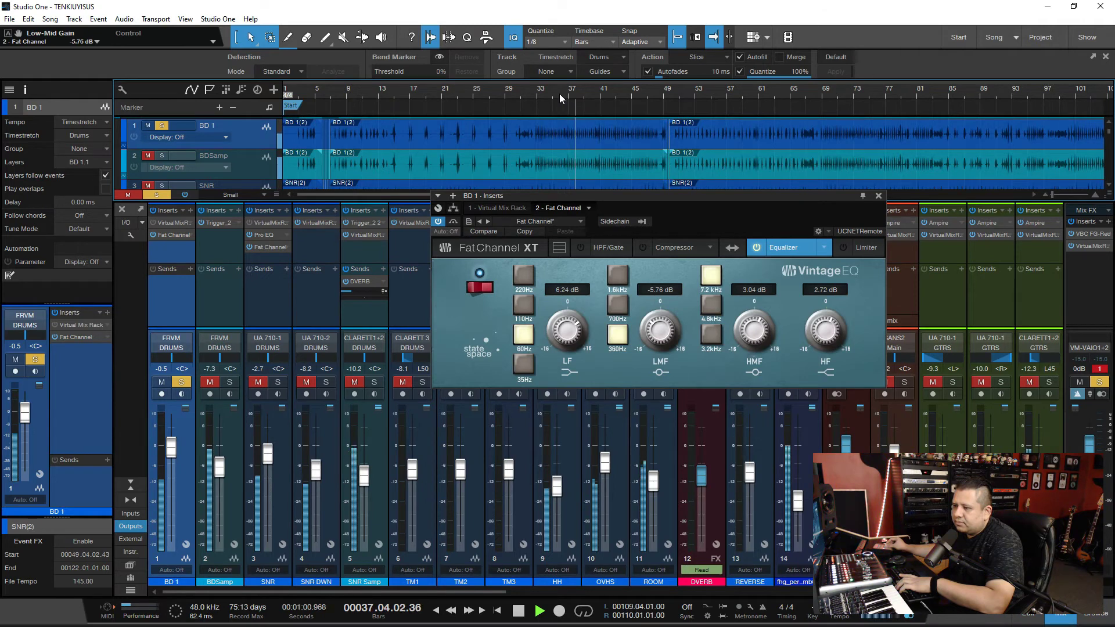
{"action": "key", "text": "space"}
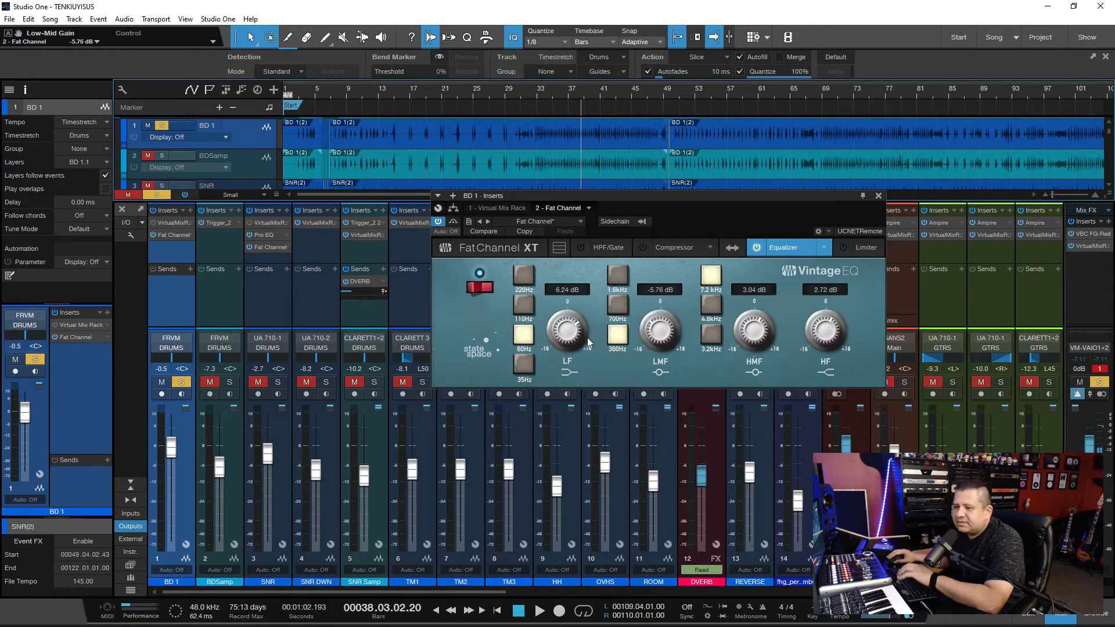
Unsolo BD 1, play the full mix from an earlier point and raise the channel's volume to +7.7 dB
{"action": "left_click", "coordinate": [182, 384]}
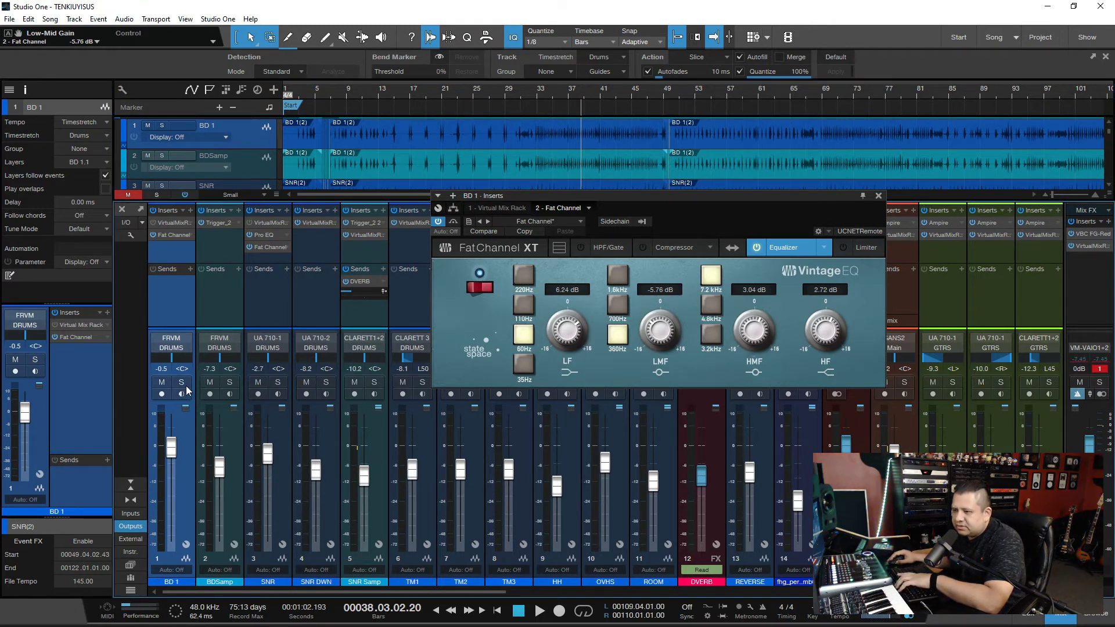
{"action": "left_click", "coordinate": [545, 104]}
{"action": "key", "text": "space"}
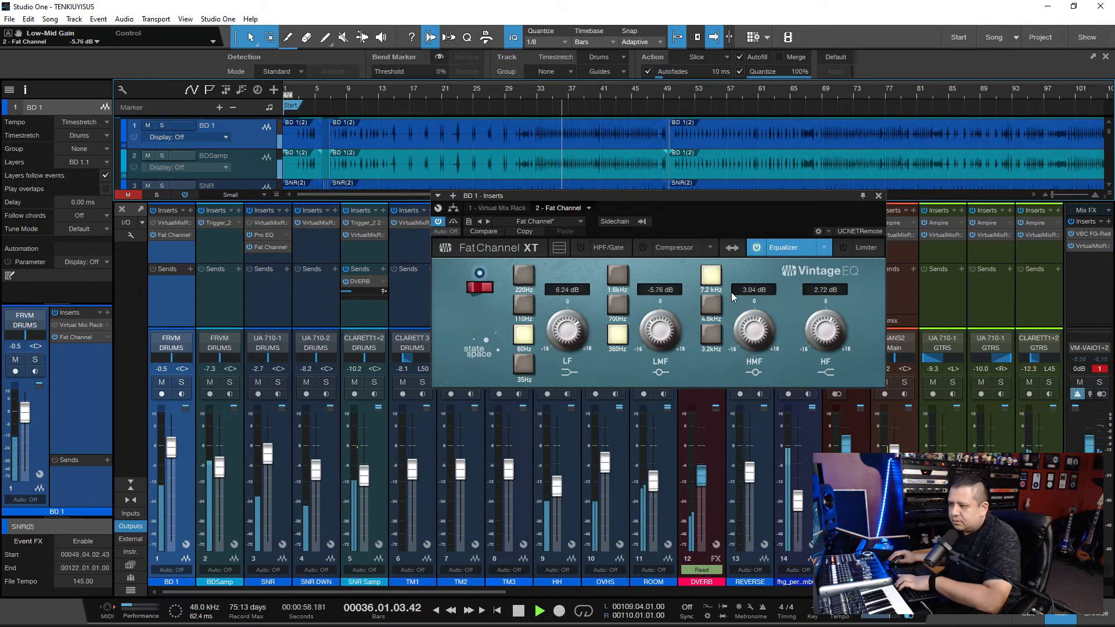
{"action": "left_click_drag", "start_coordinate": [171, 448], "coordinate": [194, 422]}
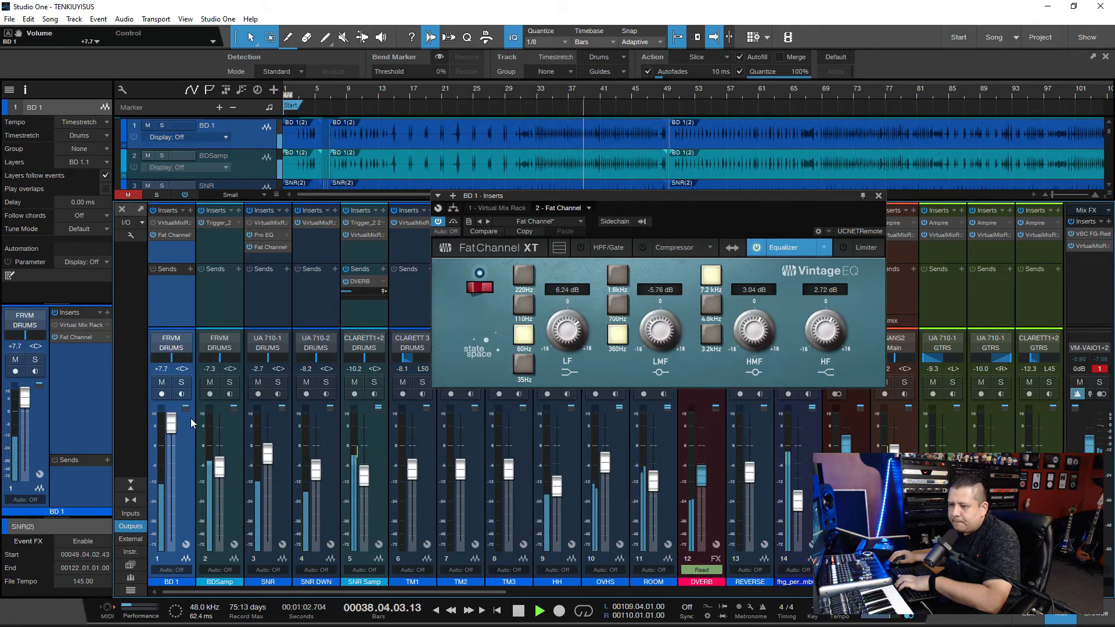
Compare BD 1's Vintage EQ off and on in the mix, and play the drum channels soloed with the plug-in window closed
{"action": "left_click", "coordinate": [480, 289]}
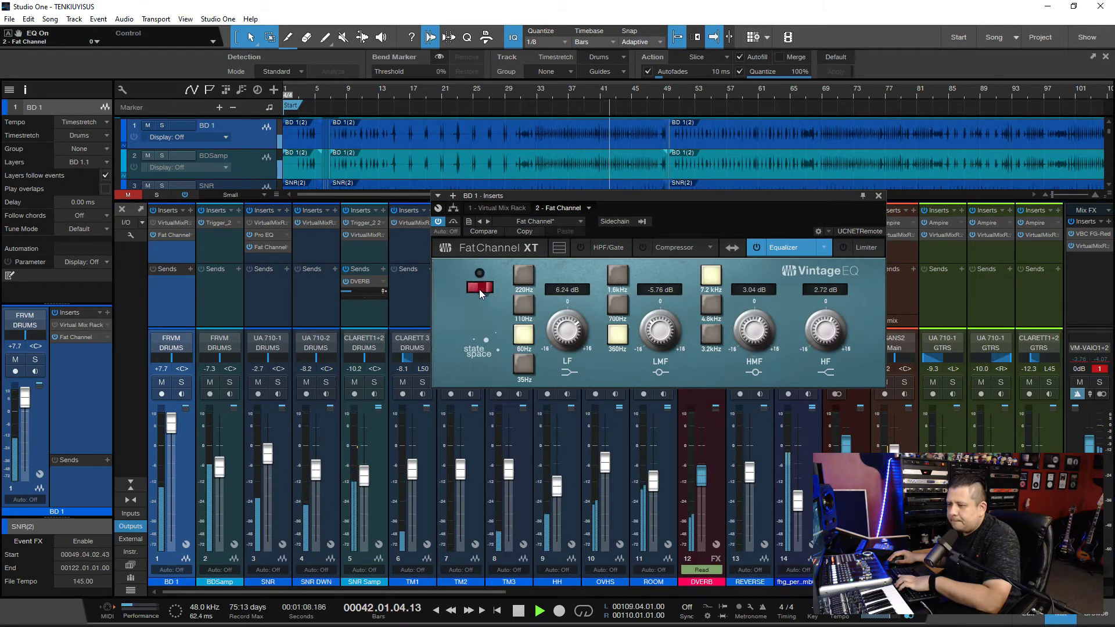
{"action": "left_click_drag", "start_coordinate": [693, 198], "coordinate": [530, 183]}
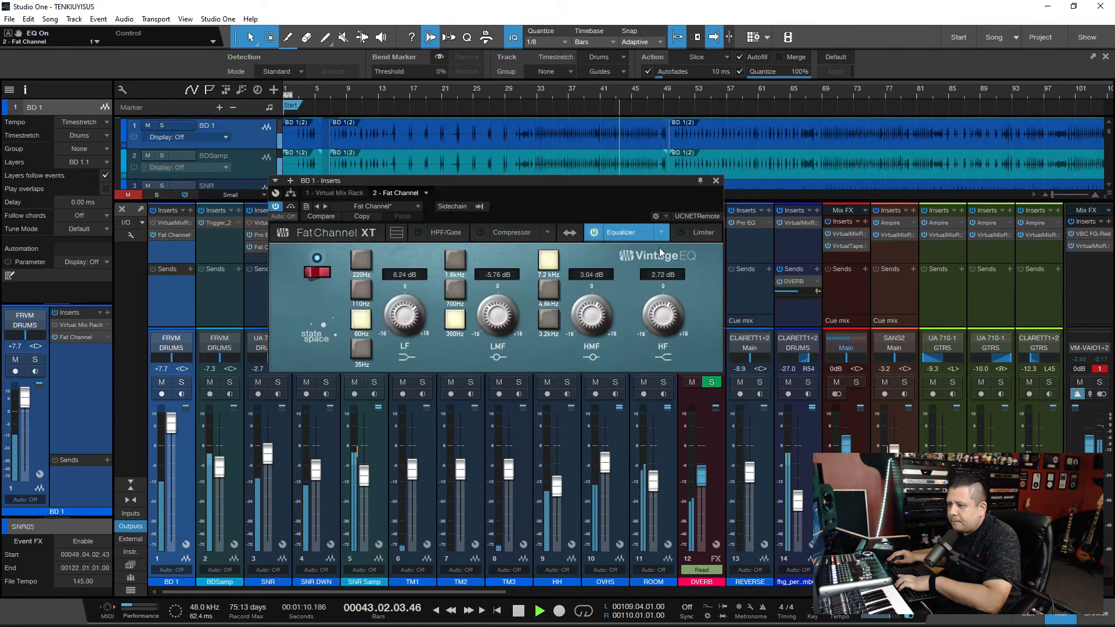
{"action": "key", "text": "s"}
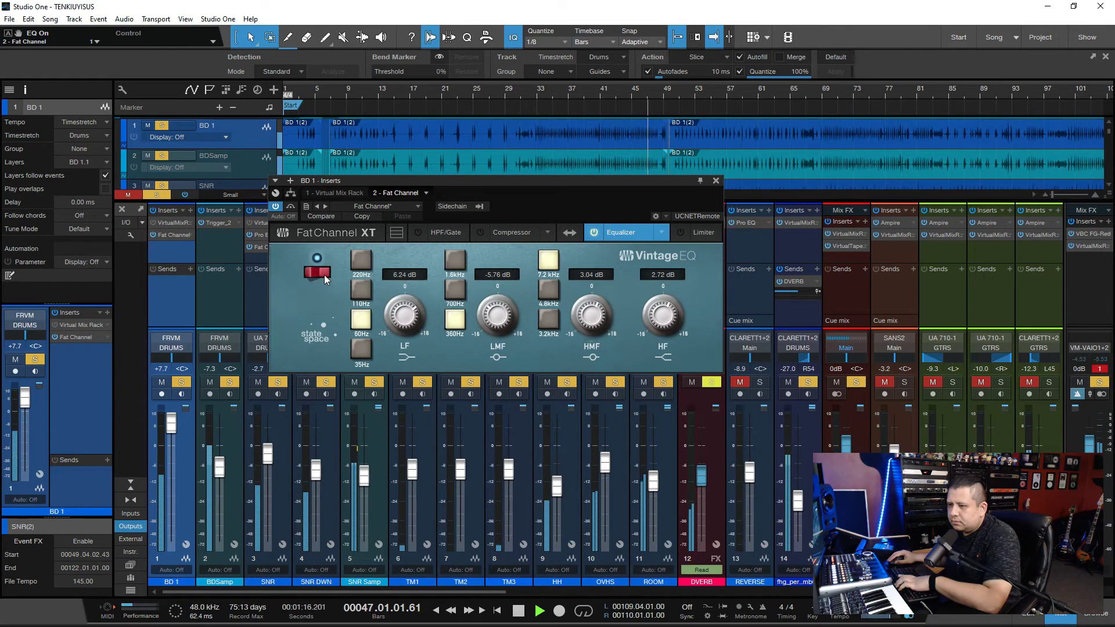
{"action": "left_click", "coordinate": [716, 180]}
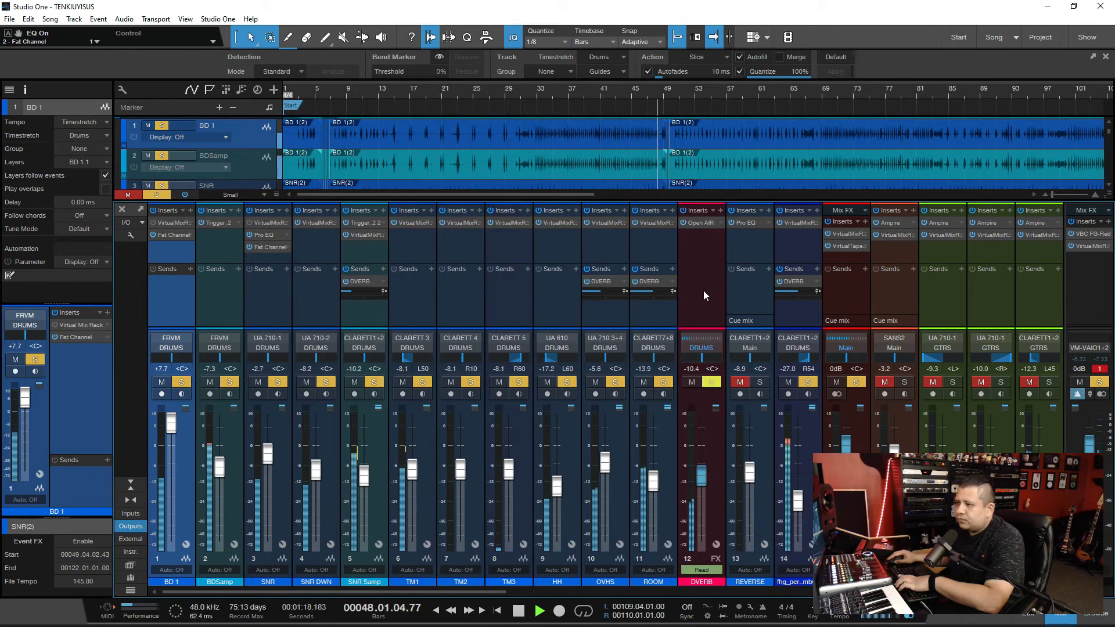
{"action": "key", "text": "space"}
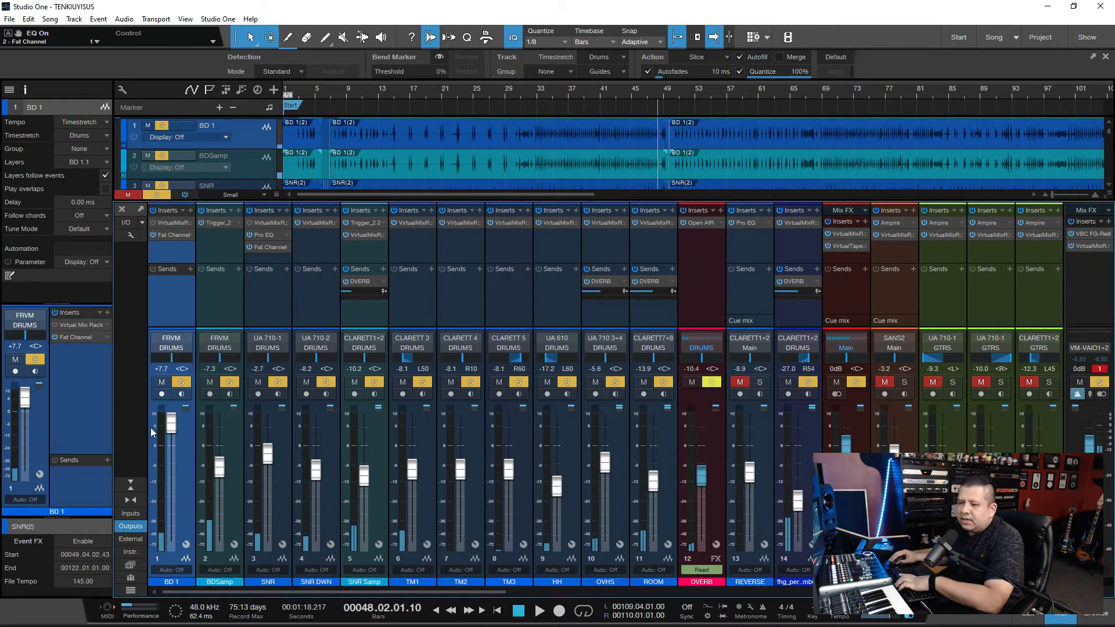
Lower the BD 1 channel's volume to -1.2 dB
{"action": "left_click_drag", "start_coordinate": [171, 424], "coordinate": [172, 452]}
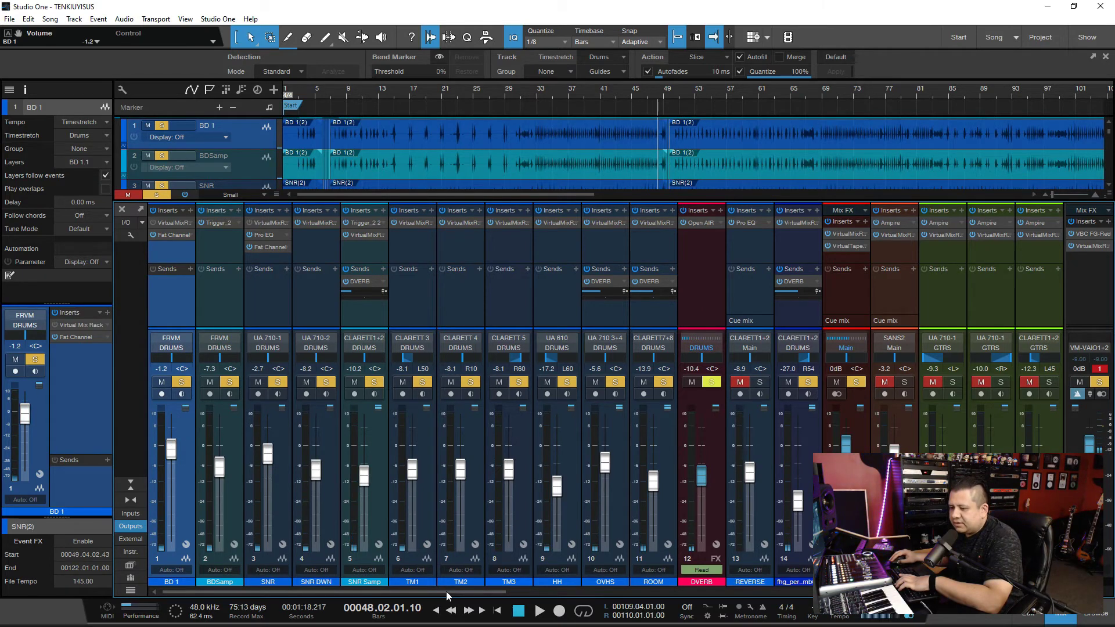
{"action": "left_click_drag", "start_coordinate": [448, 593], "coordinate": [470, 593]}
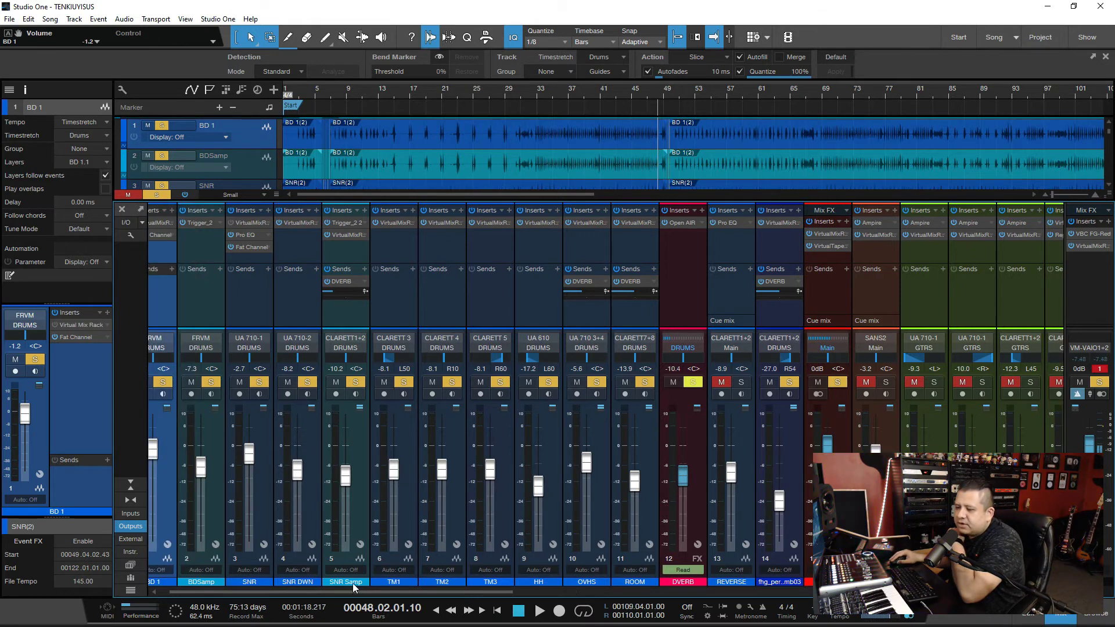
{"action": "scroll", "coordinate": [353, 583], "scroll_direction": "left", "scroll_amount": 3}
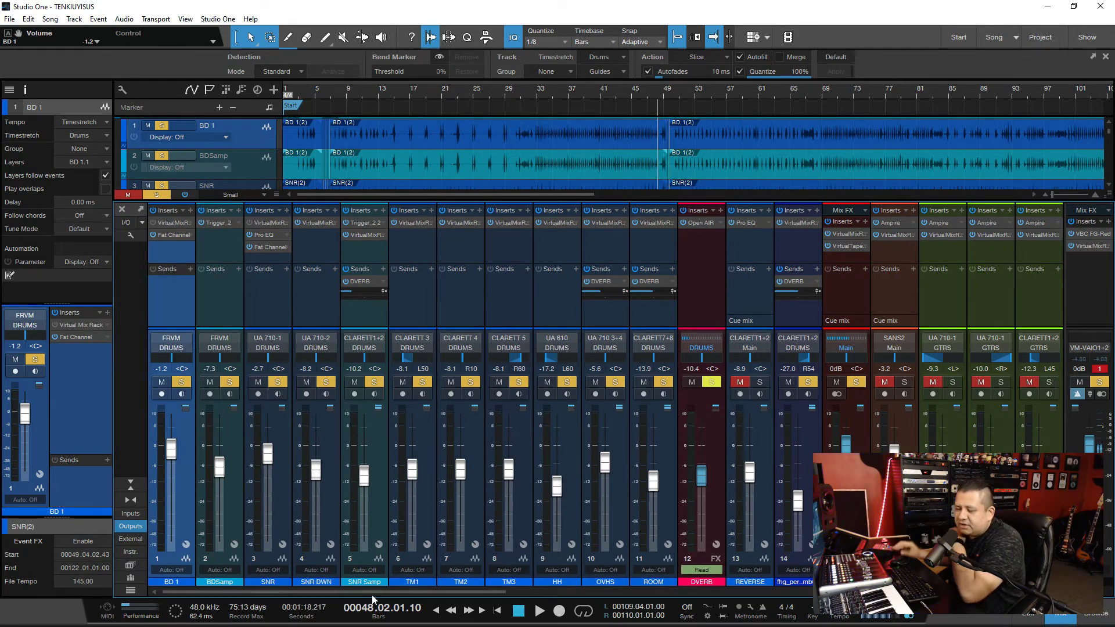
{"action": "left_click_drag", "start_coordinate": [454, 594], "coordinate": [390, 576]}
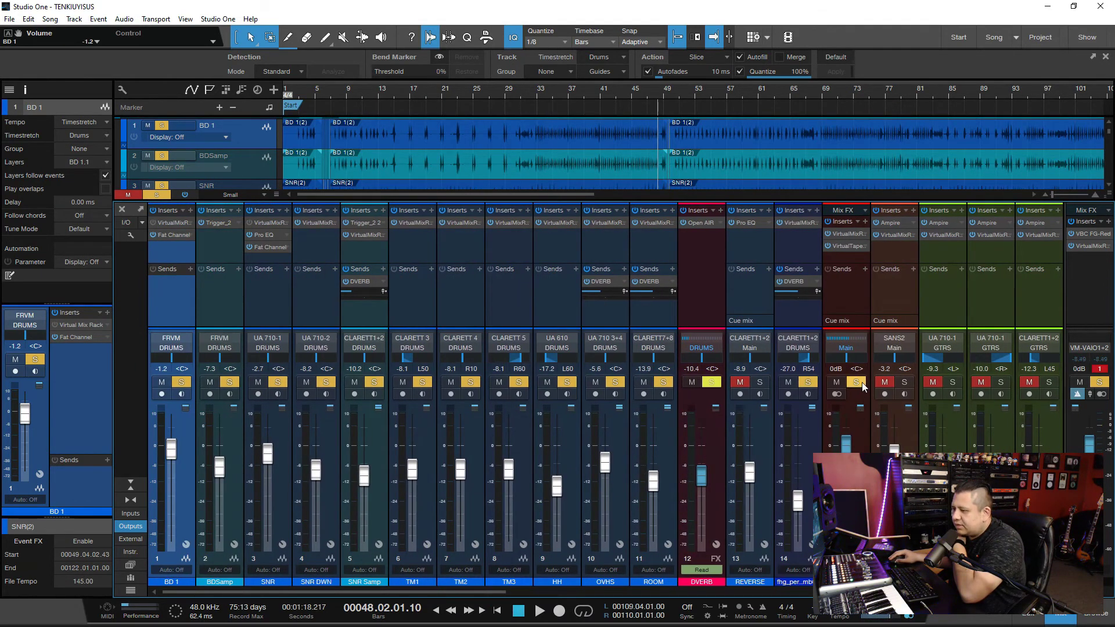
Clear the DRUMS bus solo and play the song from bar 39 with GTR and GTR 2 soloed
{"action": "left_click", "coordinate": [857, 382]}
{"action": "left_click_drag", "start_coordinate": [494, 590], "coordinate": [608, 460]}
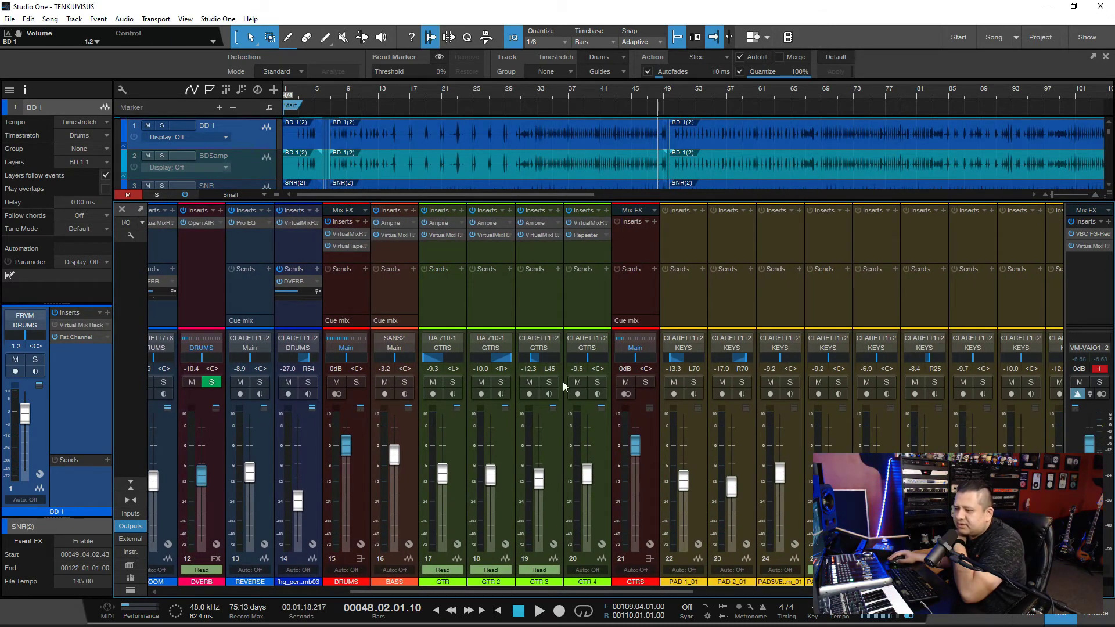
{"action": "left_click", "coordinate": [587, 91]}
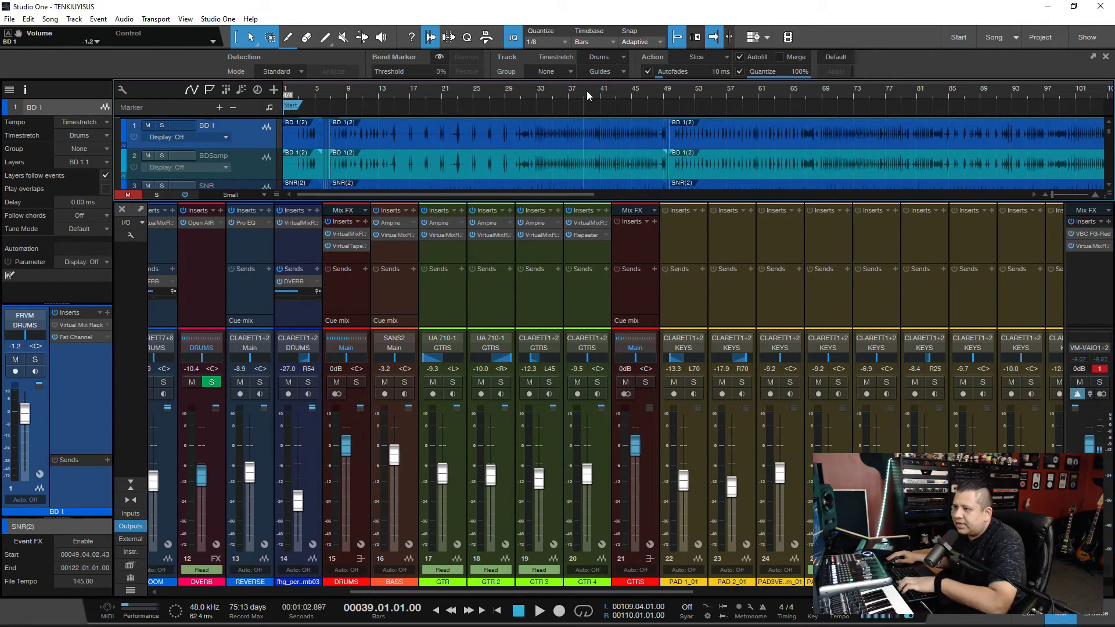
{"action": "key", "text": "space"}
{"action": "left_click", "coordinate": [452, 382]}
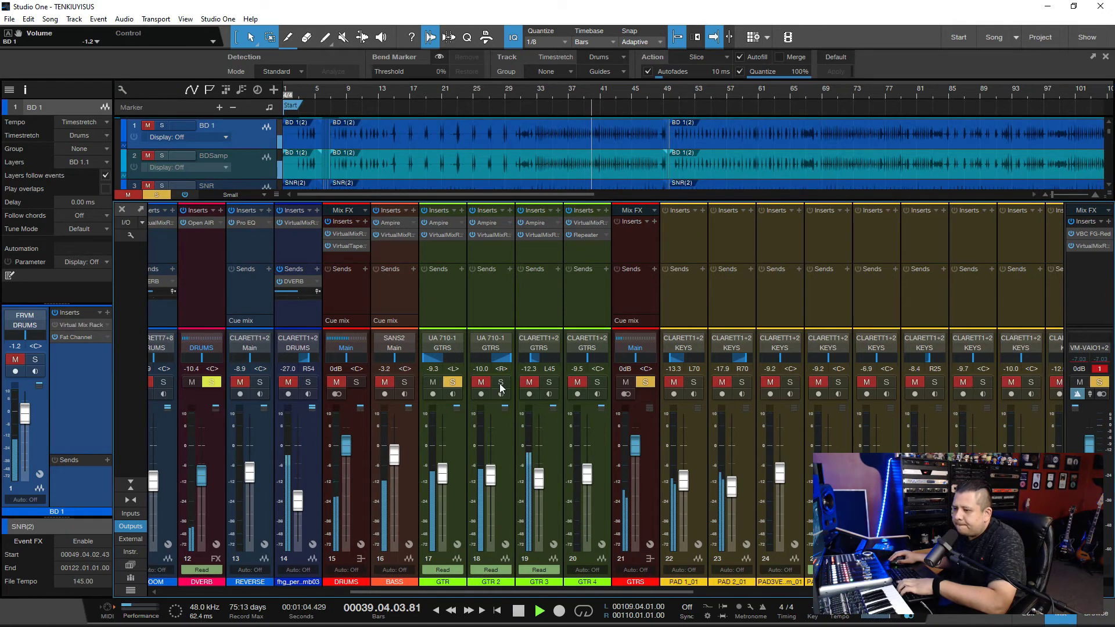
{"action": "left_click", "coordinate": [501, 382]}
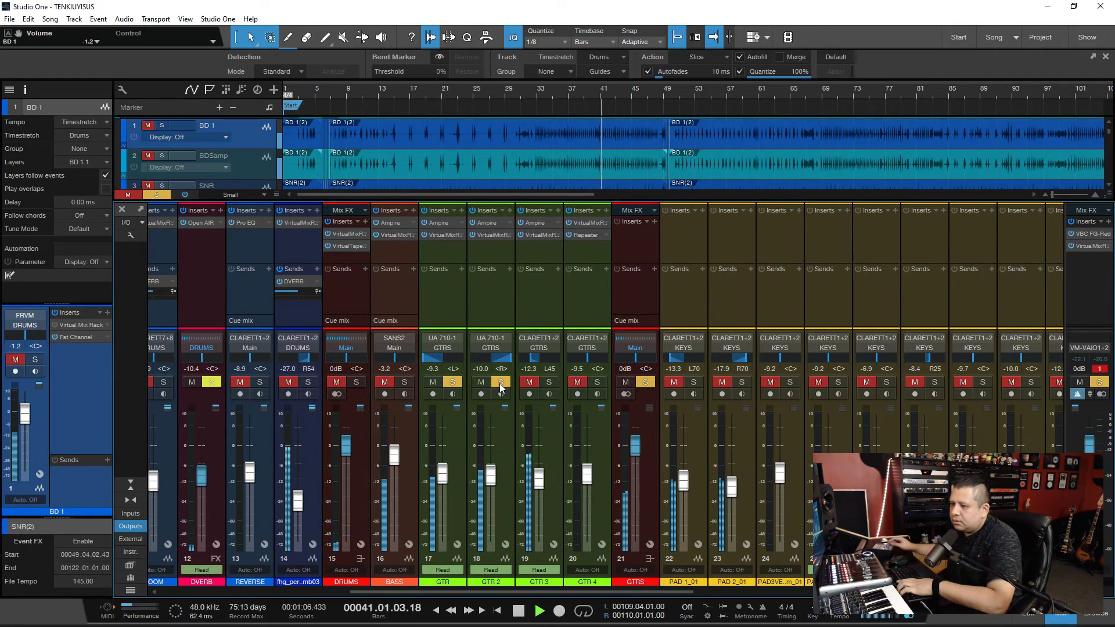
{"action": "key", "text": "space"}
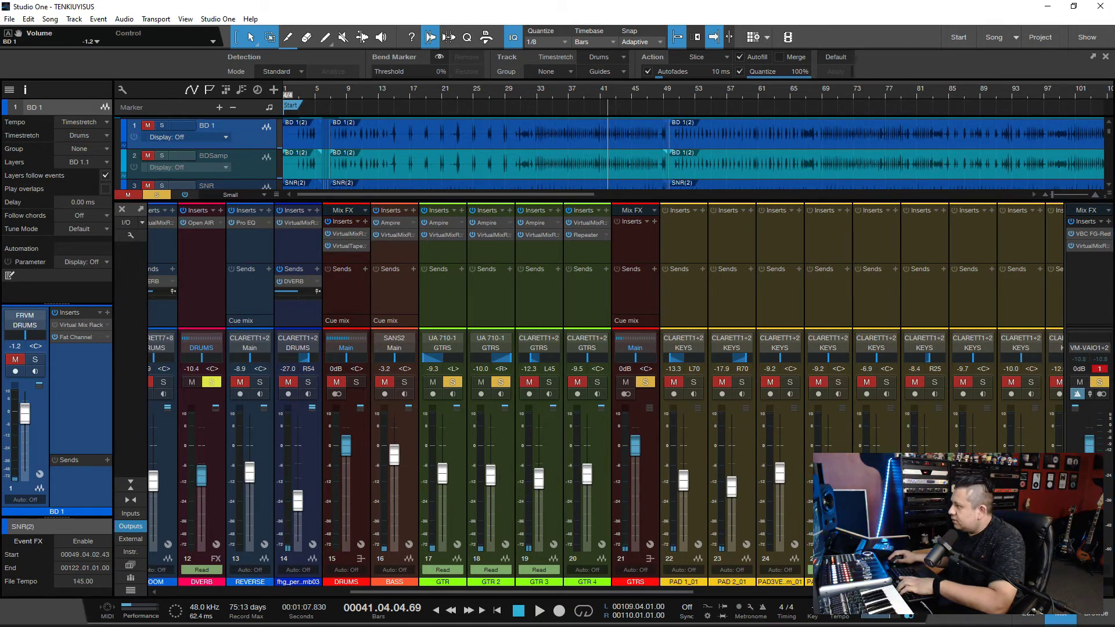
Examine the FG-S filter frequency in GTR's Virtual Mix Rack and close the plug-in window
{"action": "left_click", "coordinate": [443, 235]}
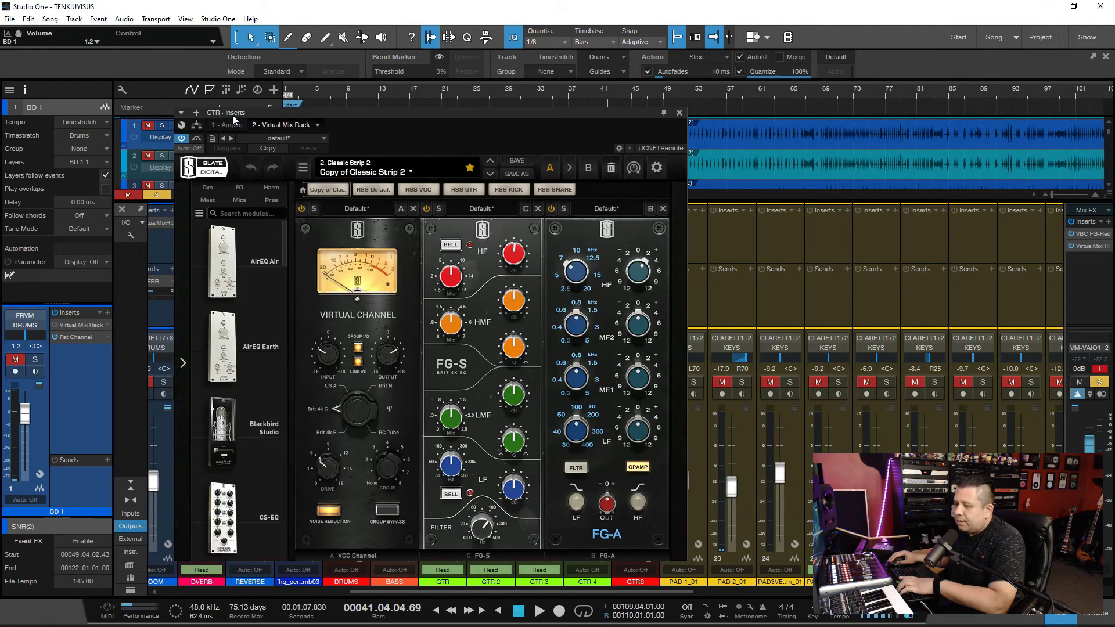
{"action": "left_click_drag", "start_coordinate": [559, 114], "coordinate": [726, 116]}
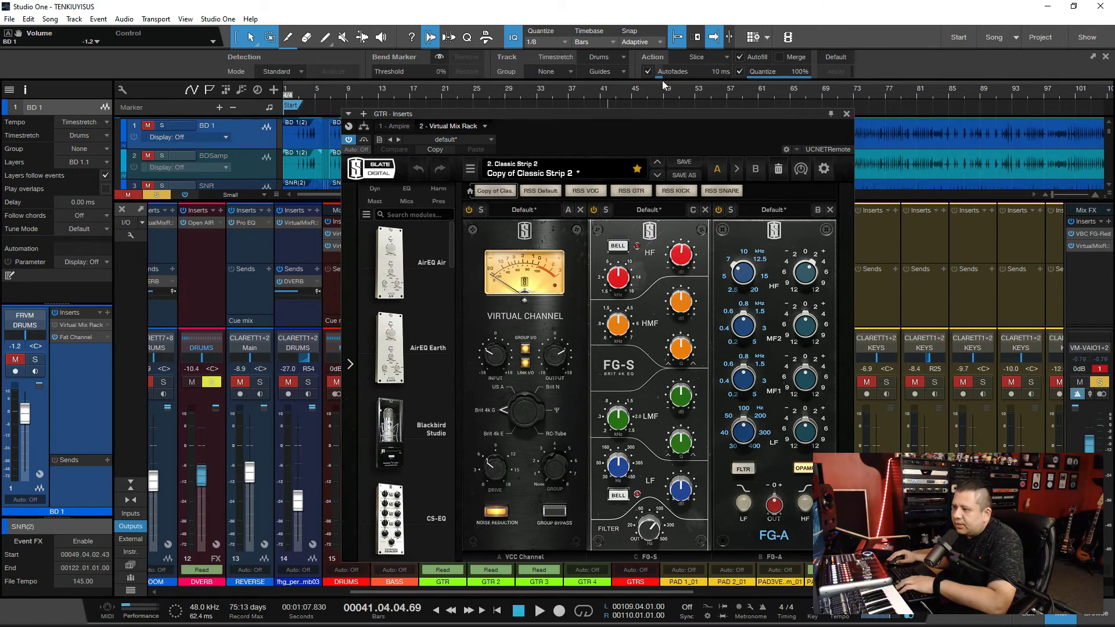
{"action": "left_click_drag", "start_coordinate": [514, 118], "coordinate": [453, 93]}
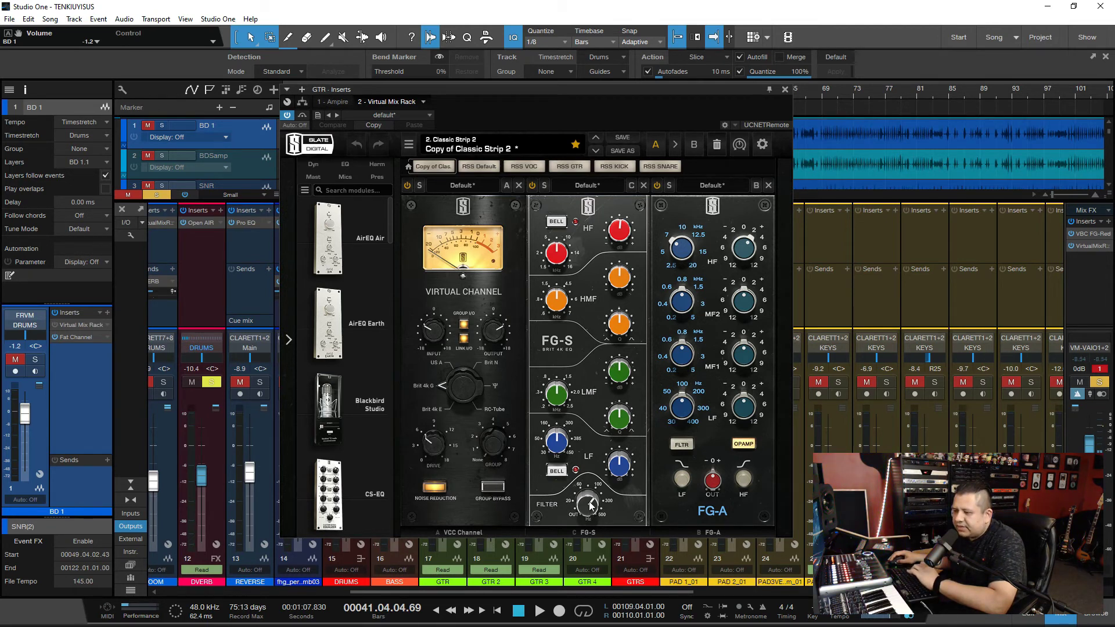
{"action": "left_click_drag", "start_coordinate": [591, 506], "coordinate": [608, 507]}
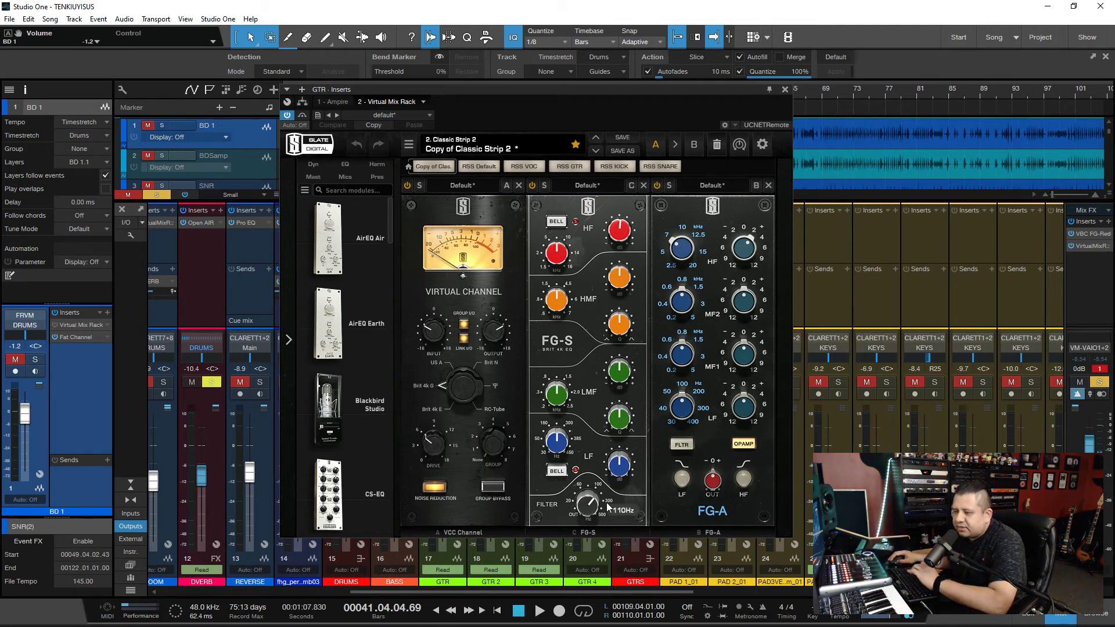
{"action": "left_click", "coordinate": [785, 90]}
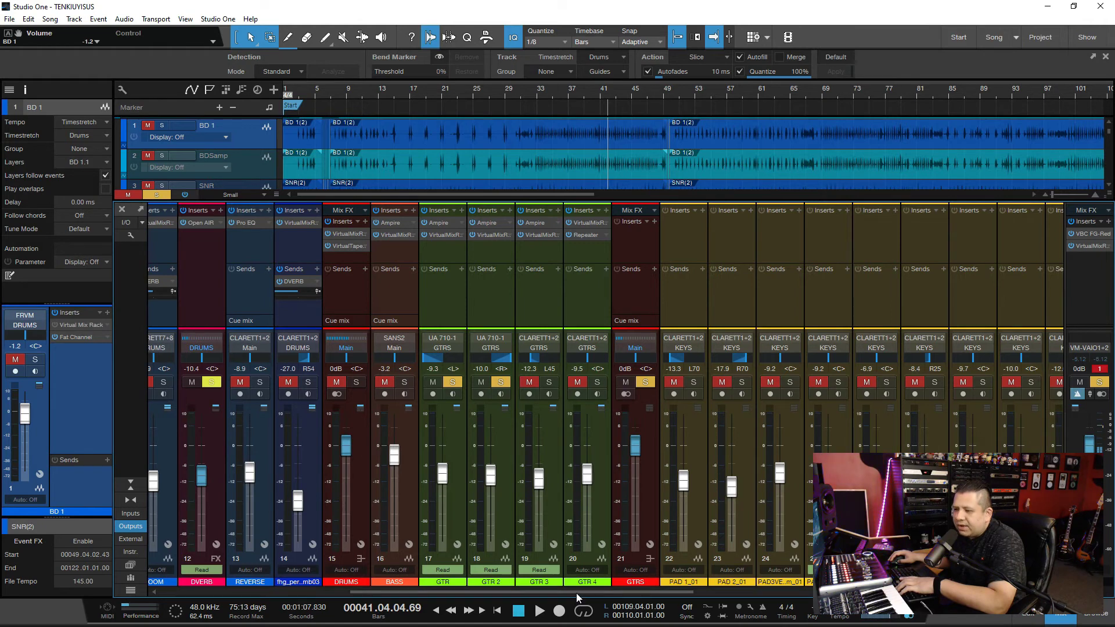
Solo the BASS channel in place of GTR and GTR 2
{"action": "left_click_drag", "start_coordinate": [586, 587], "coordinate": [146, 584]}
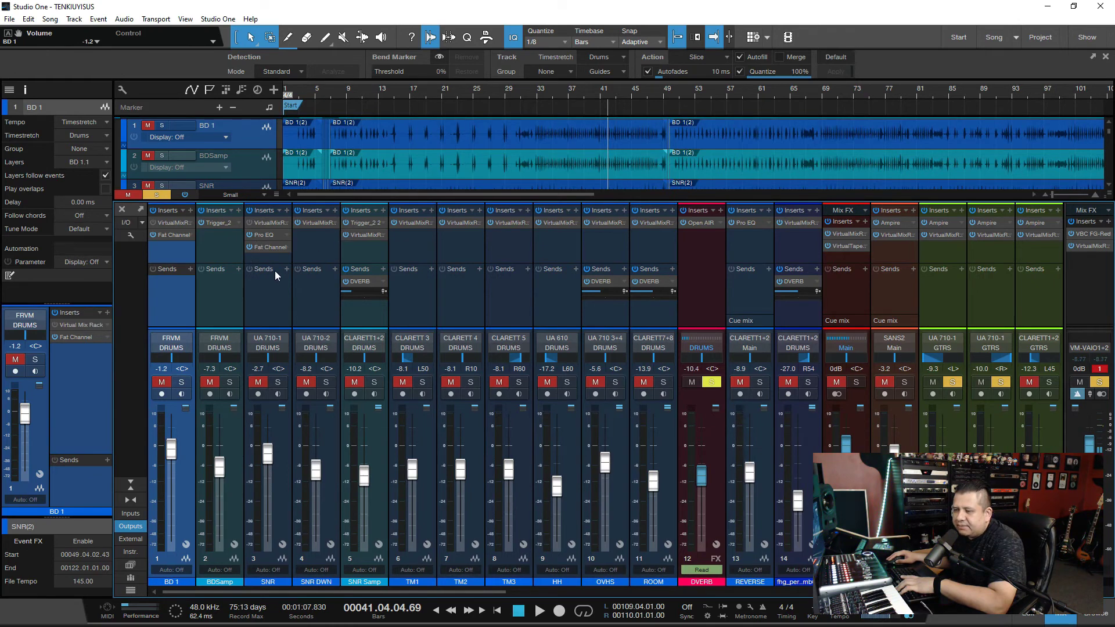
{"action": "scroll", "coordinate": [569, 535], "scroll_direction": "down", "scroll_amount": 5}
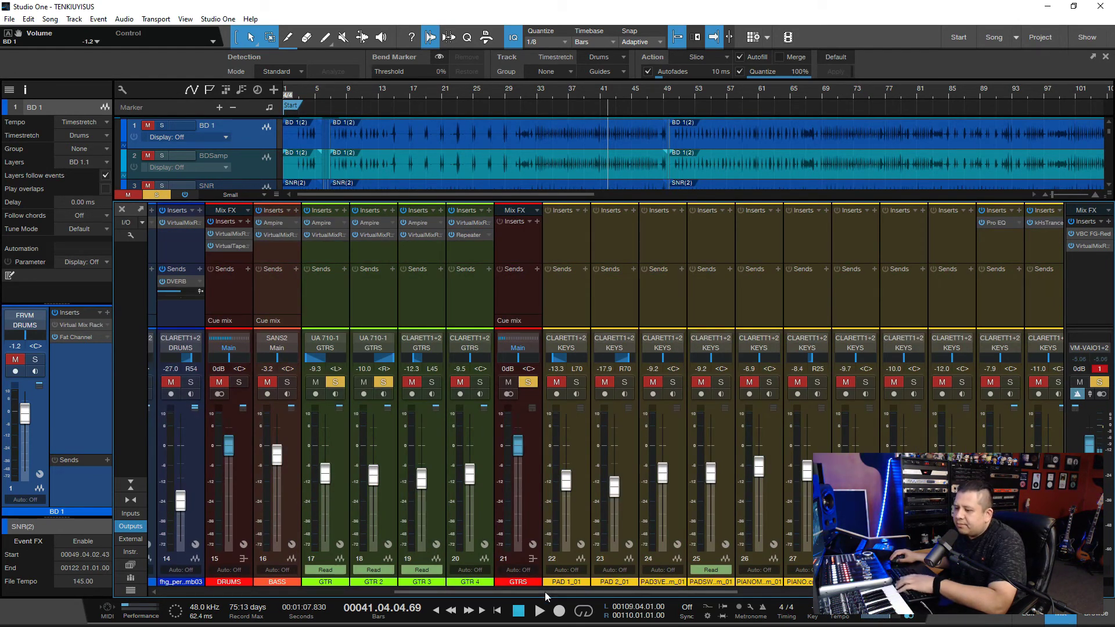
{"action": "scroll", "coordinate": [479, 416], "scroll_direction": "up", "scroll_amount": 2}
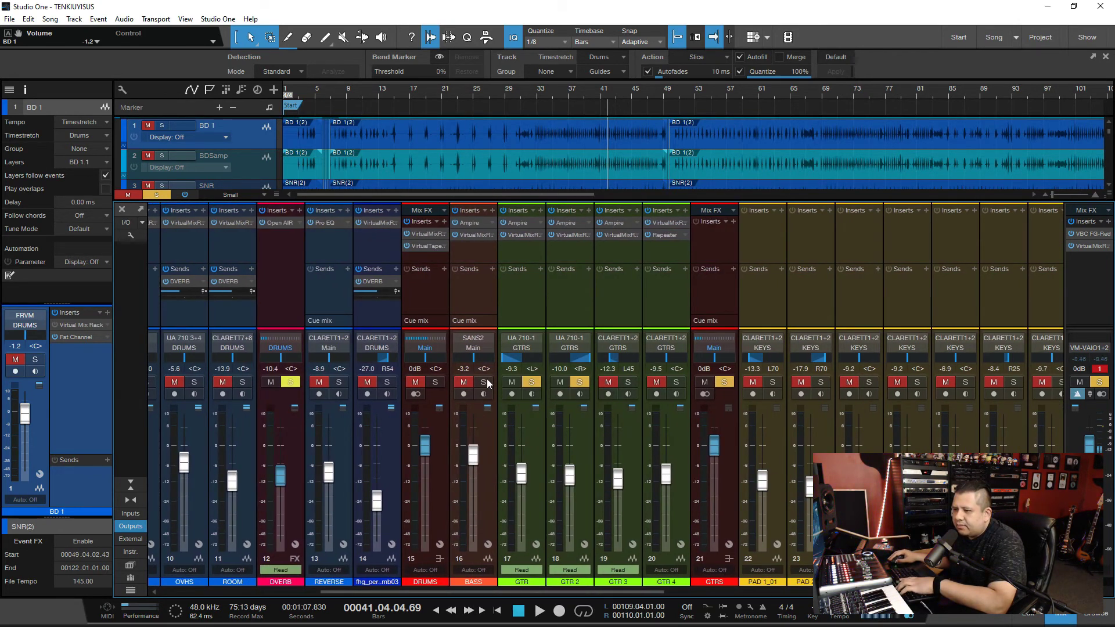
{"action": "left_click", "coordinate": [537, 385]}
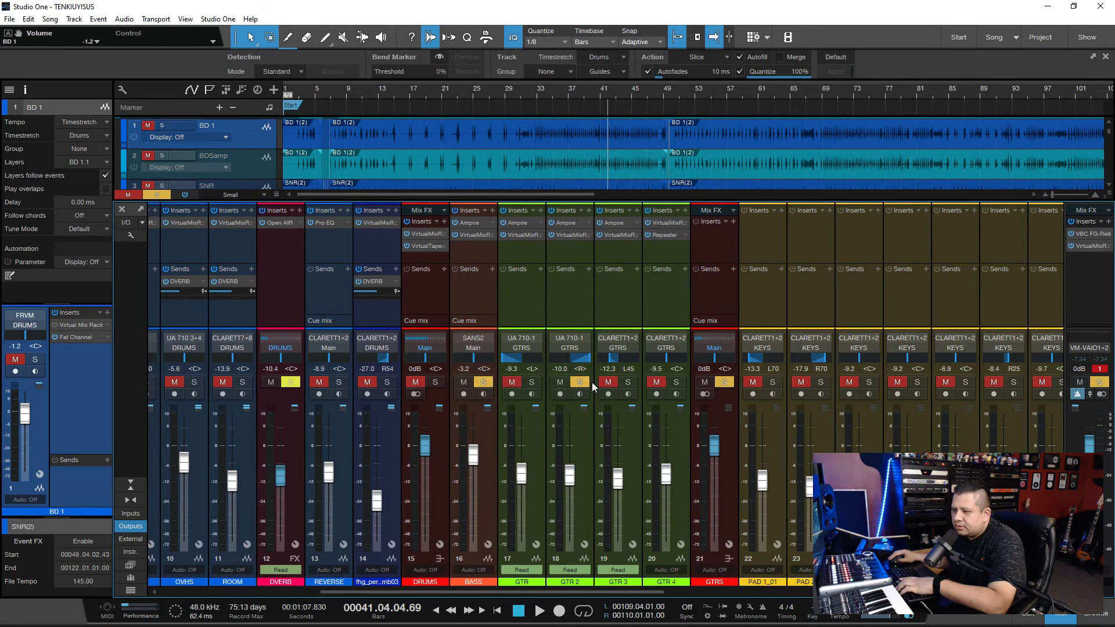
{"action": "left_click", "coordinate": [580, 382]}
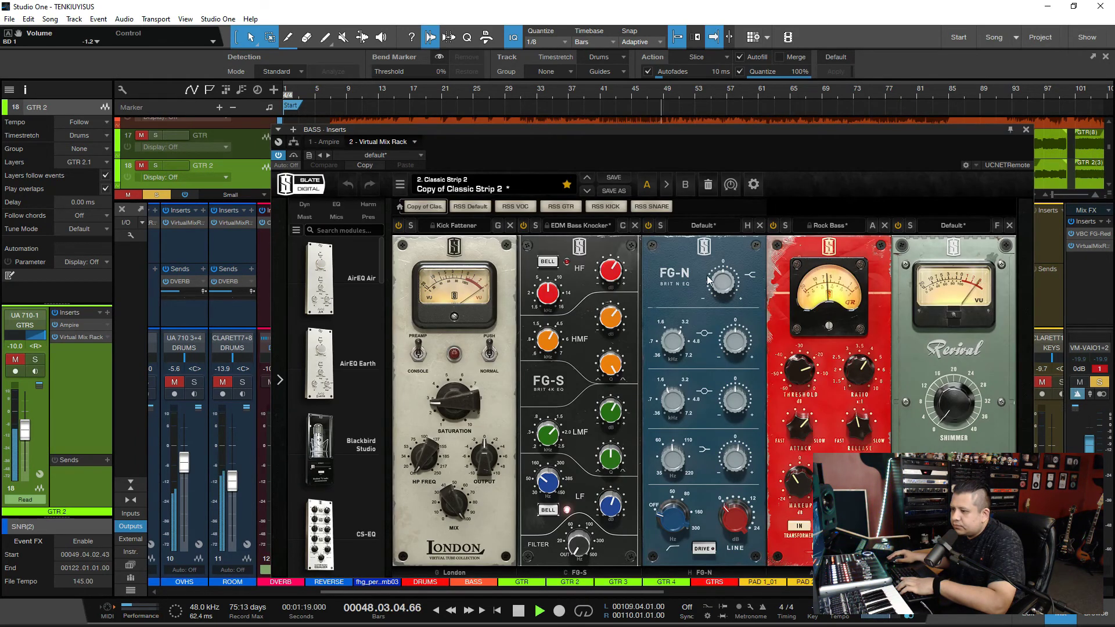
Raise the FG-S HF gain in BASS's Virtual Mix Rack to +15.0 dB during playback and close the plug-in window
{"action": "mouse_move", "coordinate": [614, 276]}
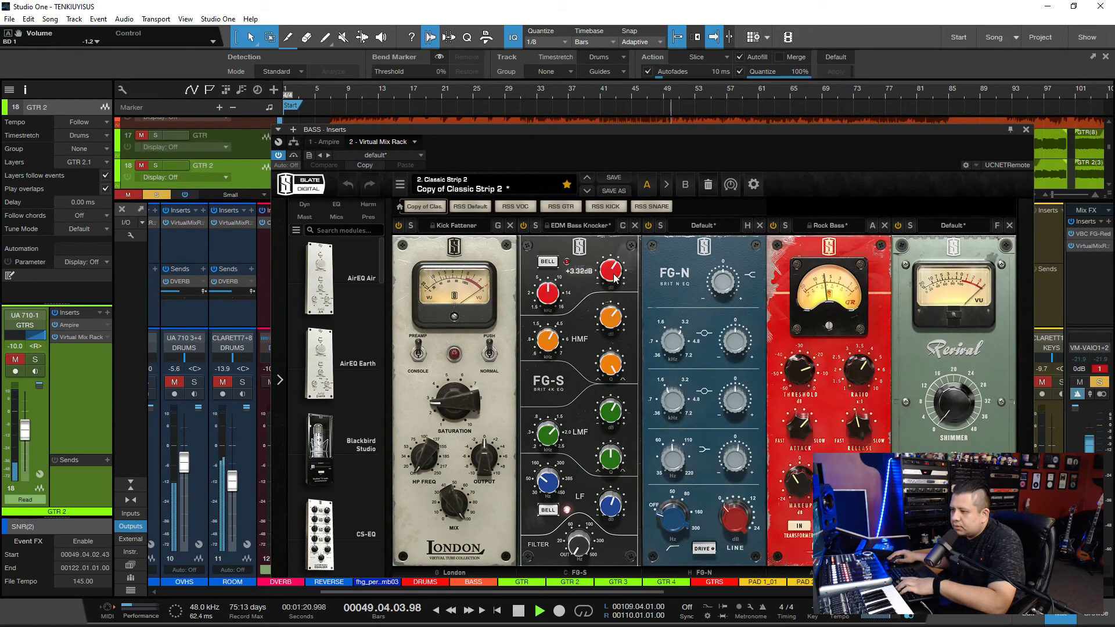
{"action": "mouse_move", "coordinate": [615, 277]}
{"action": "left_mouse_down"}
{"action": "mouse_move", "coordinate": [614, 212]}
{"action": "mouse_move", "coordinate": [614, 296]}
{"action": "mouse_move", "coordinate": [614, 268]}
{"action": "left_mouse_up"}
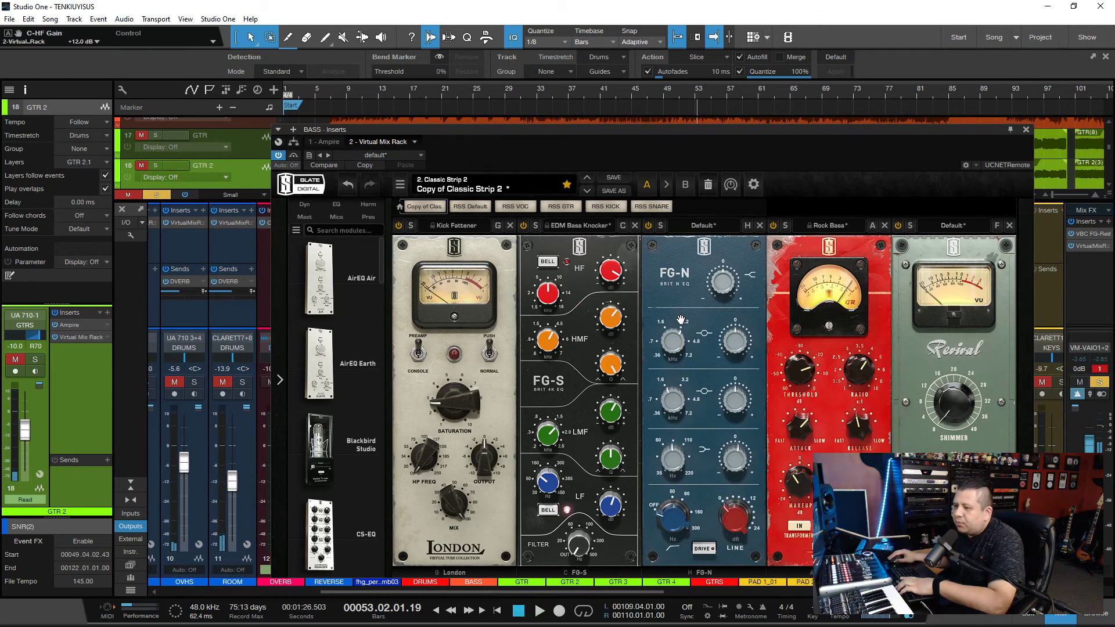
{"action": "left_click_drag", "start_coordinate": [609, 268], "coordinate": [609, 264]}
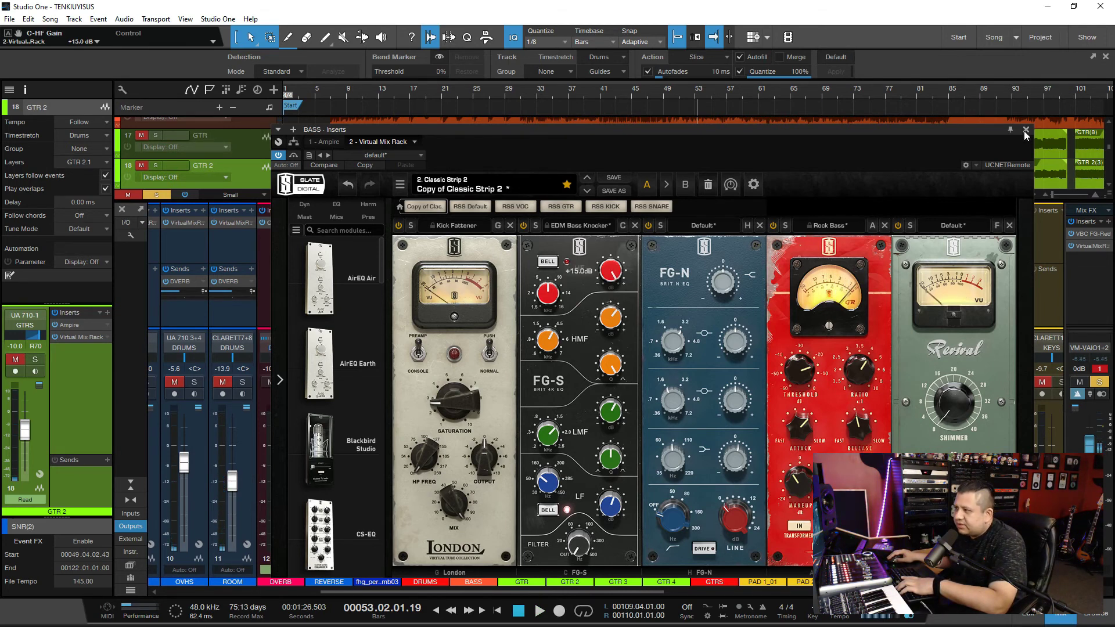
{"action": "left_click", "coordinate": [1026, 129]}
Set the HMF gain of BD 1's Fat Channel XT Vintage EQ to 16.00 dB
{"action": "scroll", "coordinate": [271, 581], "scroll_direction": "left", "scroll_amount": 5}
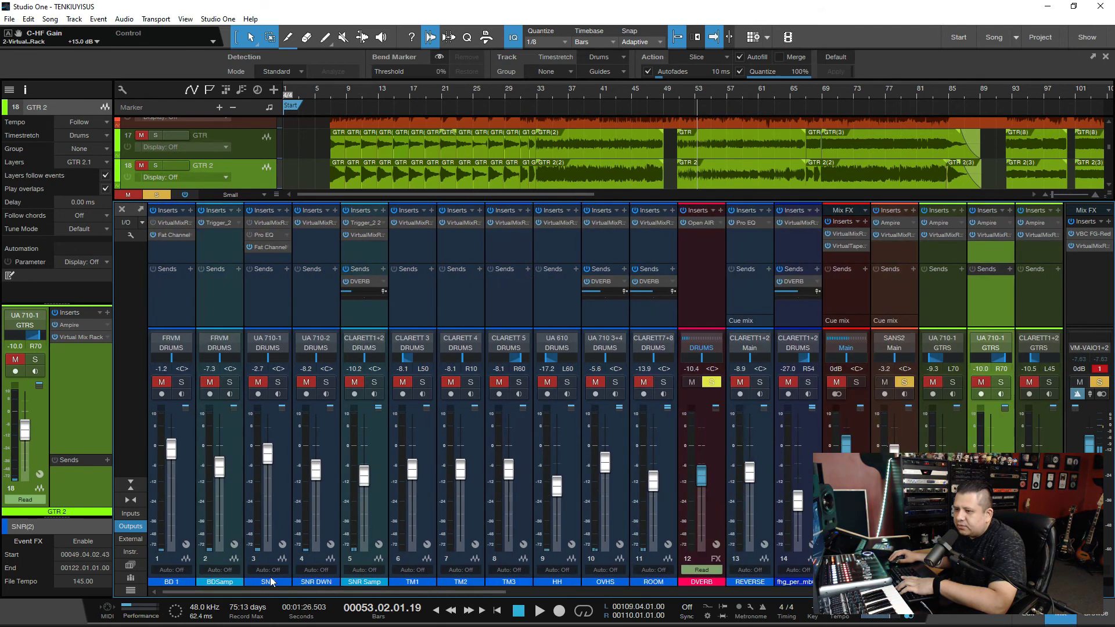
{"action": "left_click", "coordinate": [173, 236]}
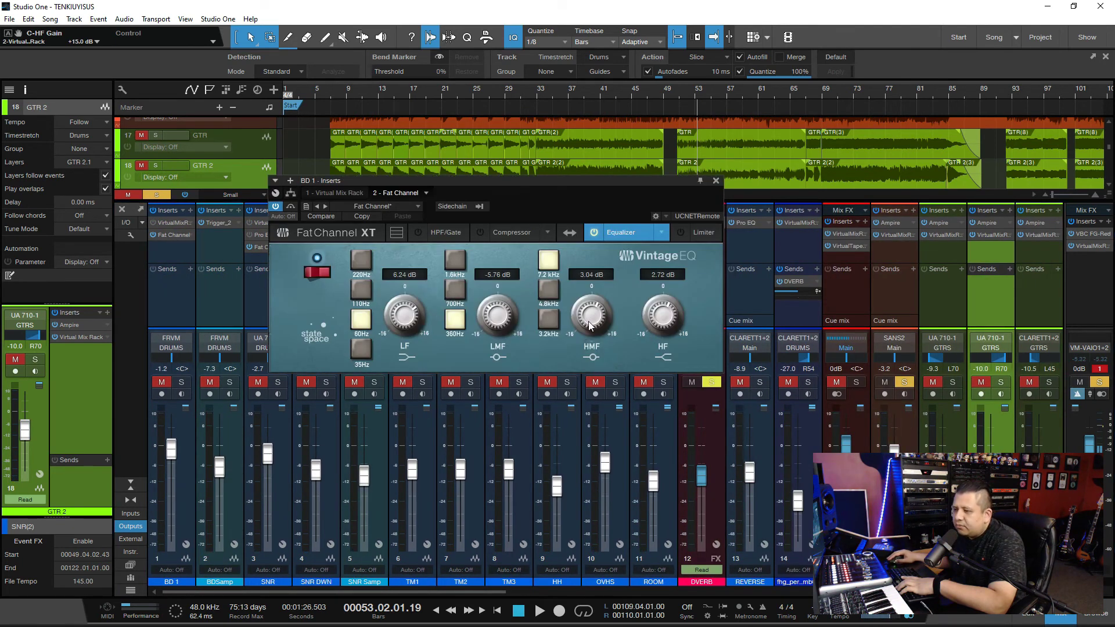
{"action": "left_click_drag", "start_coordinate": [587, 184], "coordinate": [790, 219]}
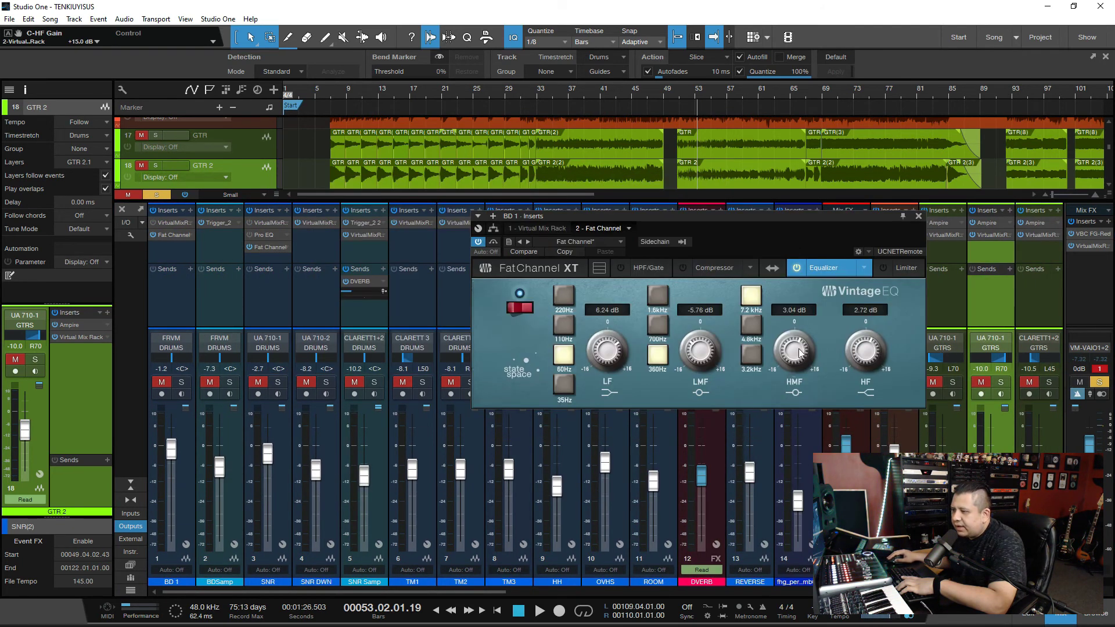
{"action": "left_click_drag", "start_coordinate": [796, 349], "coordinate": [799, 170]}
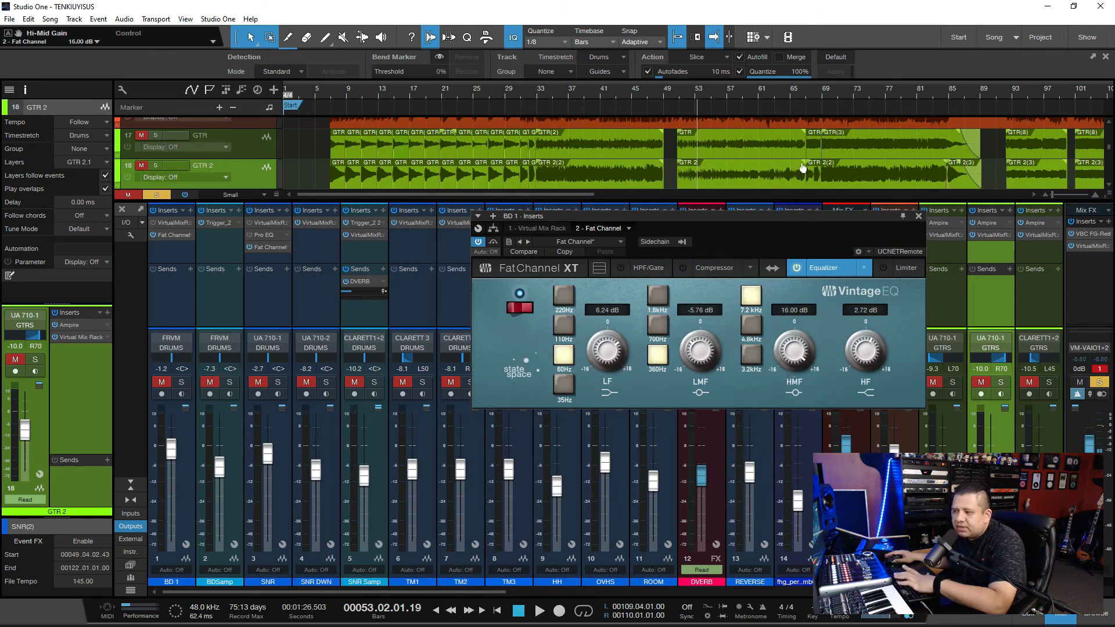
Play BD 1 soloed with its current EQ settings and close the Fat Channel window
{"action": "key", "text": "space"}
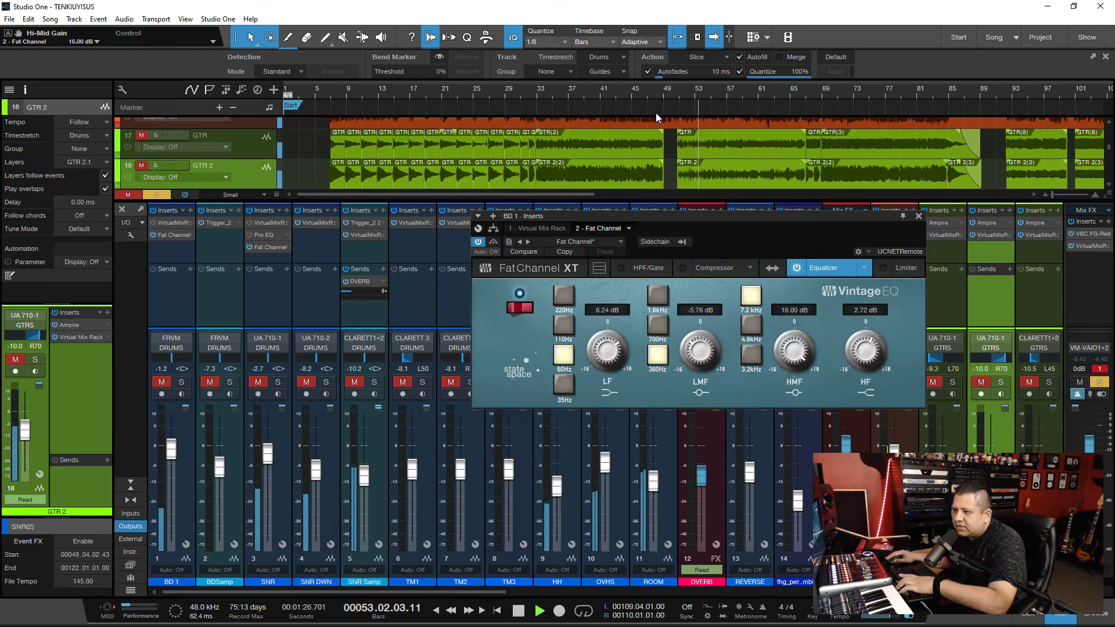
{"action": "left_click", "coordinate": [181, 382]}
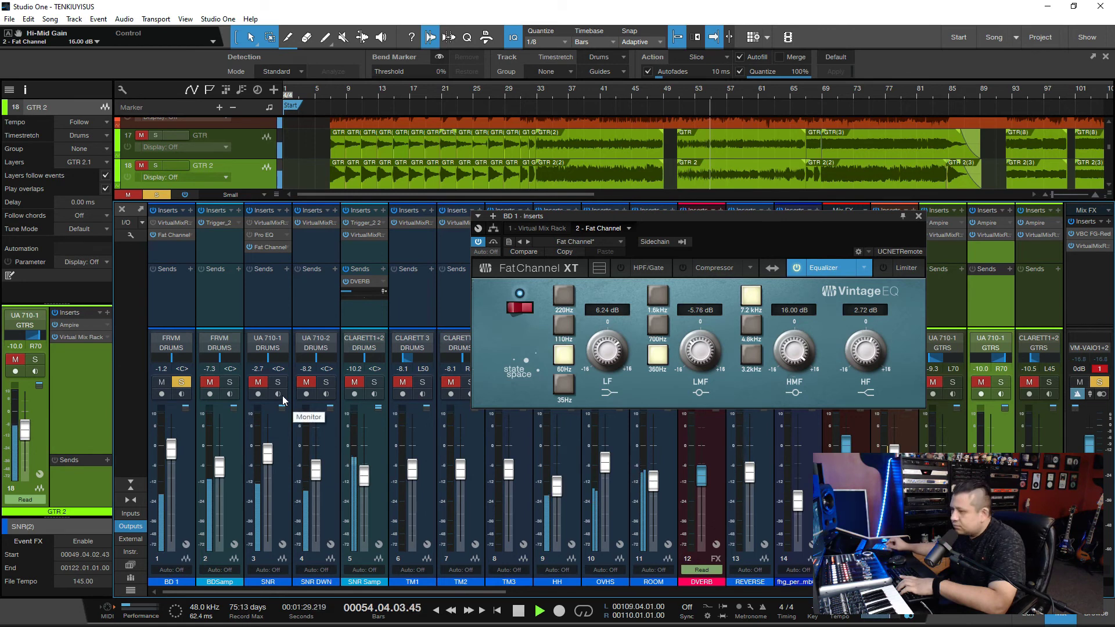
{"action": "left_click_drag", "start_coordinate": [876, 219], "coordinate": [694, 219]}
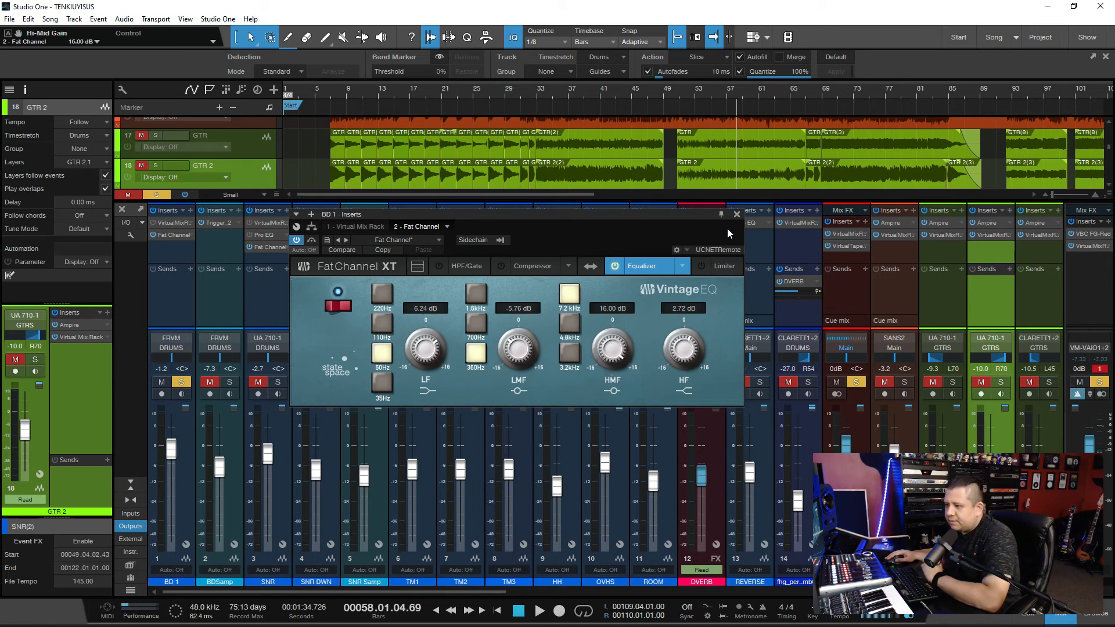
{"action": "left_click", "coordinate": [736, 214]}
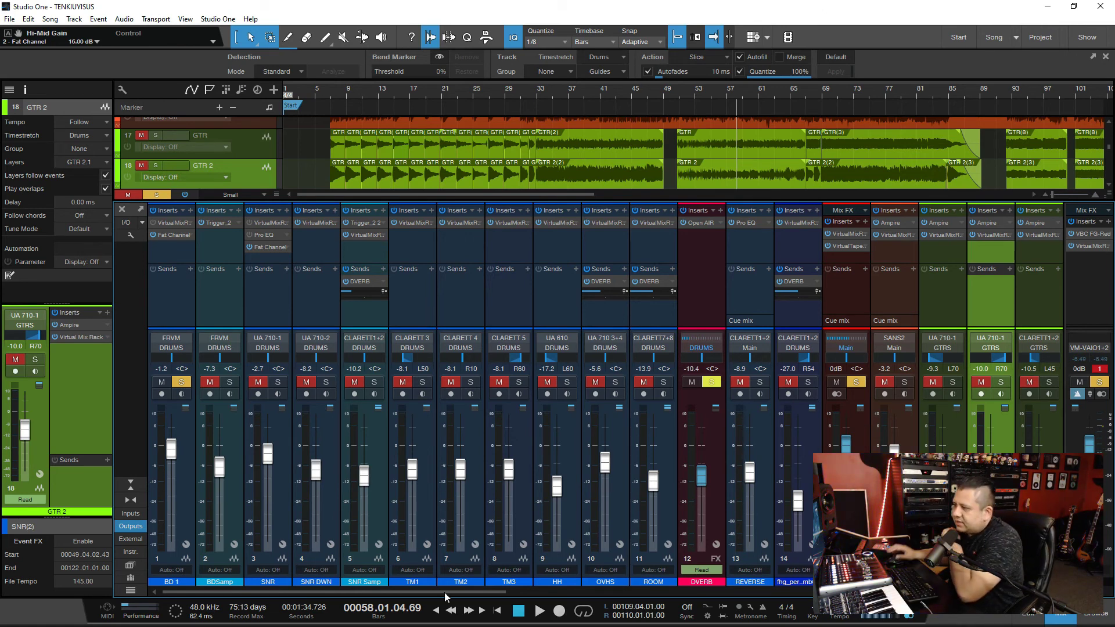
Switch to Chrome, view Sweetwater's Music Instrument Frequency Cheatsheet and highlight the "eq cheat sheet" query in the Google Images search
{"action": "key", "text": "super"}
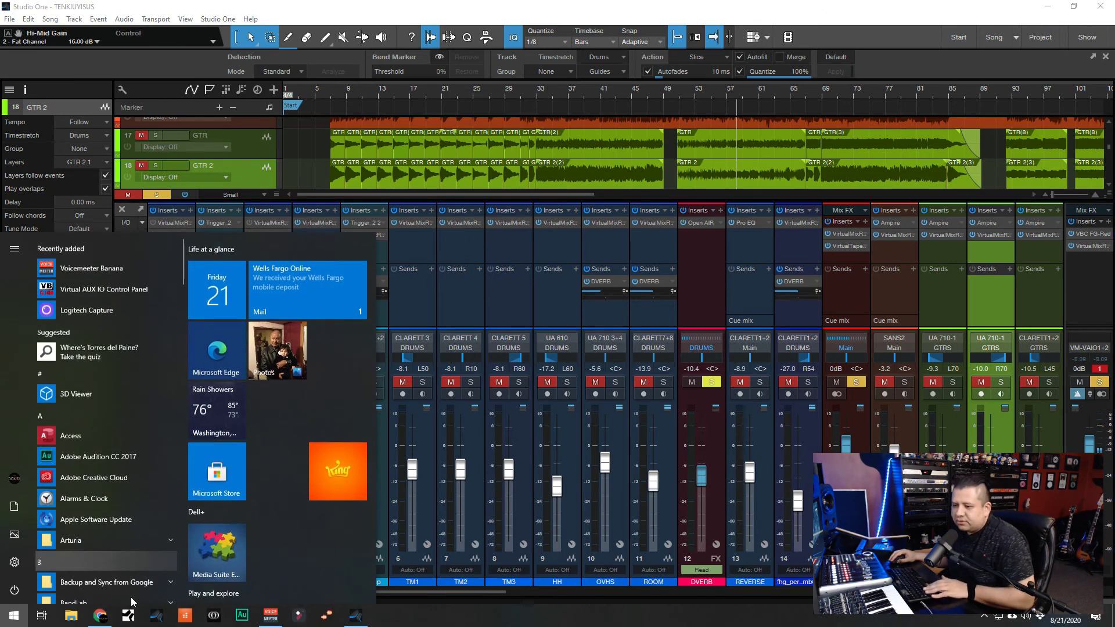
{"action": "key", "text": "super"}
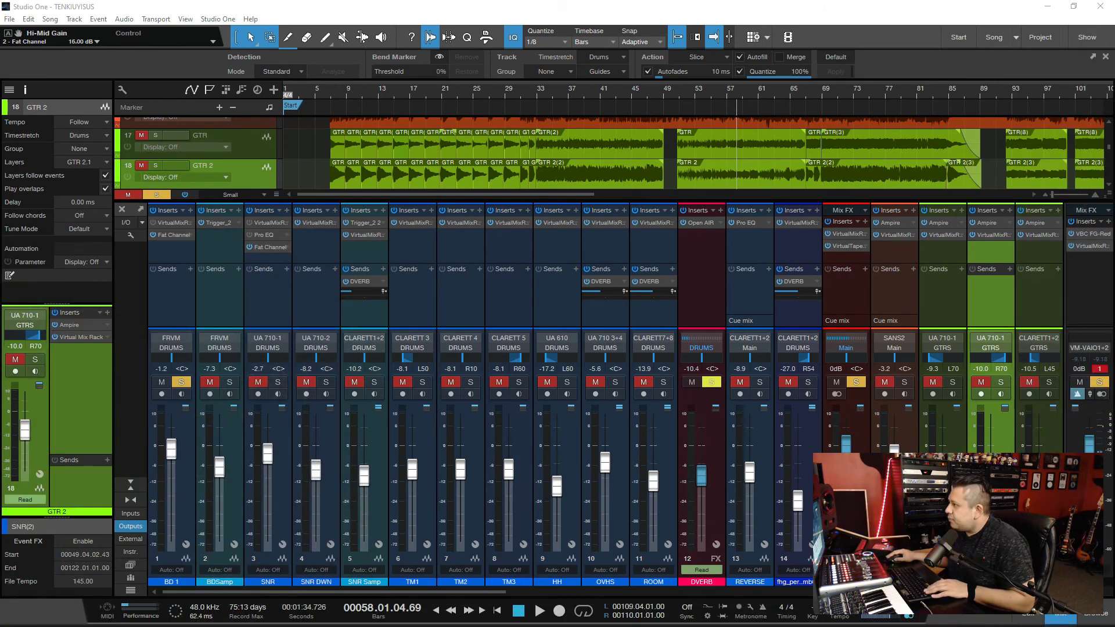
{"action": "key", "text": "alt+Tab"}
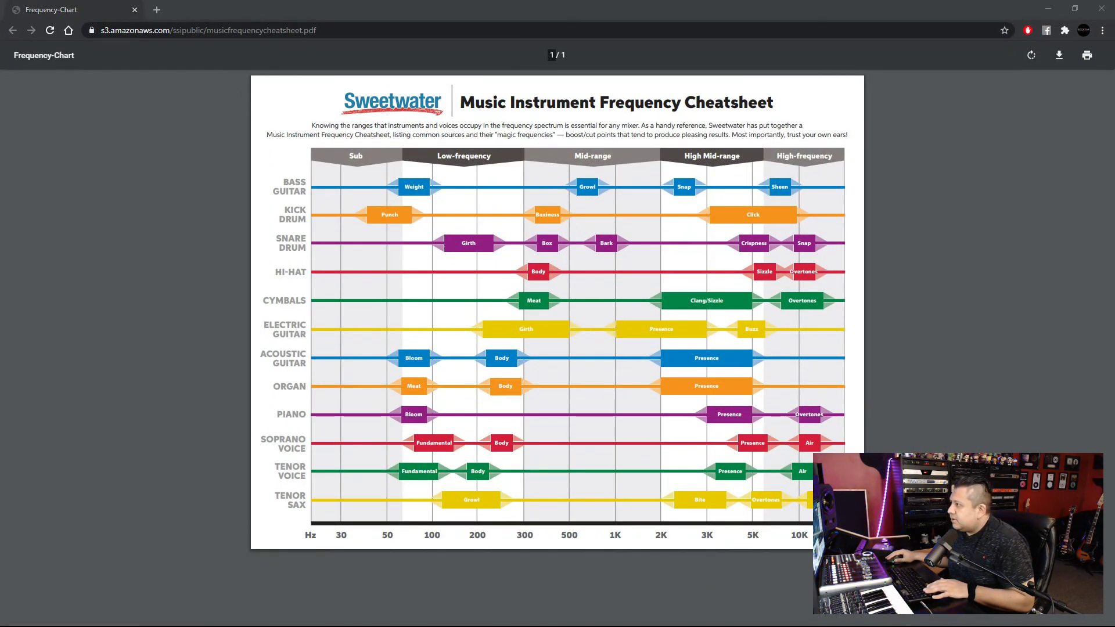
{"action": "key", "text": "alt+Tab"}
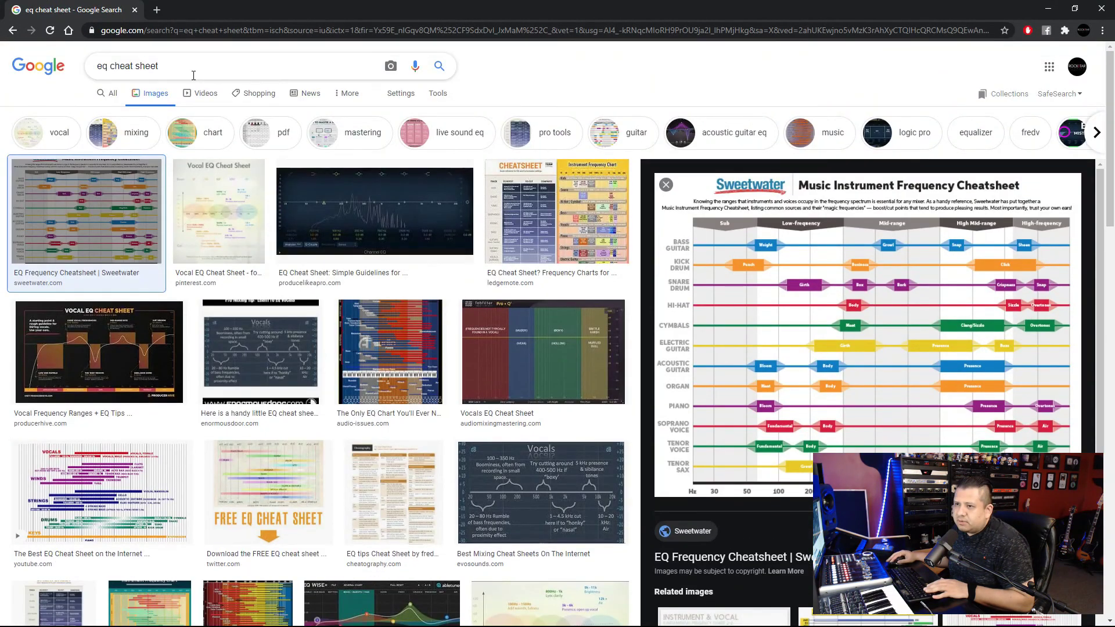
{"action": "left_click_drag", "start_coordinate": [161, 66], "coordinate": [100, 70]}
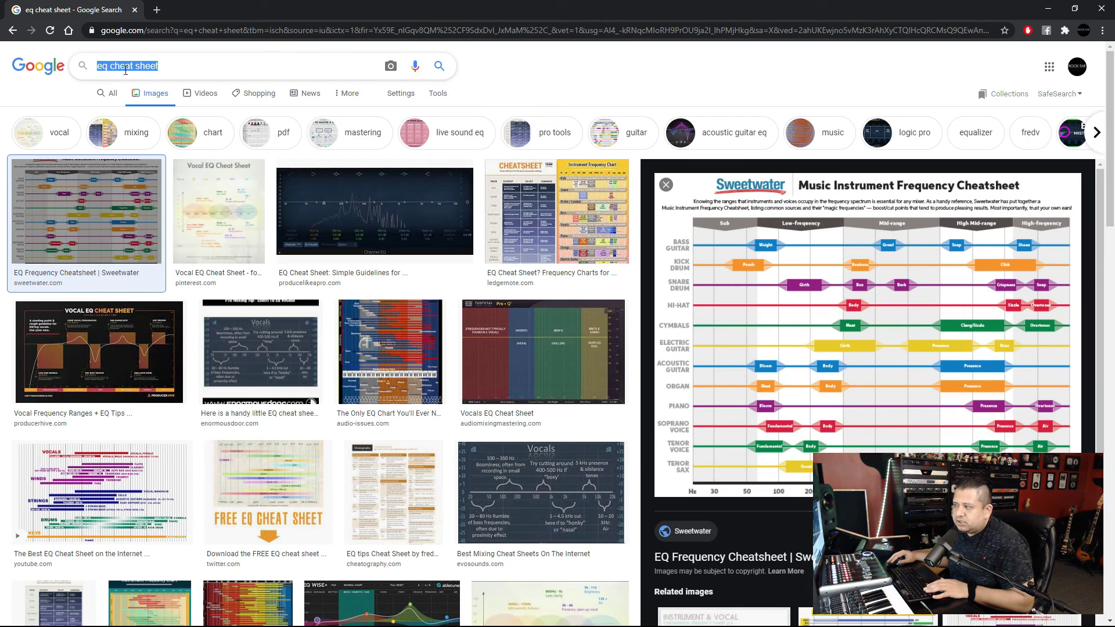
Minimize the image search and examine the instrument frequency ranges, from bass guitar to tenor sax, in Sweetwater's enlarged Music Instrument Frequency Cheatsheet PDF
{"action": "left_click", "coordinate": [1049, 10]}
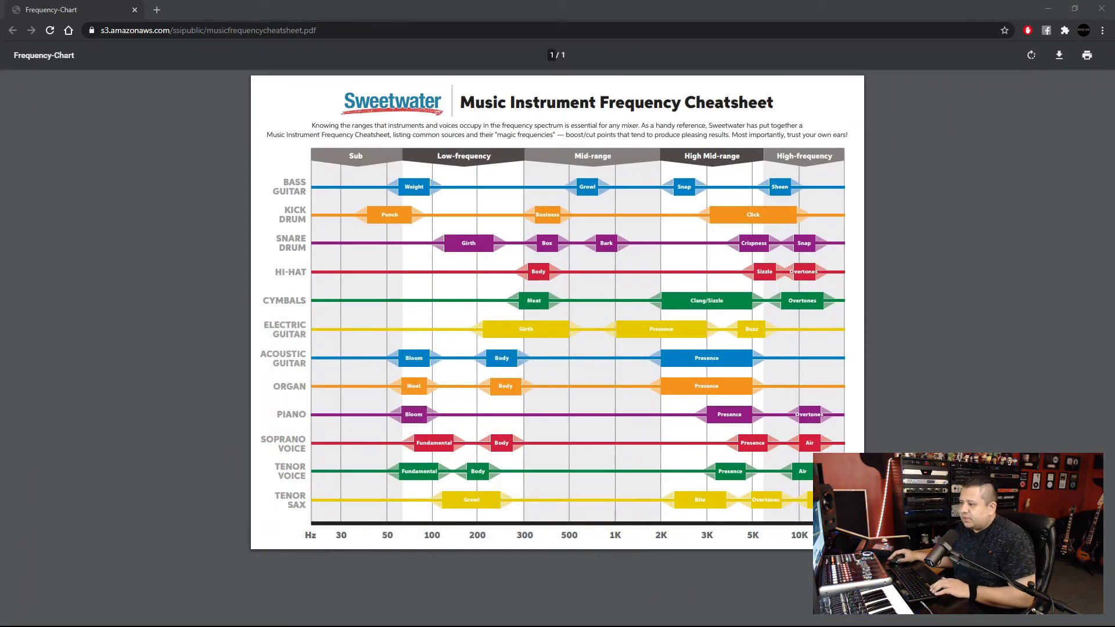
{"action": "key", "text": "ctrl+plus"}
{"action": "key", "text": "ctrl+plus"}
{"action": "key", "text": "ctrl+plus"}
{"action": "key", "text": "ctrl+plus"}
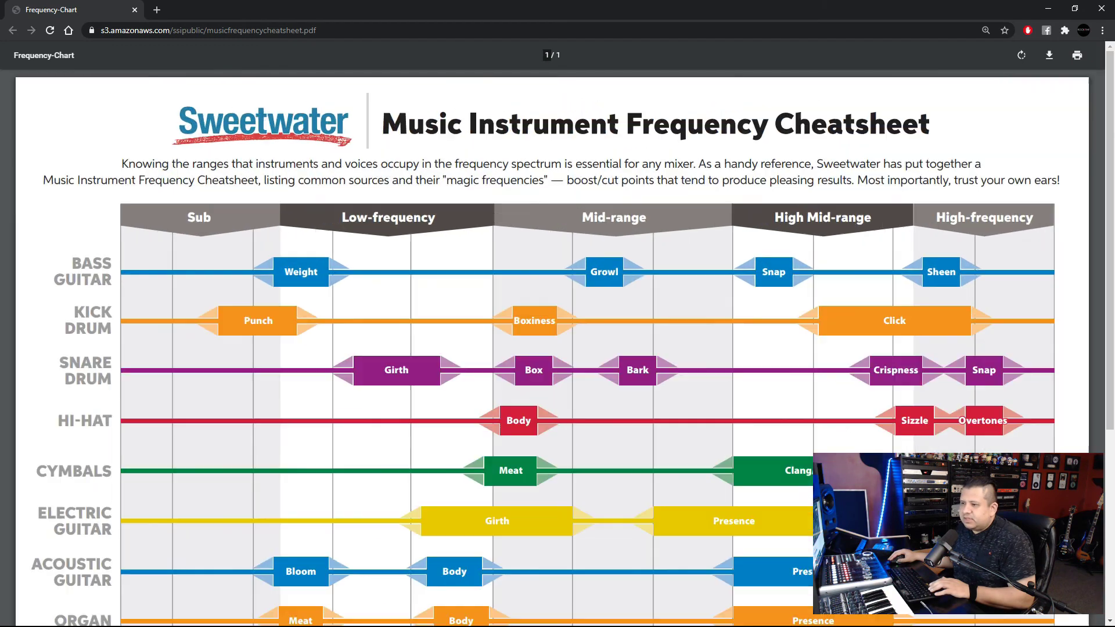
{"action": "scroll", "coordinate": [204, 590], "scroll_direction": "down", "scroll_amount": 5}
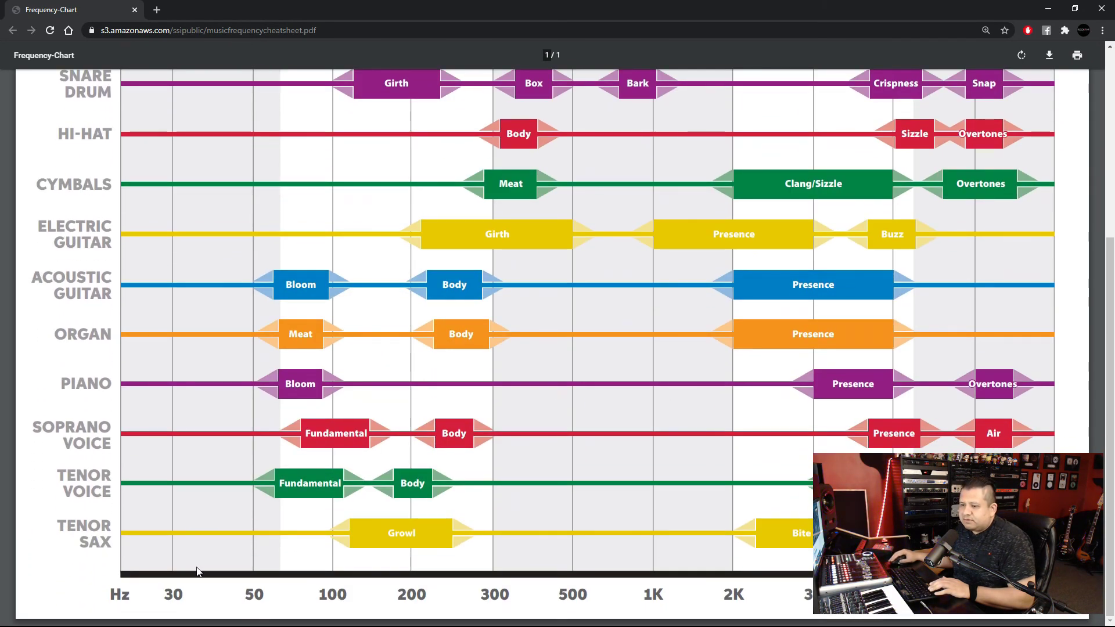
{"action": "scroll", "coordinate": [392, 359], "scroll_direction": "up", "scroll_amount": 5}
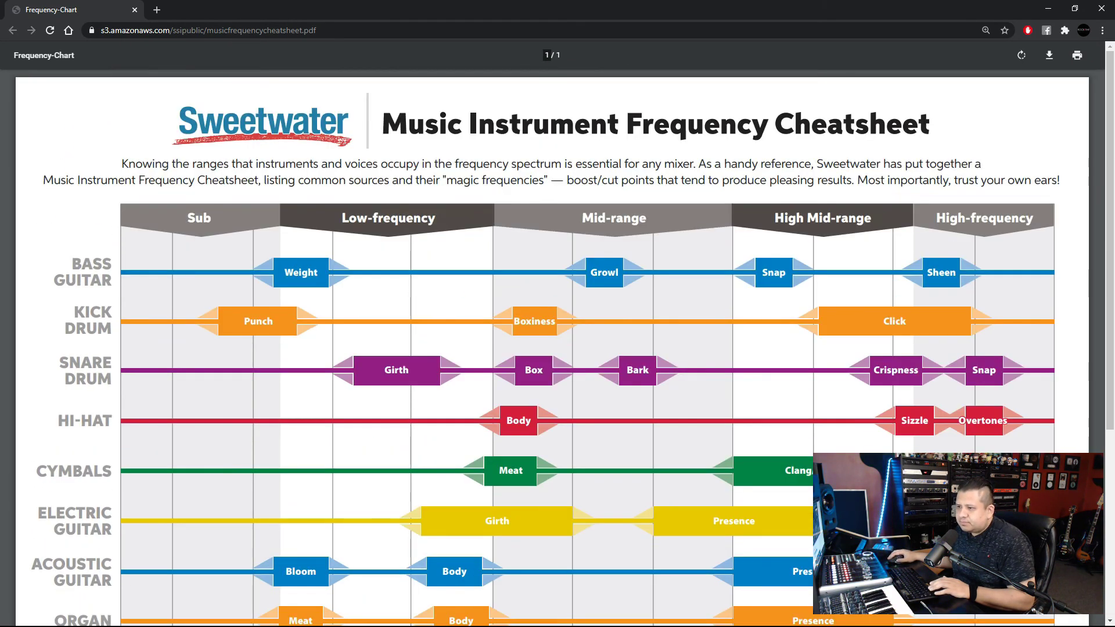
{"action": "scroll", "coordinate": [235, 352], "scroll_direction": "down", "scroll_amount": 1}
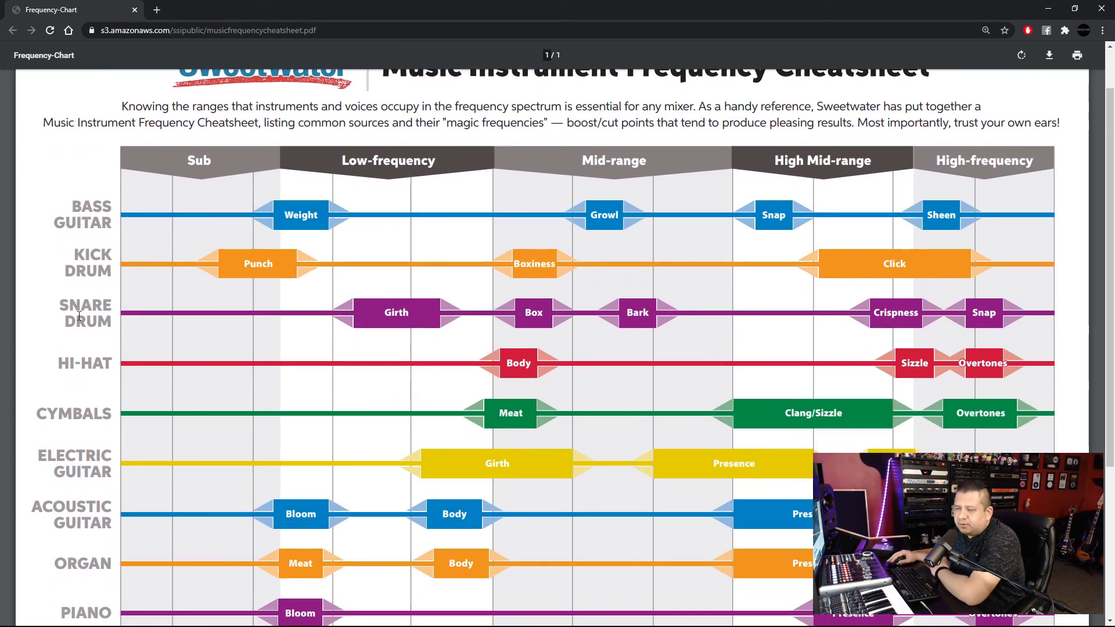
{"action": "scroll", "coordinate": [379, 331], "scroll_direction": "down", "scroll_amount": 4}
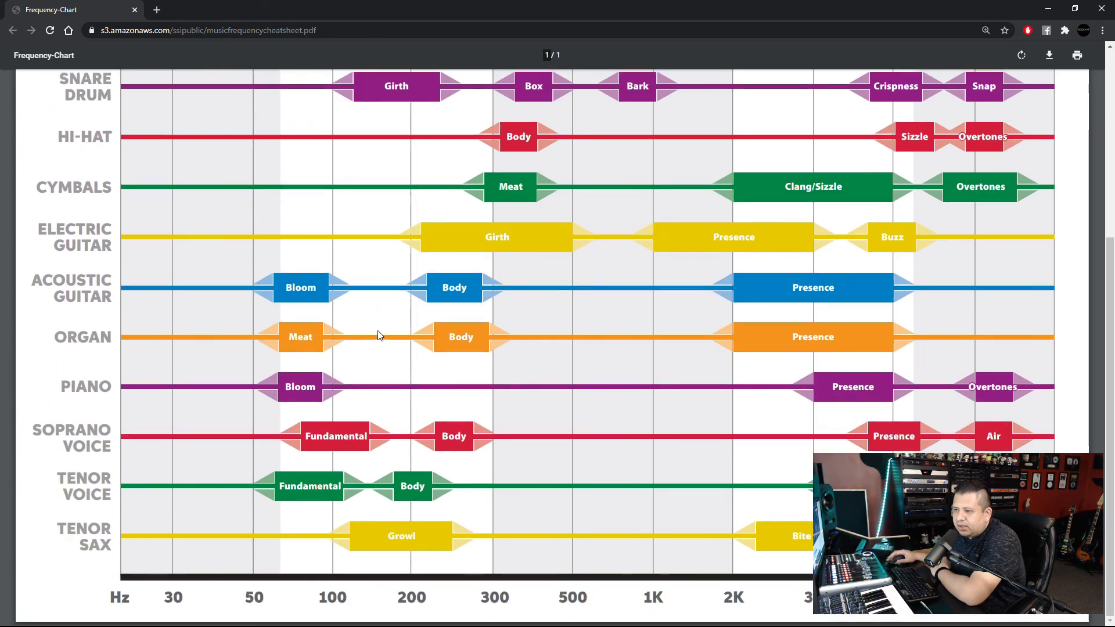
{"action": "scroll", "coordinate": [435, 388], "scroll_direction": "down", "scroll_amount": 3}
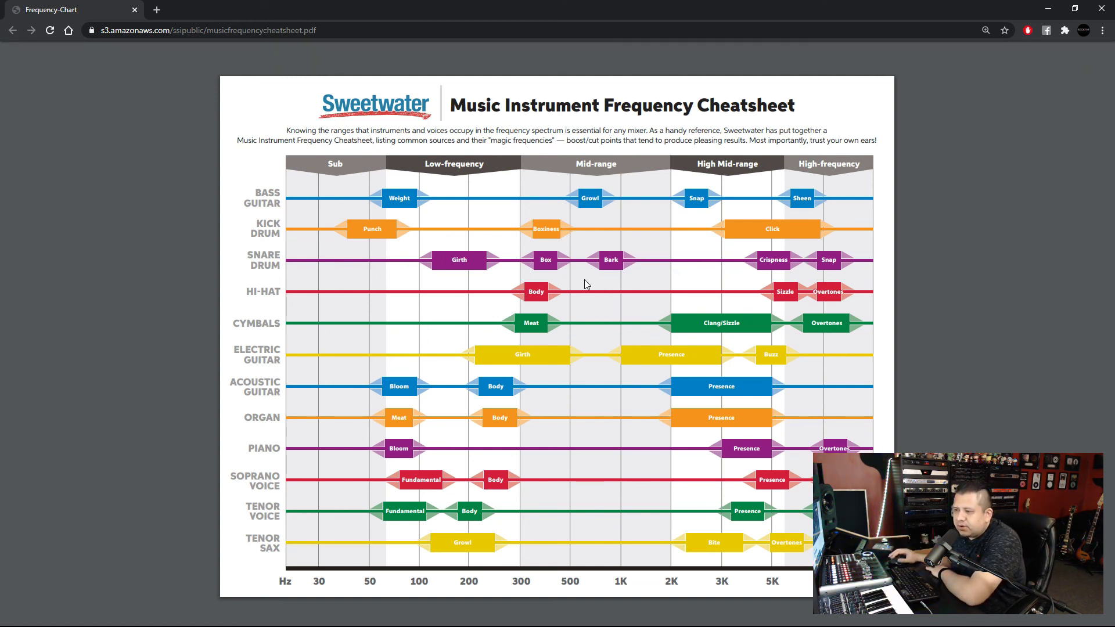
Close the cheatsheet PDF, return to the Studio One song and hide the mixer console
{"action": "left_click", "coordinate": [1100, 13]}
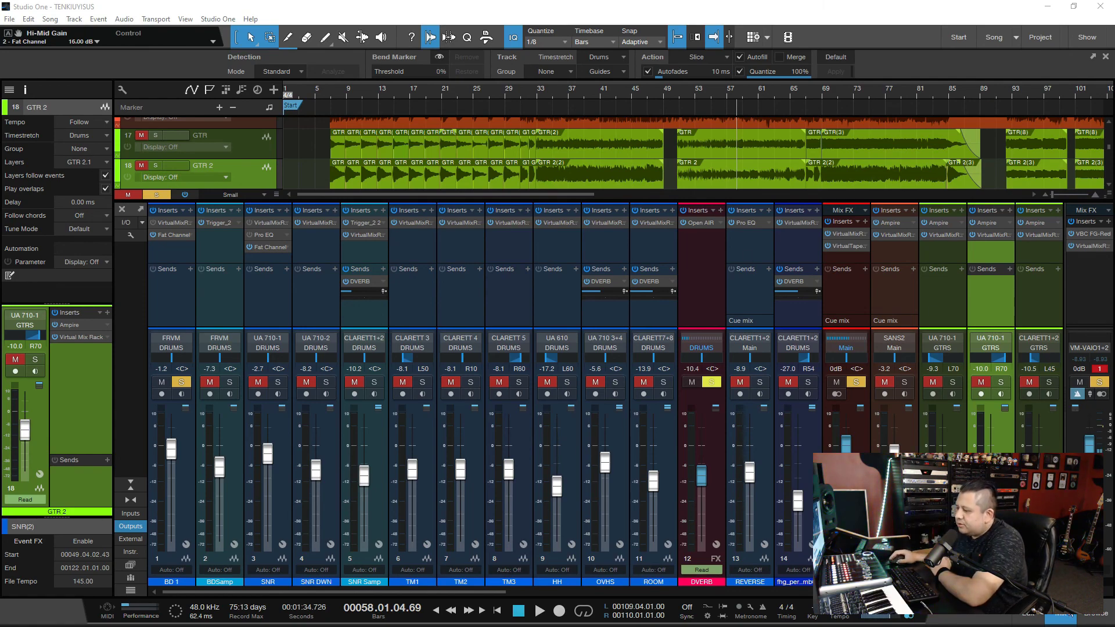
{"action": "left_click", "coordinate": [1071, 618]}
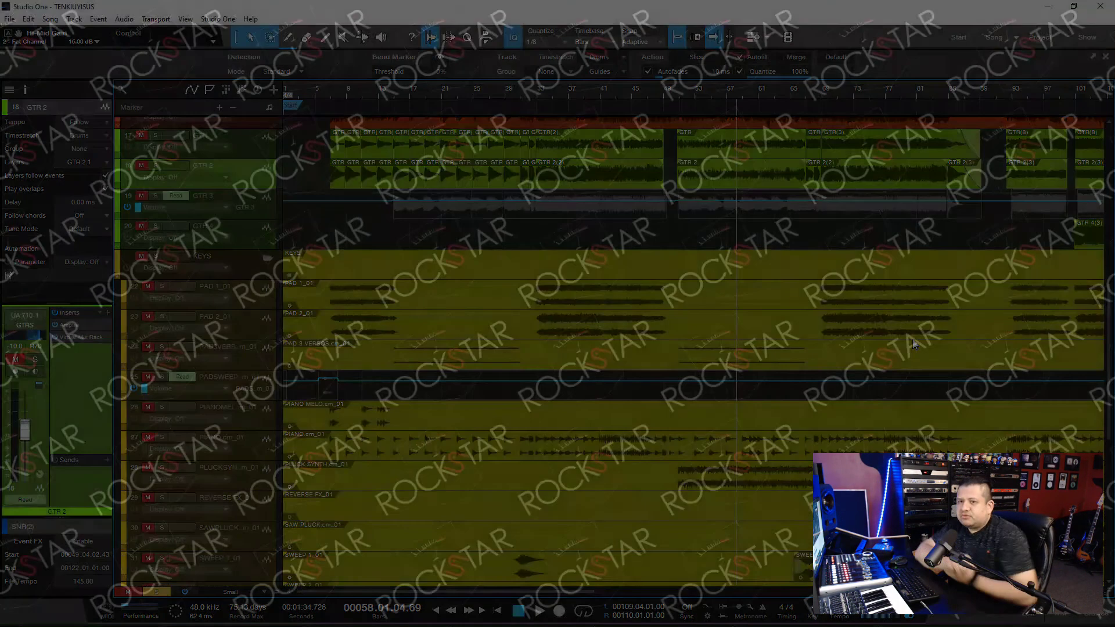